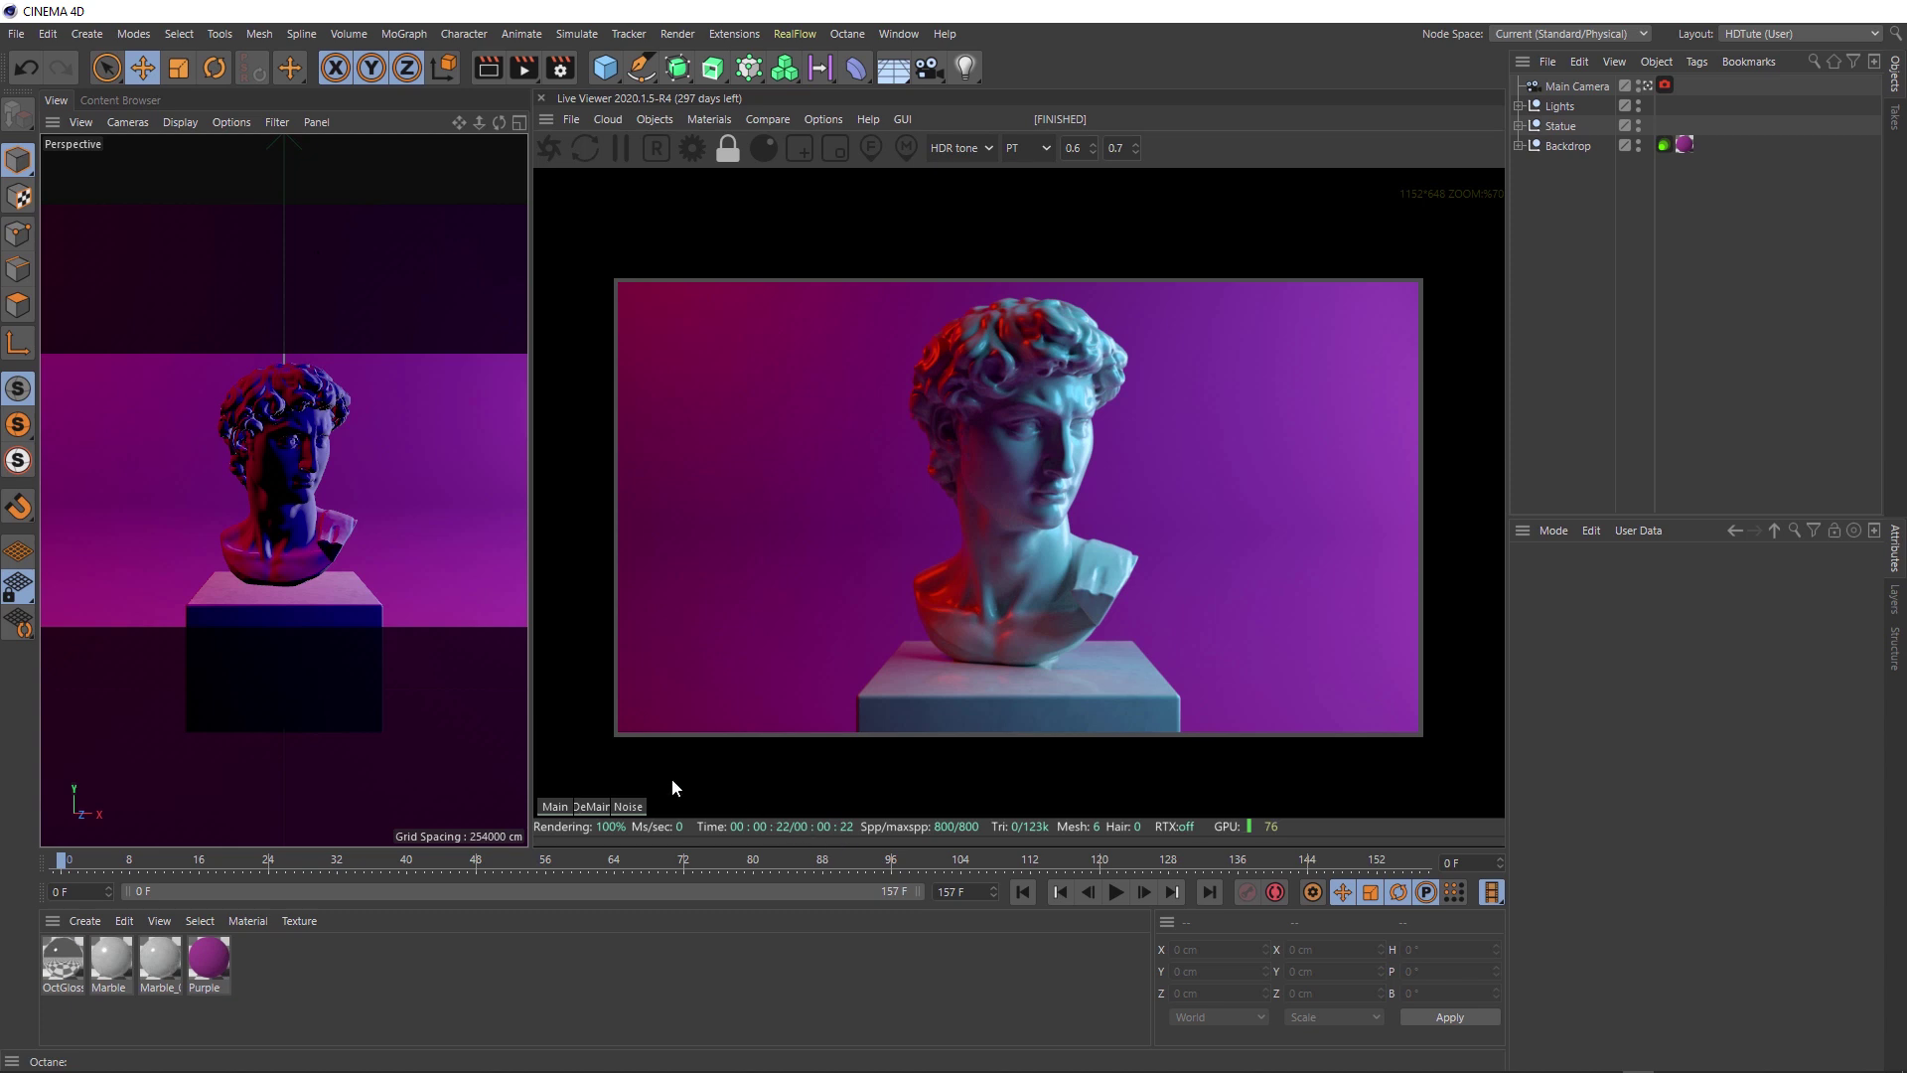
Orbit the viewport to inspect the statue, backdrop and light setup from several angles
{"action": "middle_click", "coordinate": [283, 503]}
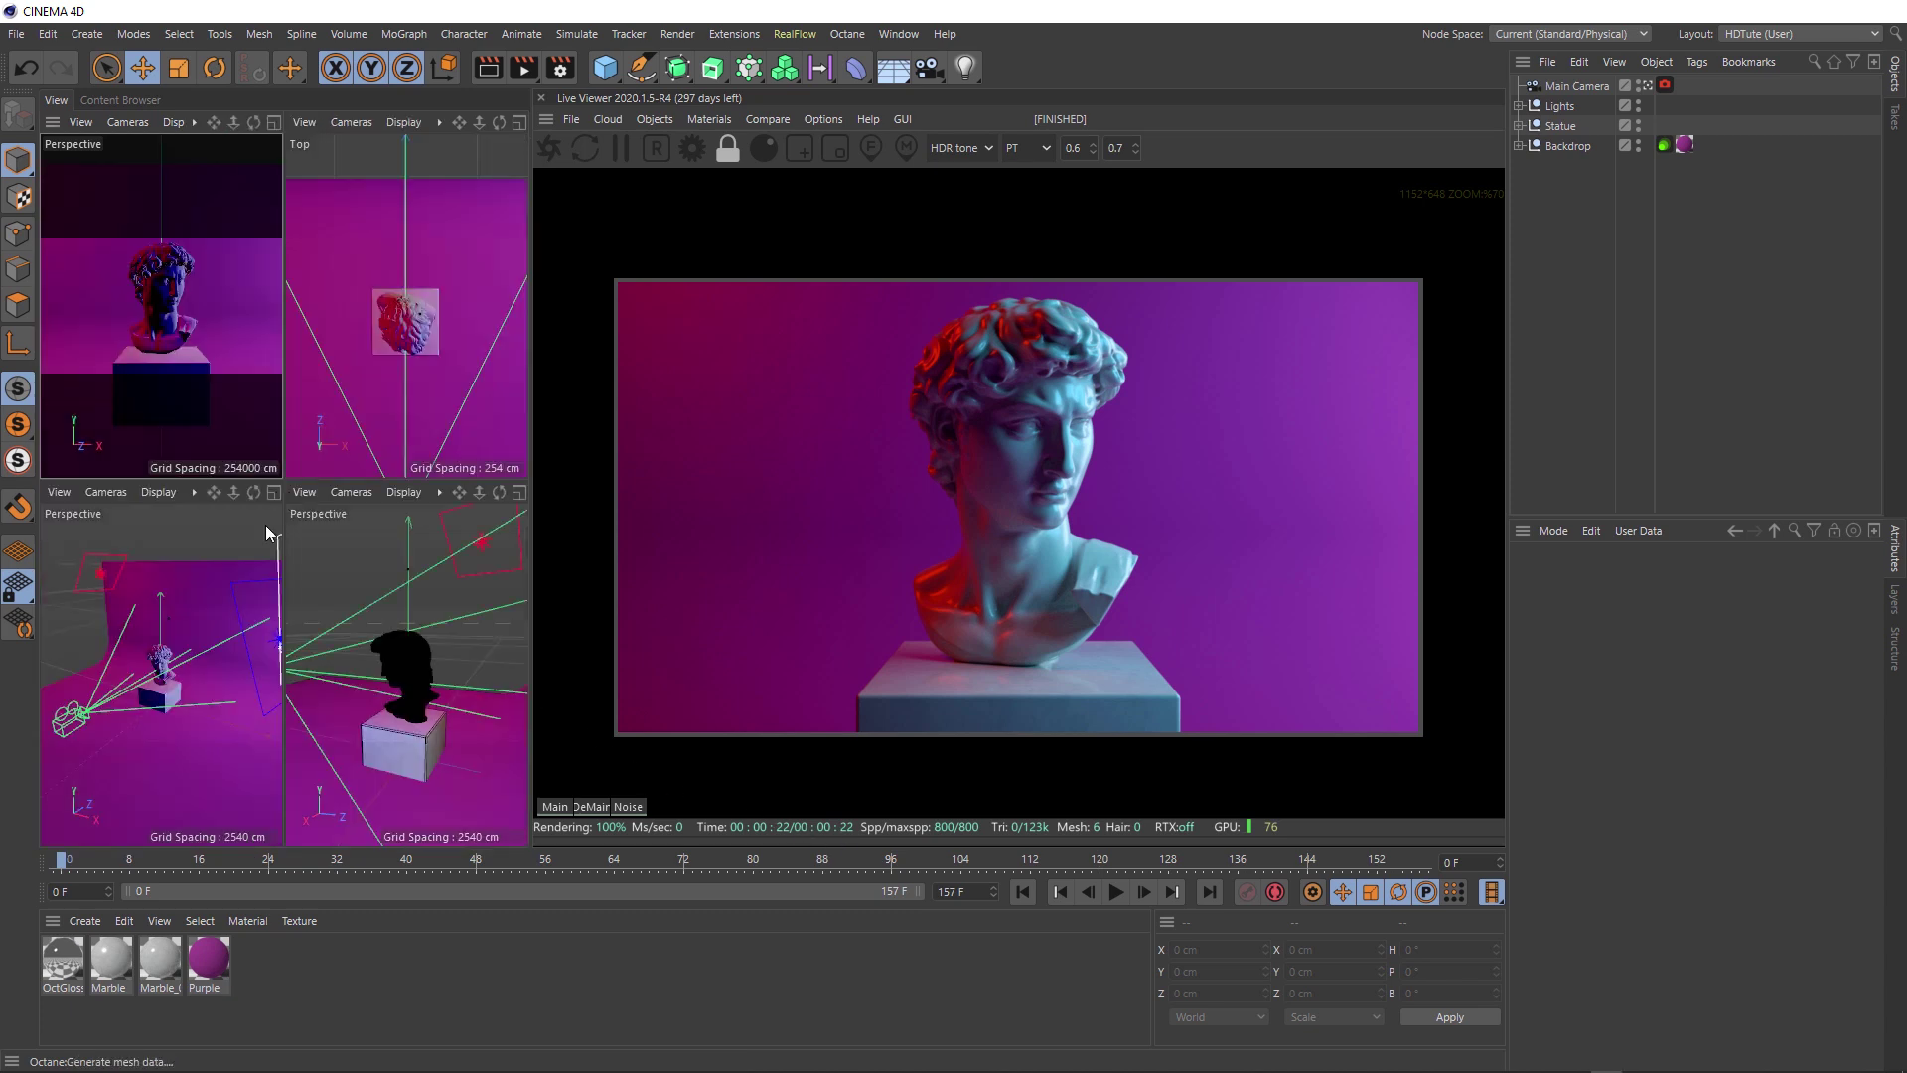
{"action": "middle_click", "coordinate": [163, 654]}
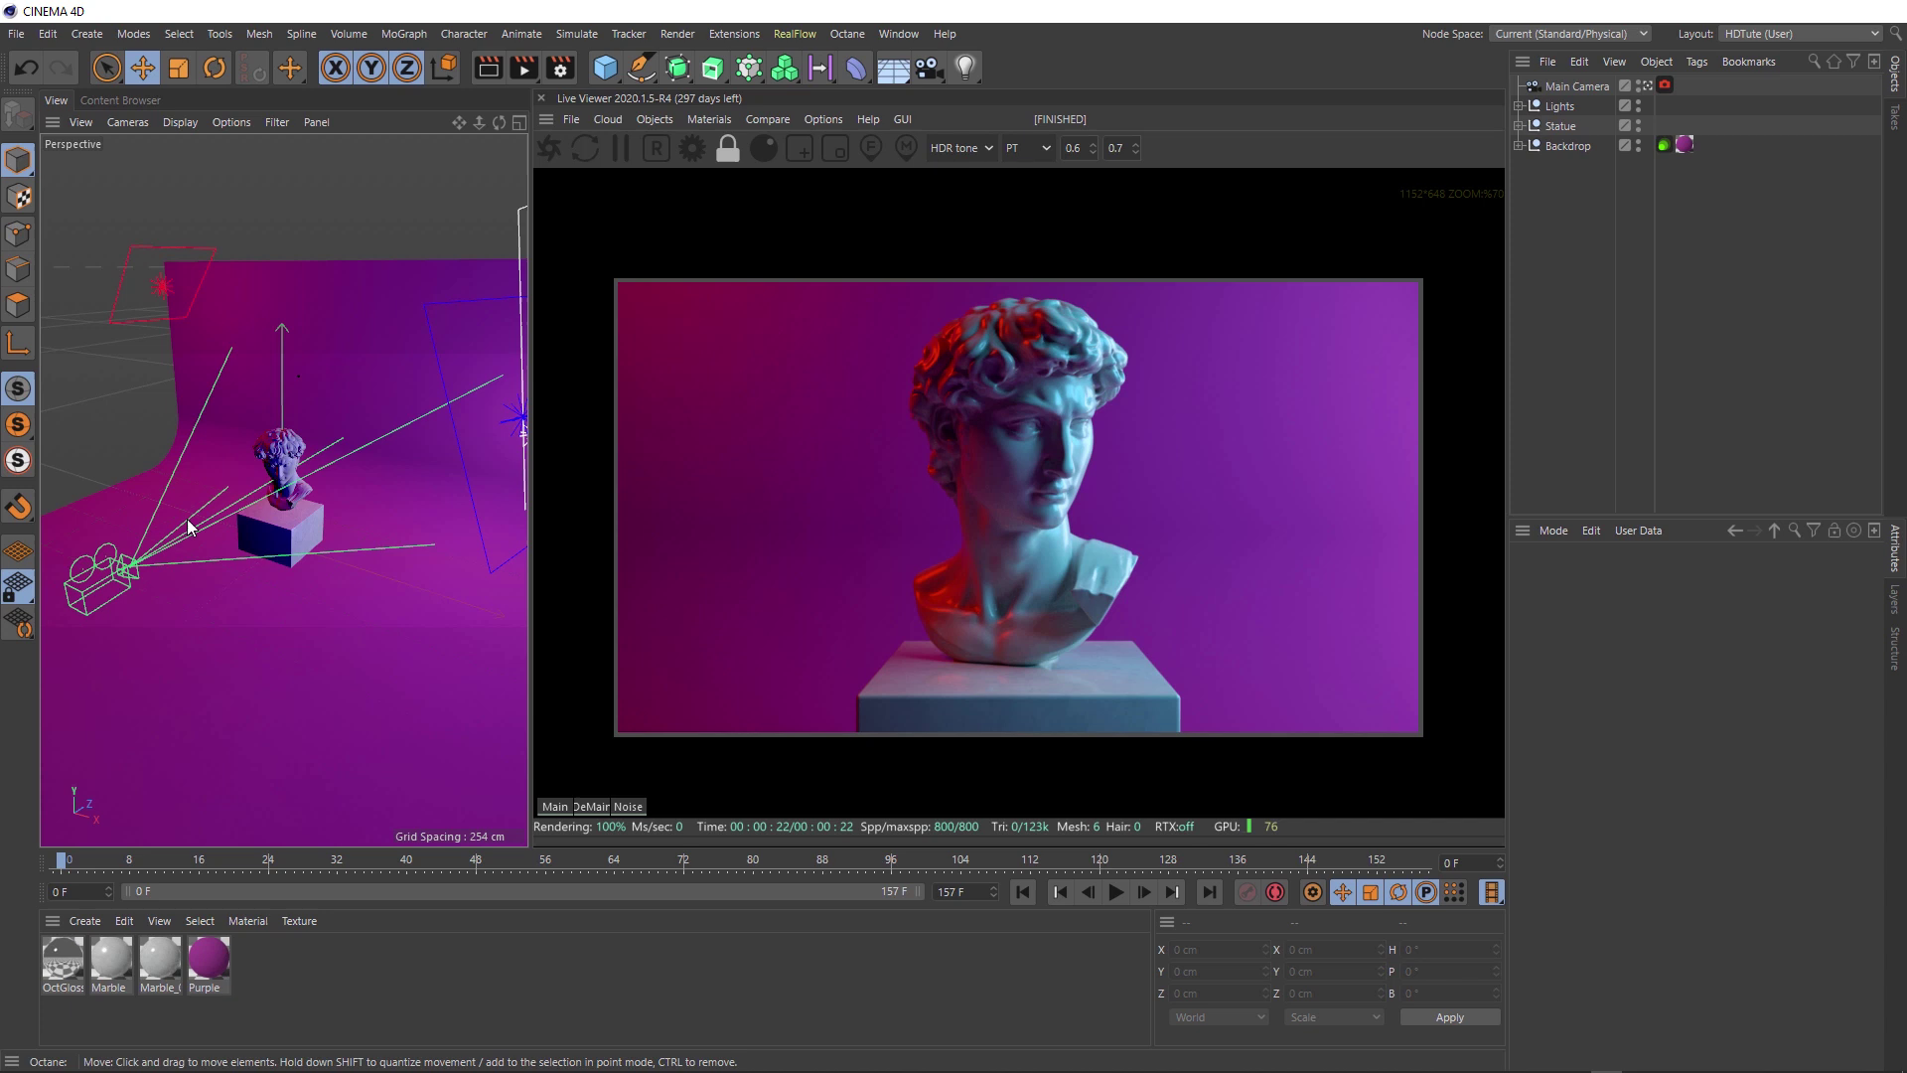
{"action": "left_click", "coordinate": [263, 481]}
{"action": "left_click_drag", "start_coordinate": [263, 481], "coordinate": [508, 423], "text": "alt"}
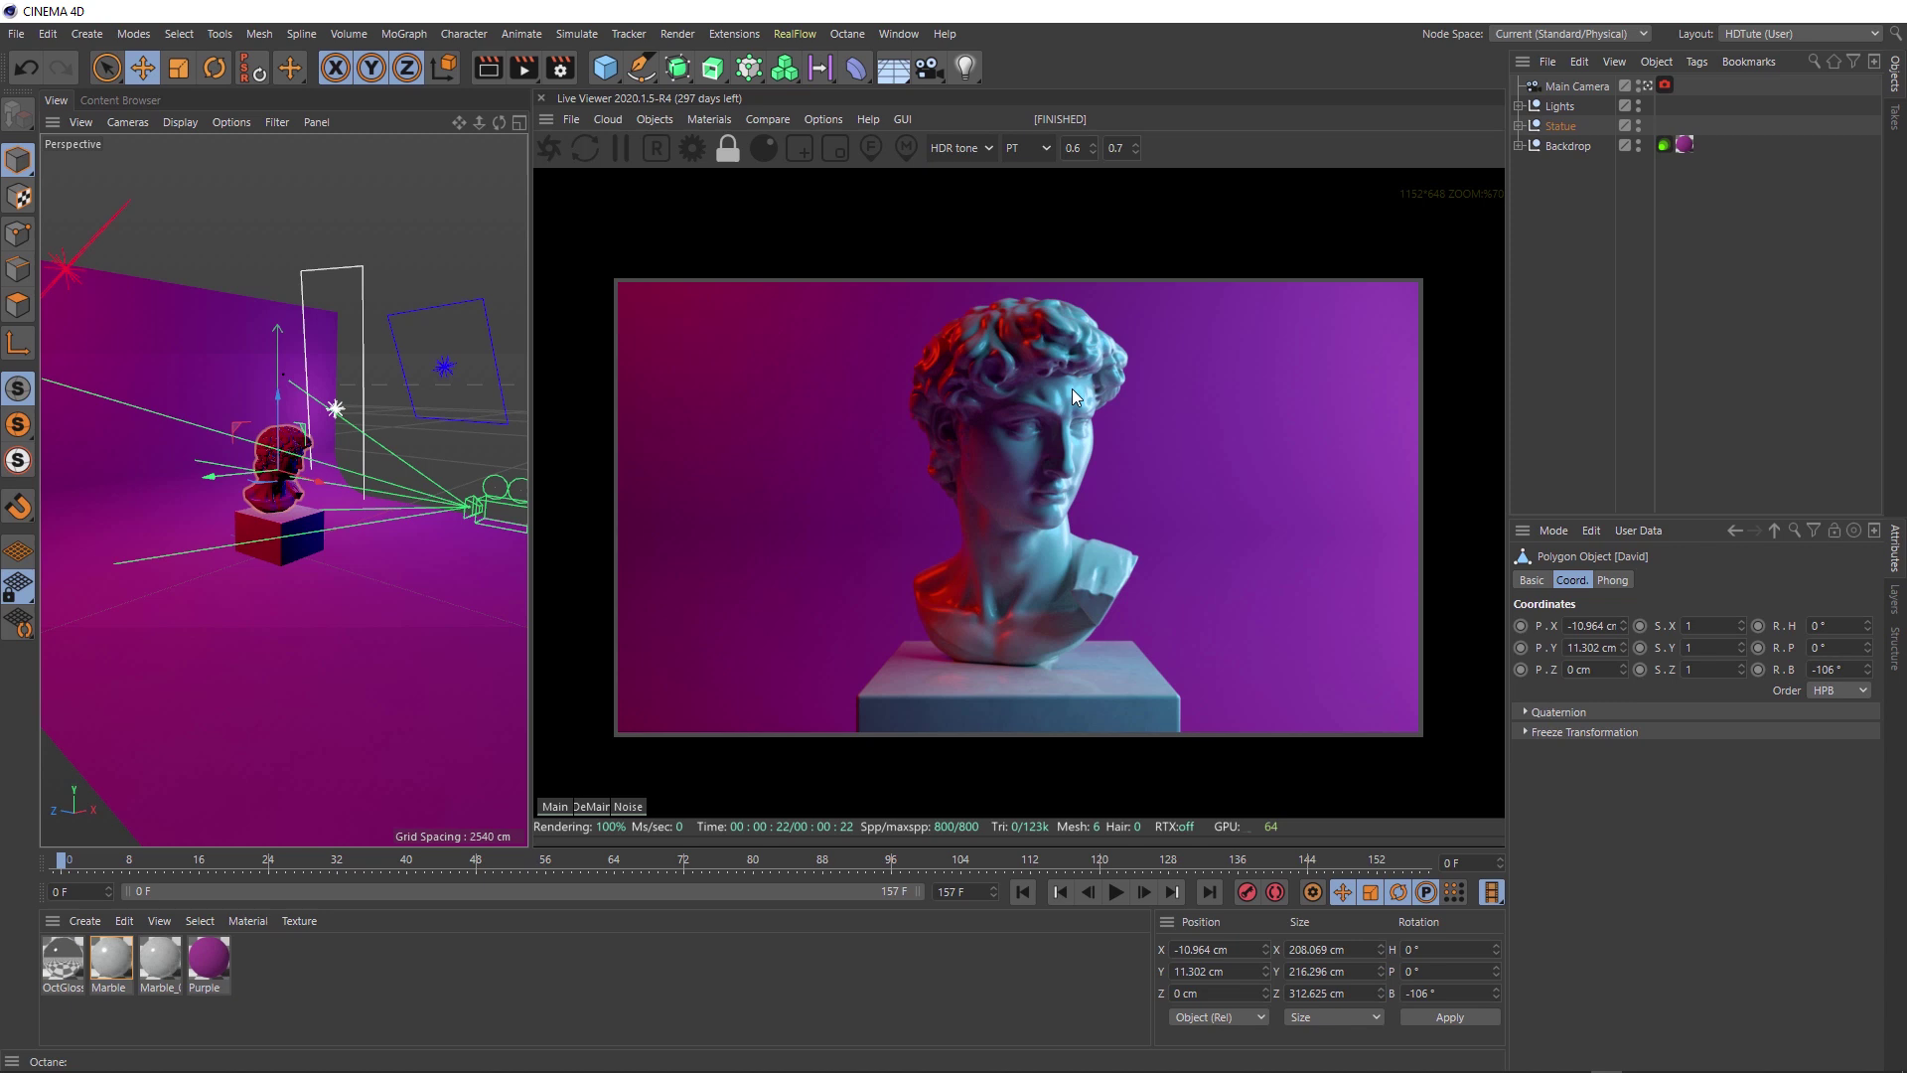
{"action": "mouse_move", "coordinate": [269, 392]}
{"action": "left_mouse_down", "text": "alt"}
{"action": "mouse_move", "coordinate": [113, 396]}
{"action": "mouse_move", "coordinate": [121, 334]}
{"action": "left_mouse_up", "text": "alt"}
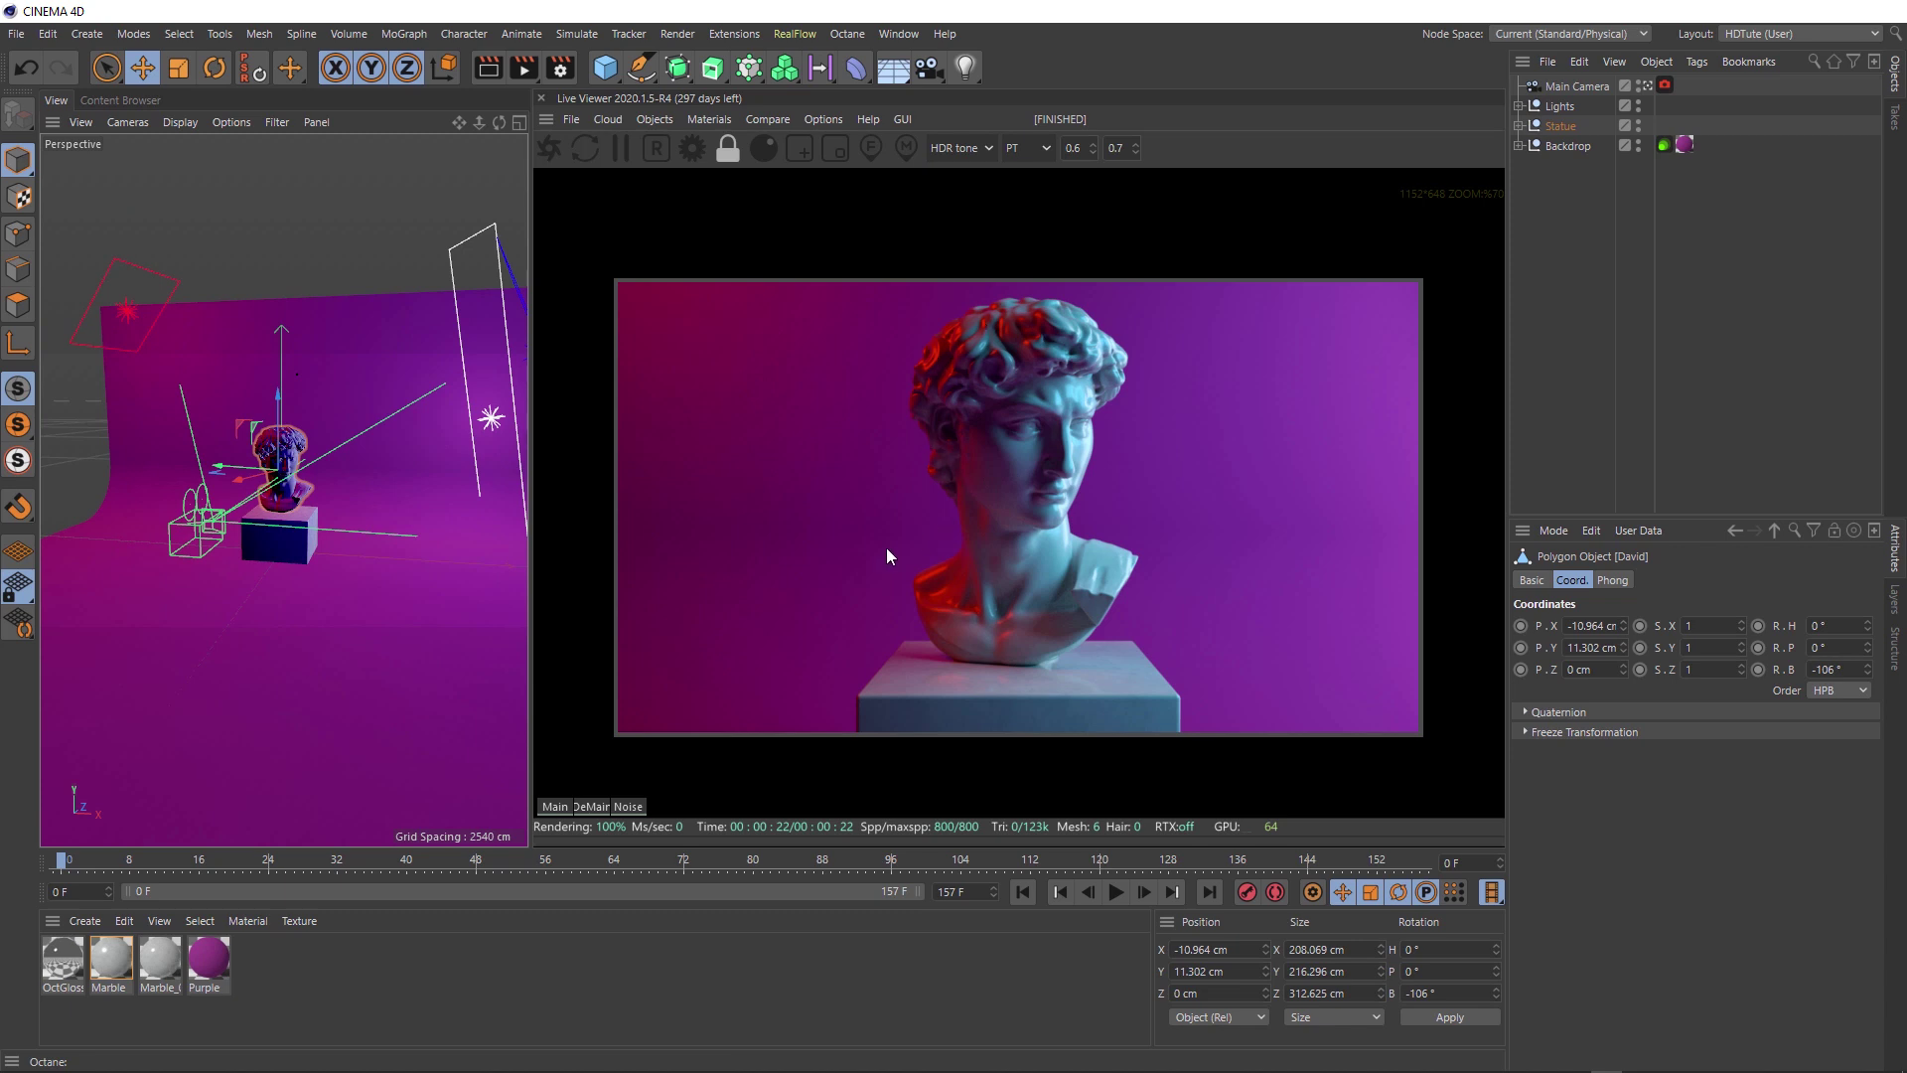
{"action": "mouse_move", "coordinate": [324, 433]}
{"action": "left_mouse_down", "text": "alt"}
{"action": "mouse_move", "coordinate": [277, 508]}
{"action": "mouse_move", "coordinate": [377, 504]}
{"action": "left_mouse_up", "text": "alt"}
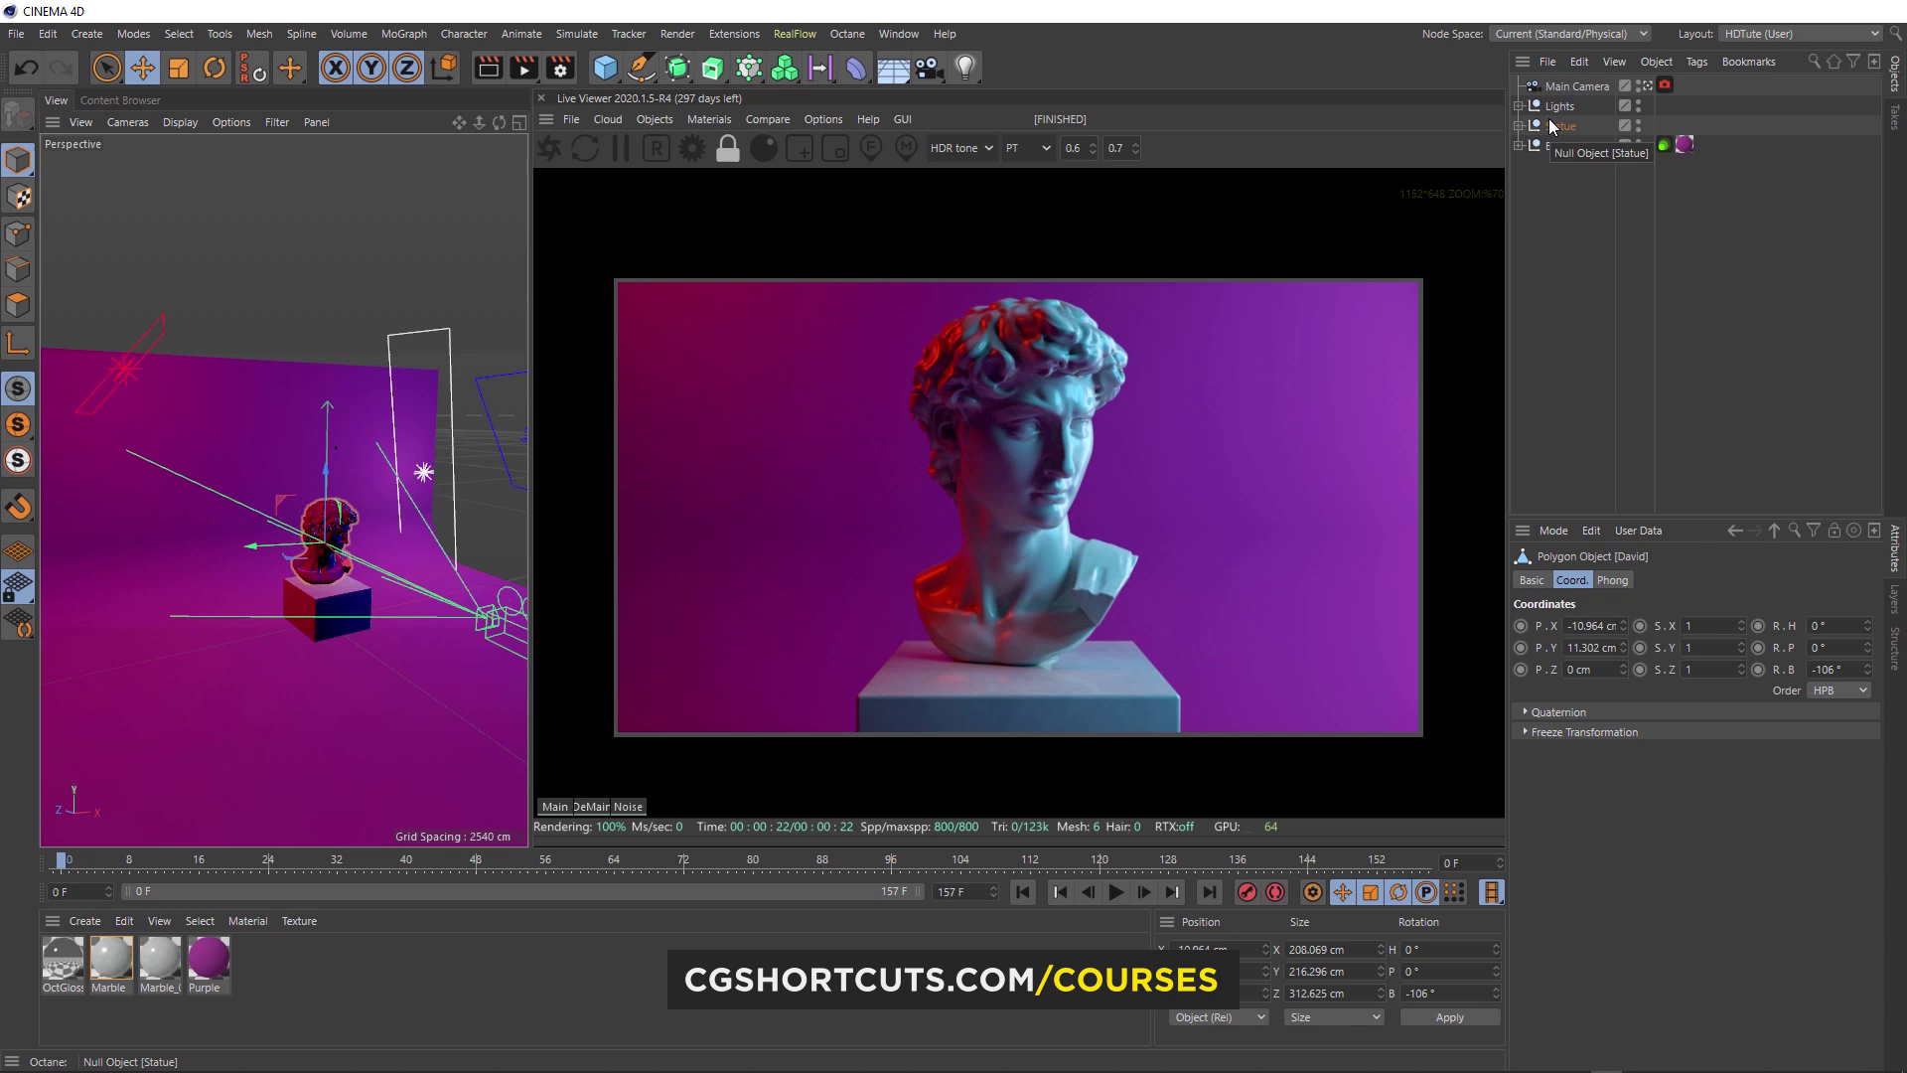
Expand the Lights group, then browse and close the Live Viewer Objects menu without adding anything
{"action": "left_click", "coordinate": [1519, 106]}
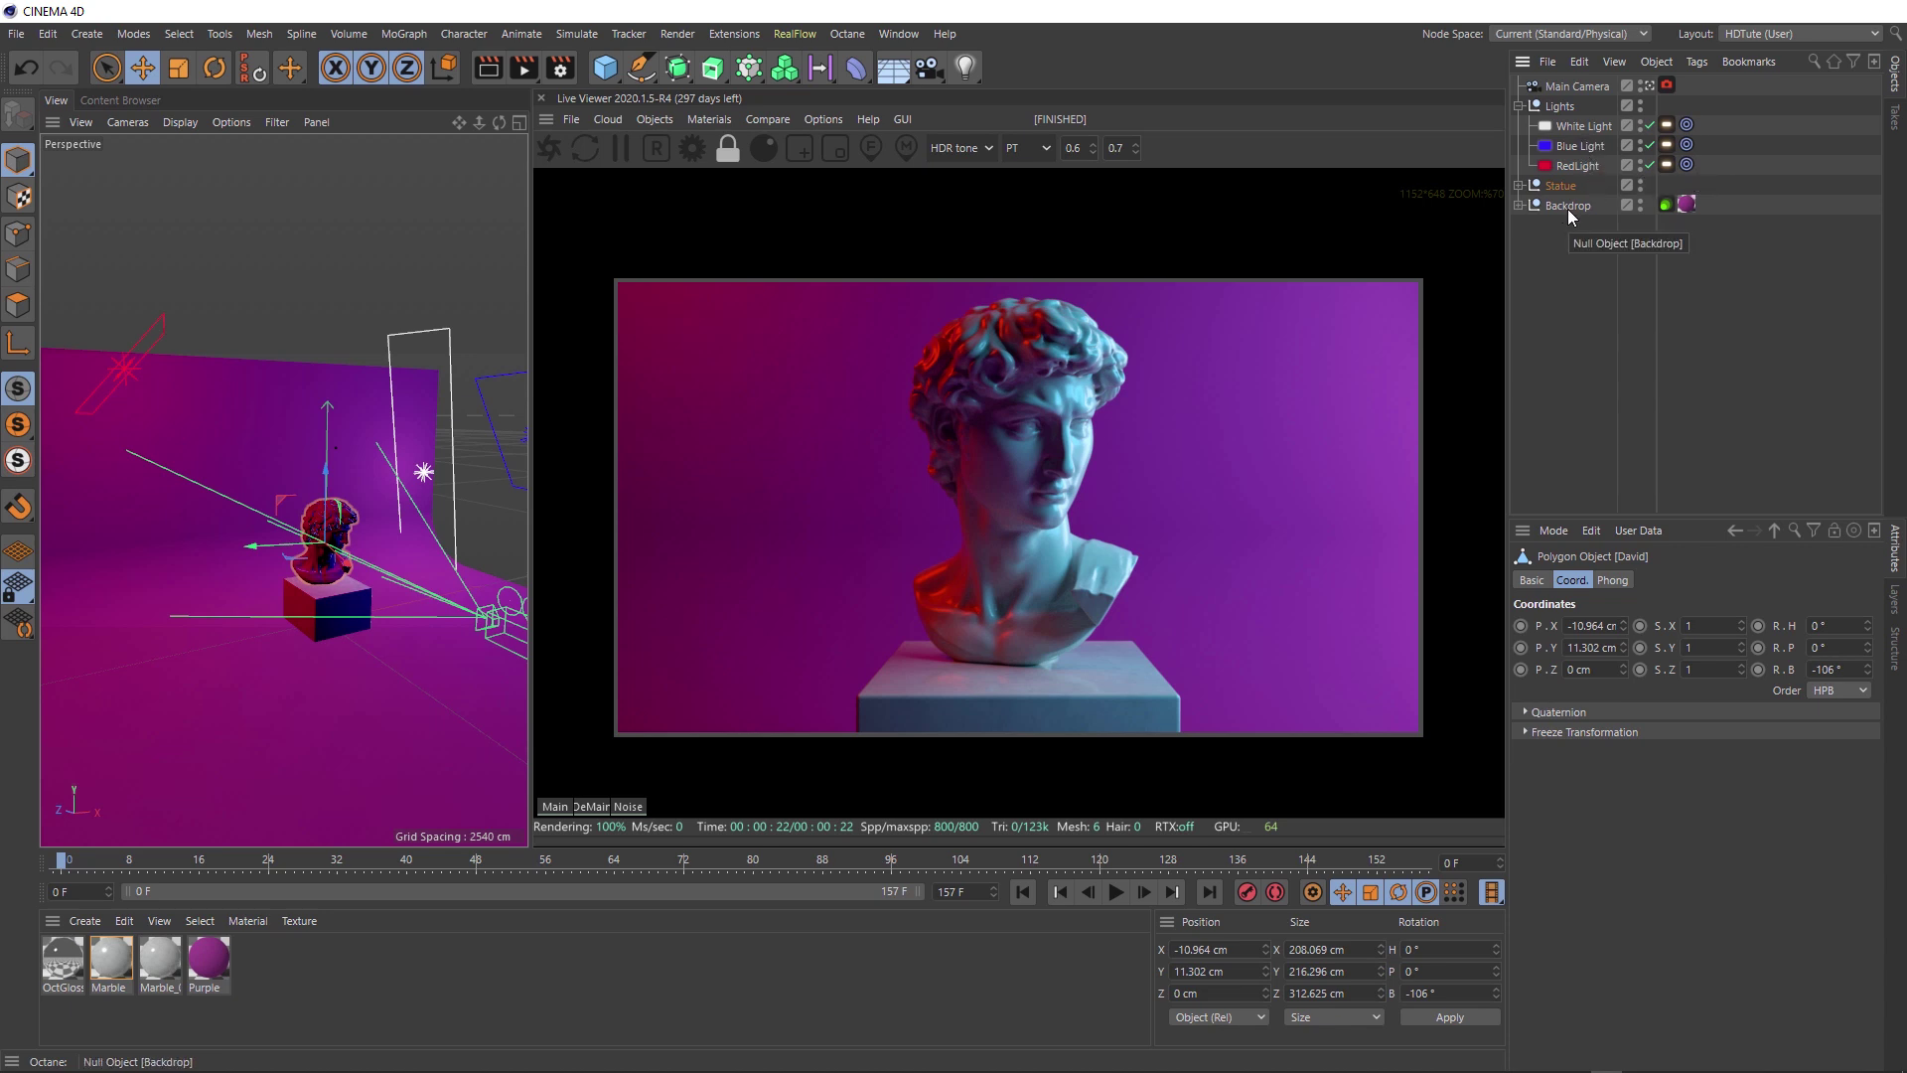
{"action": "left_click", "coordinate": [654, 119]}
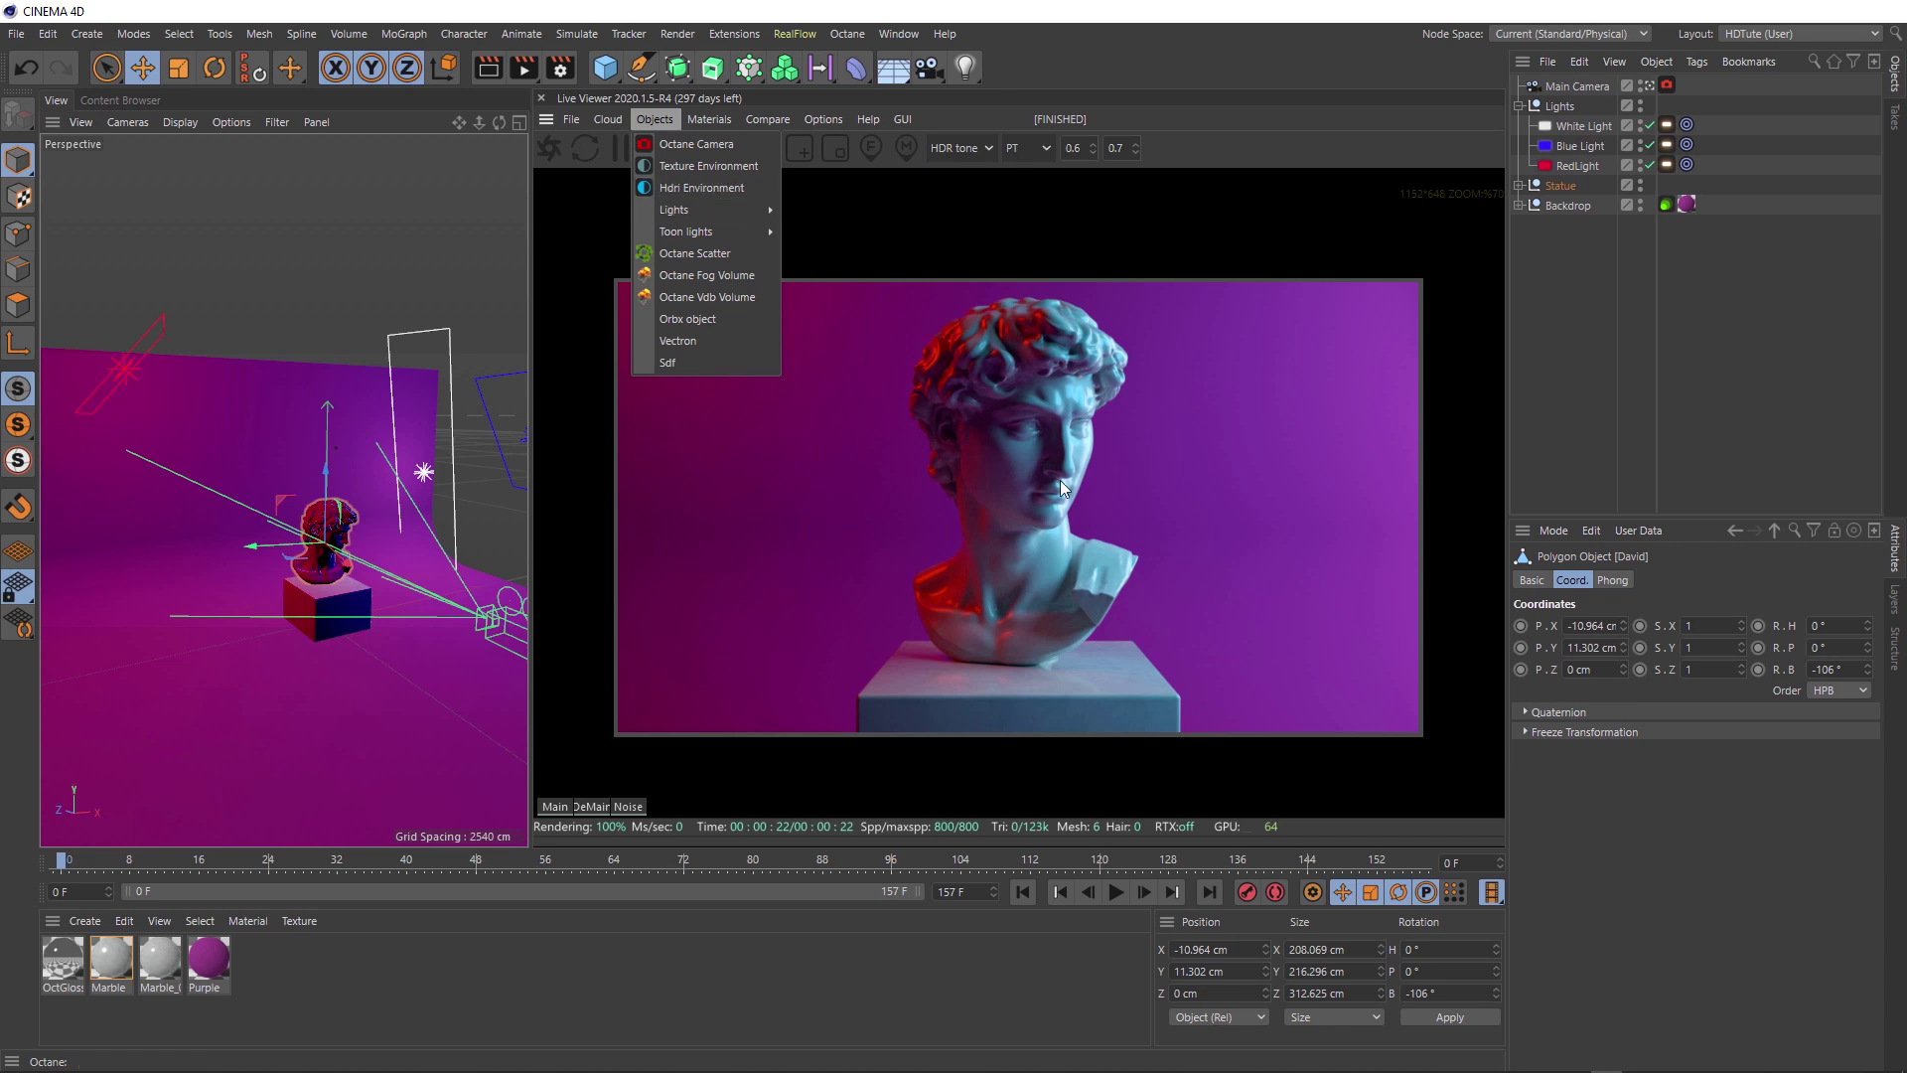
{"action": "left_click", "coordinate": [1553, 429]}
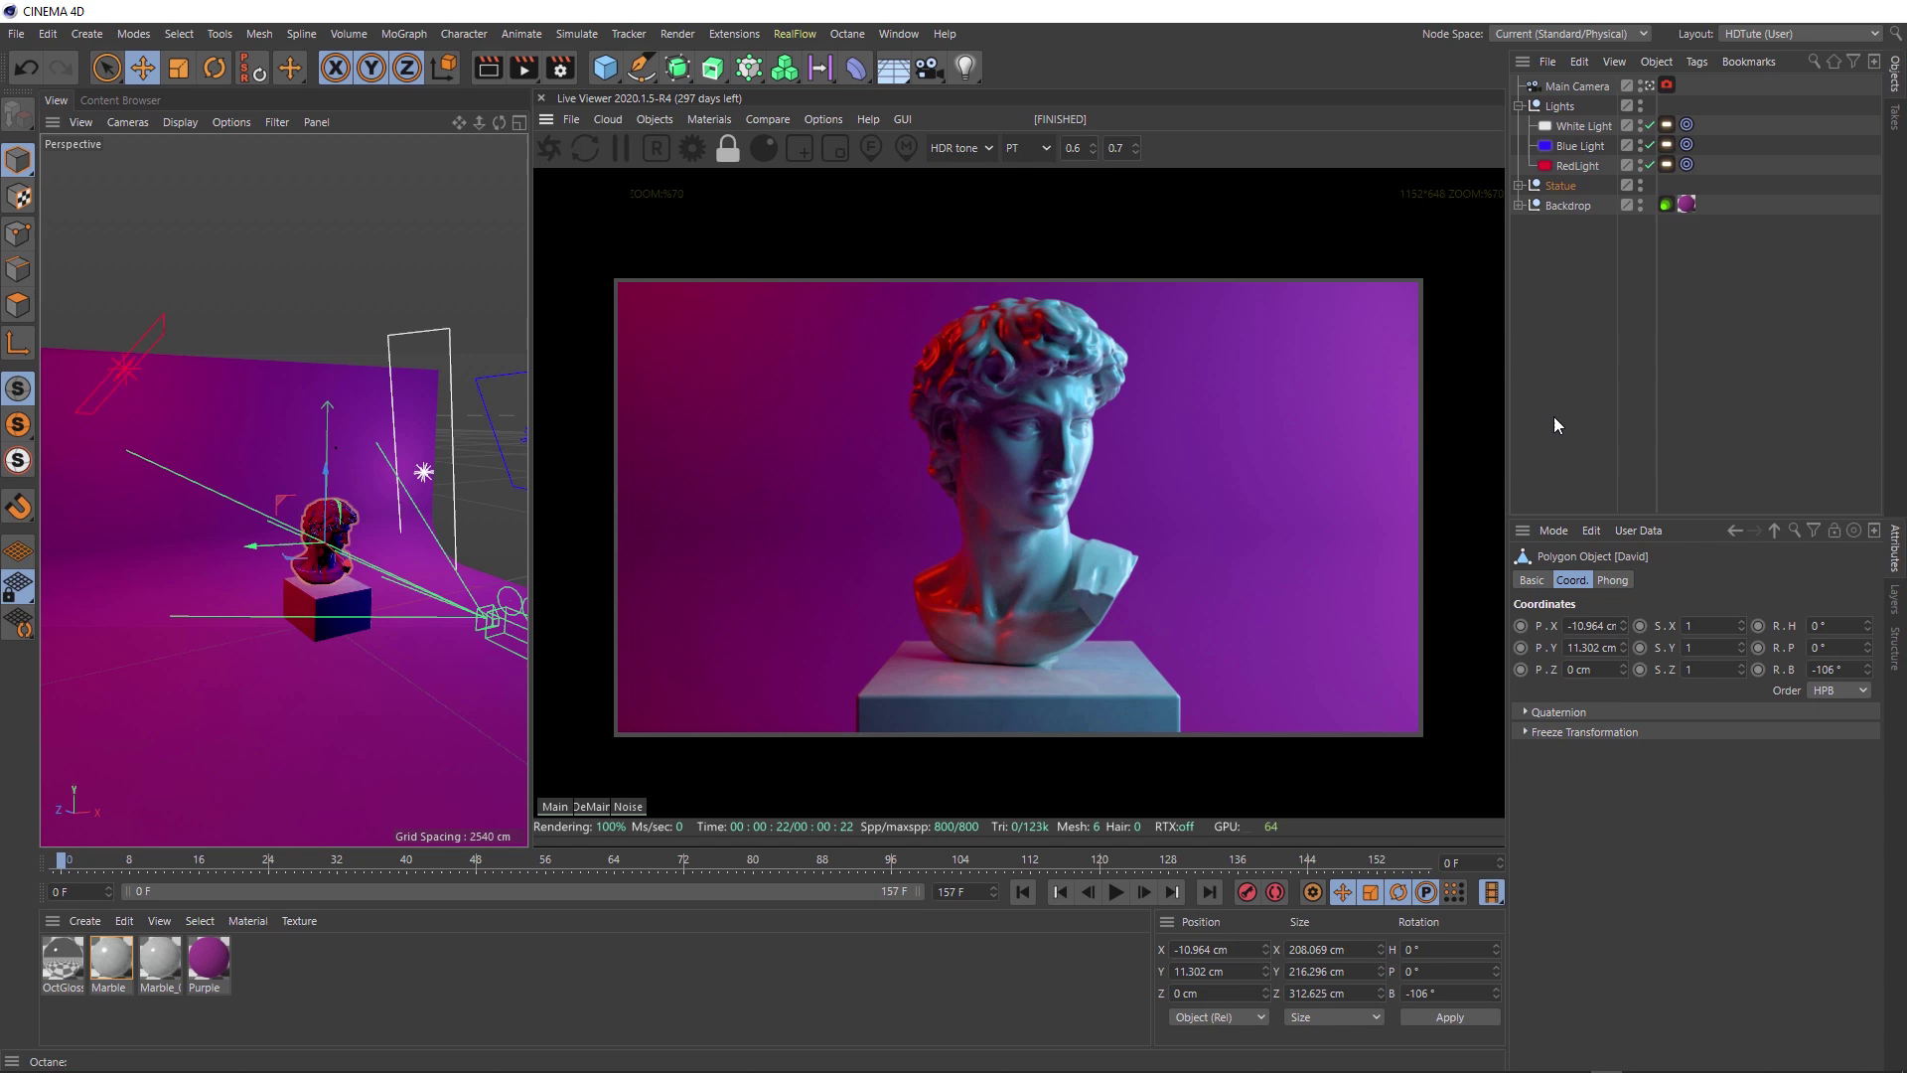
Hide the Statue from viewport and render, then leave the render camera view
{"action": "left_click", "coordinate": [1572, 185]}
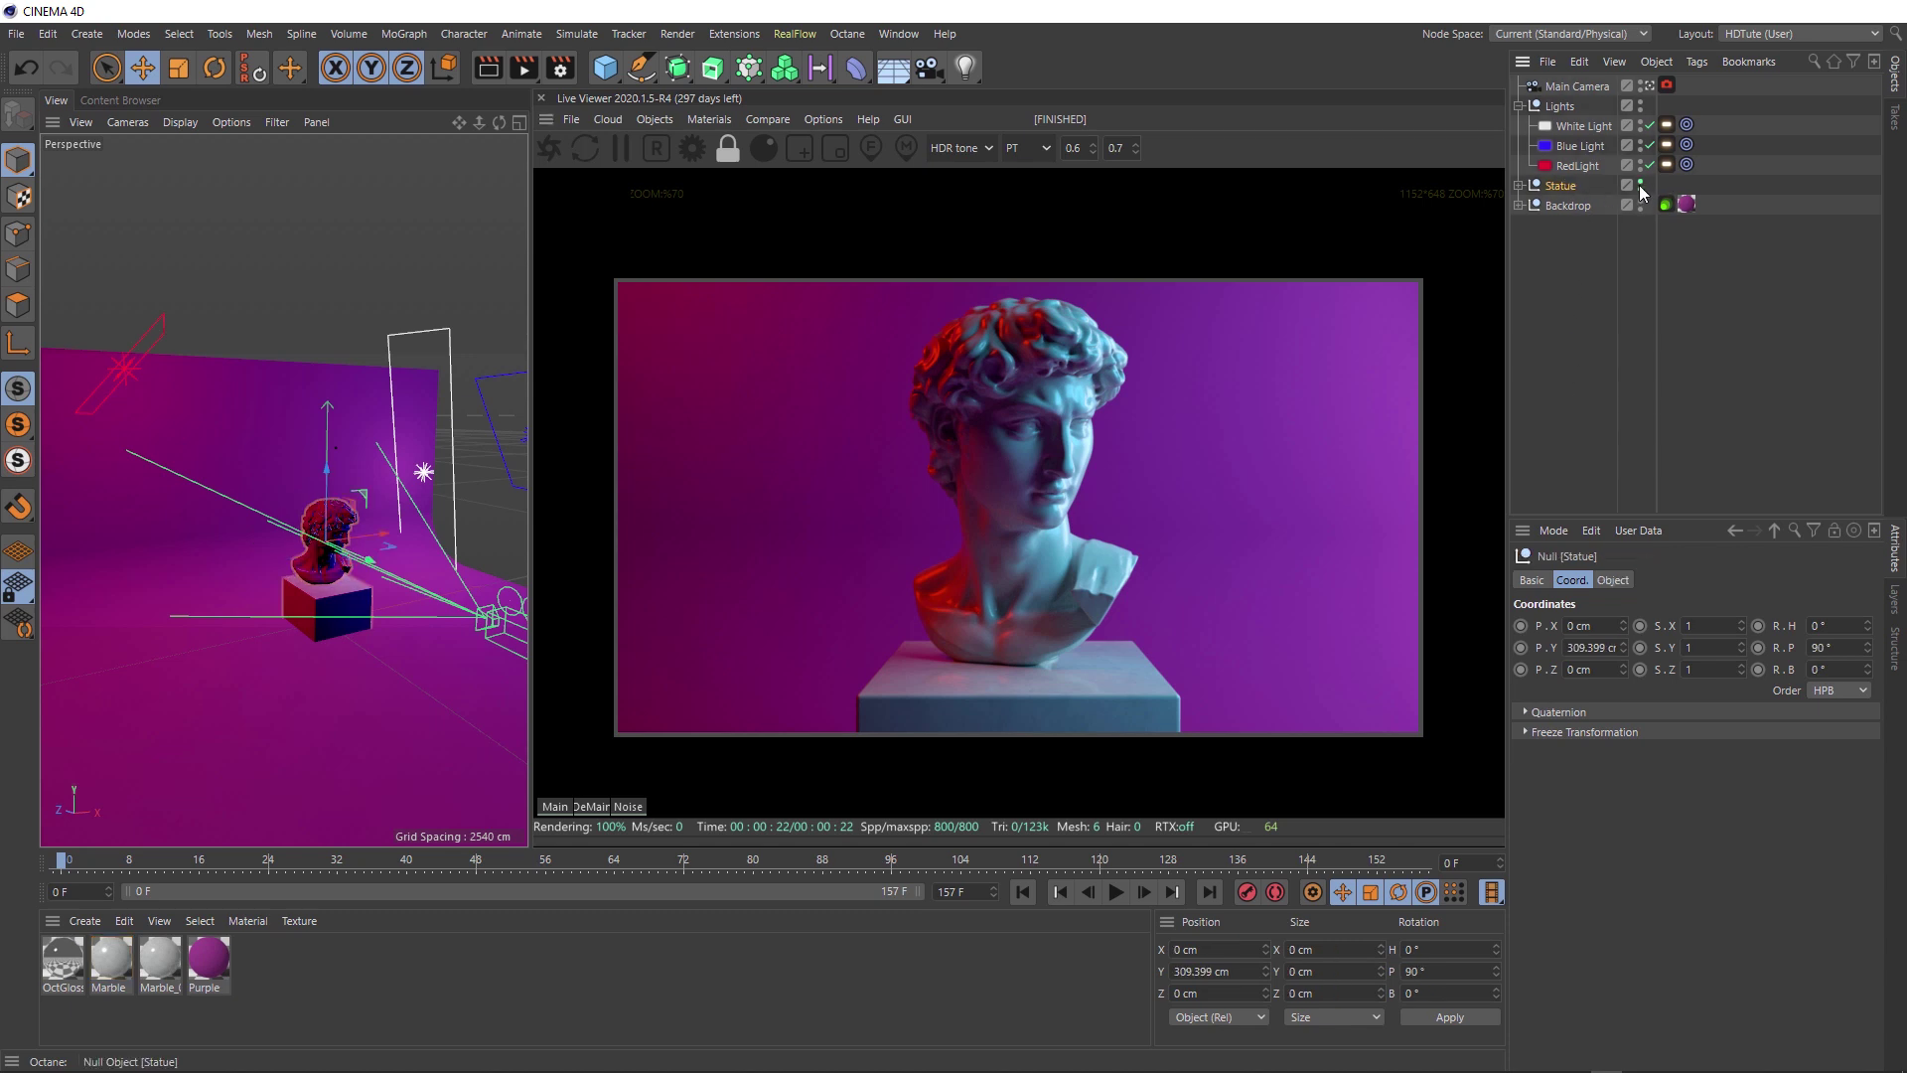
{"action": "left_click", "coordinate": [1640, 185]}
{"action": "middle_click", "coordinate": [356, 477]}
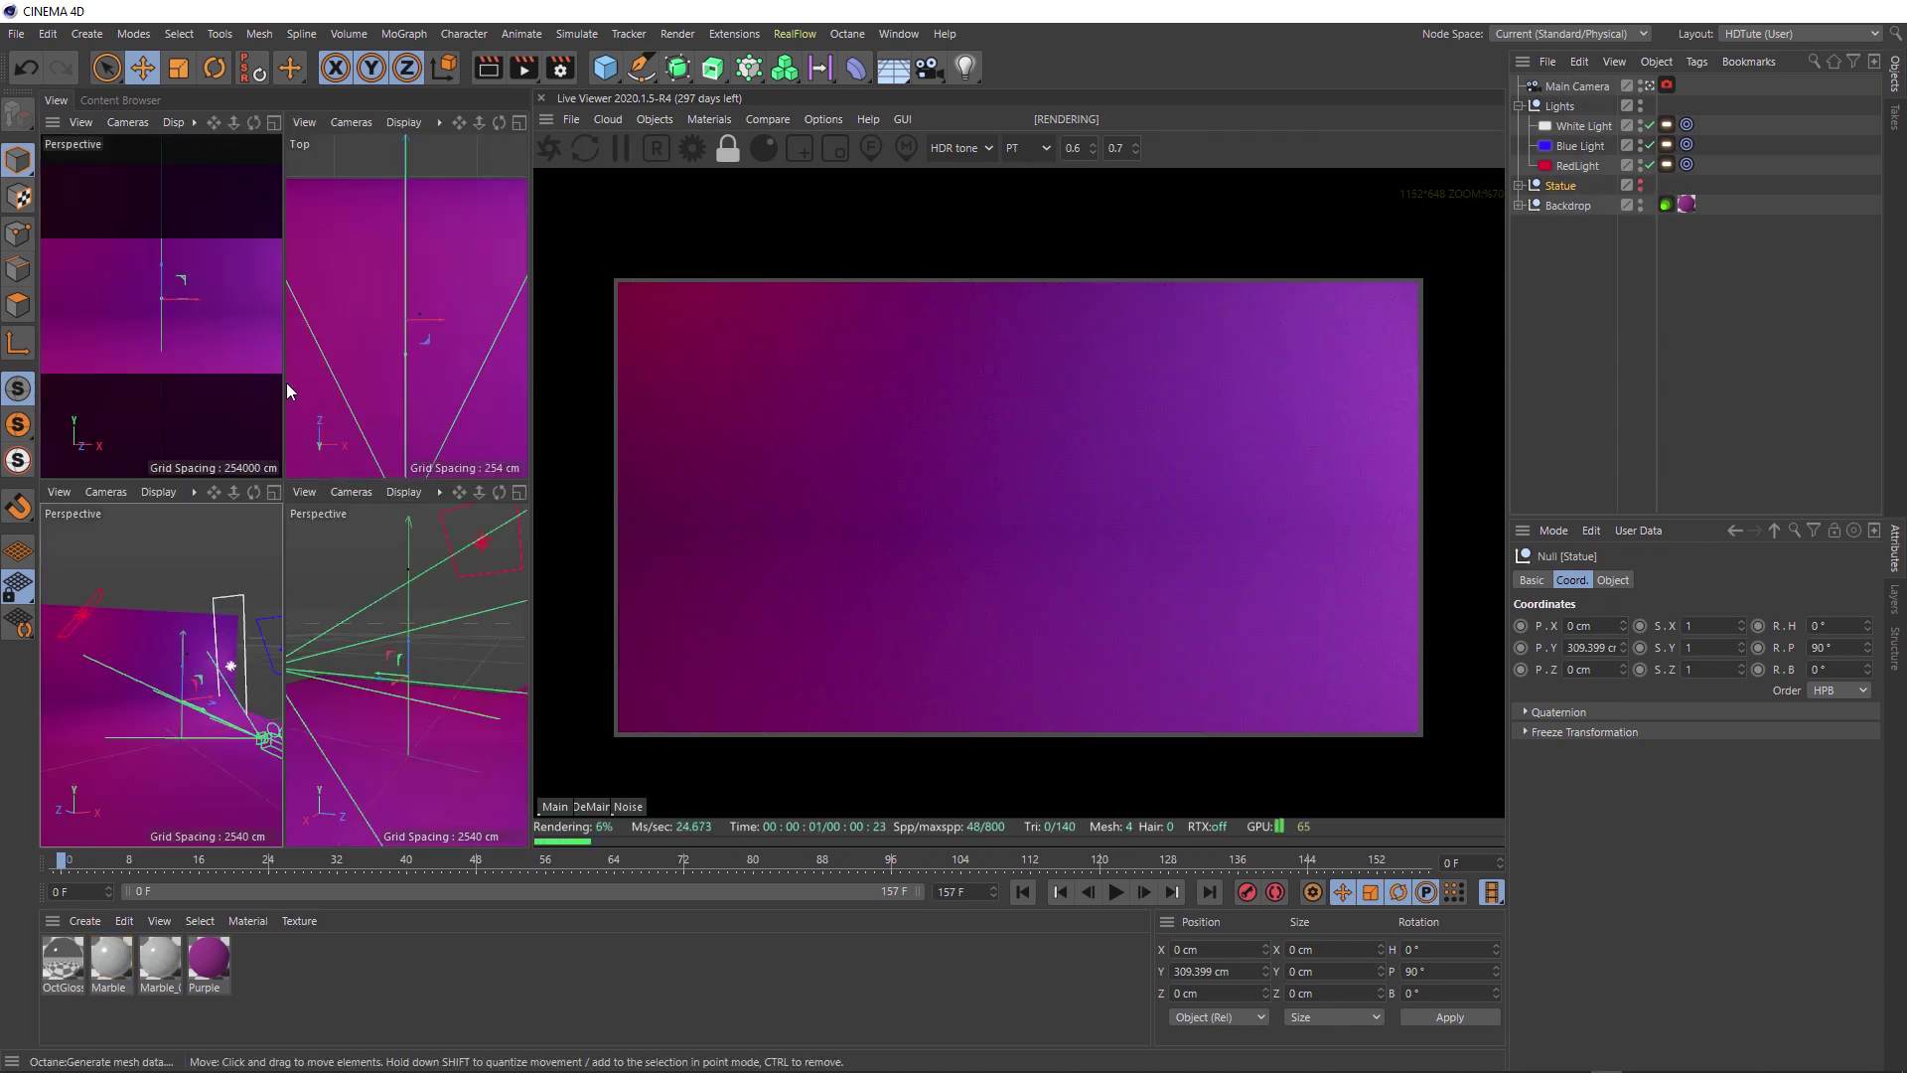
{"action": "middle_click", "coordinate": [193, 321]}
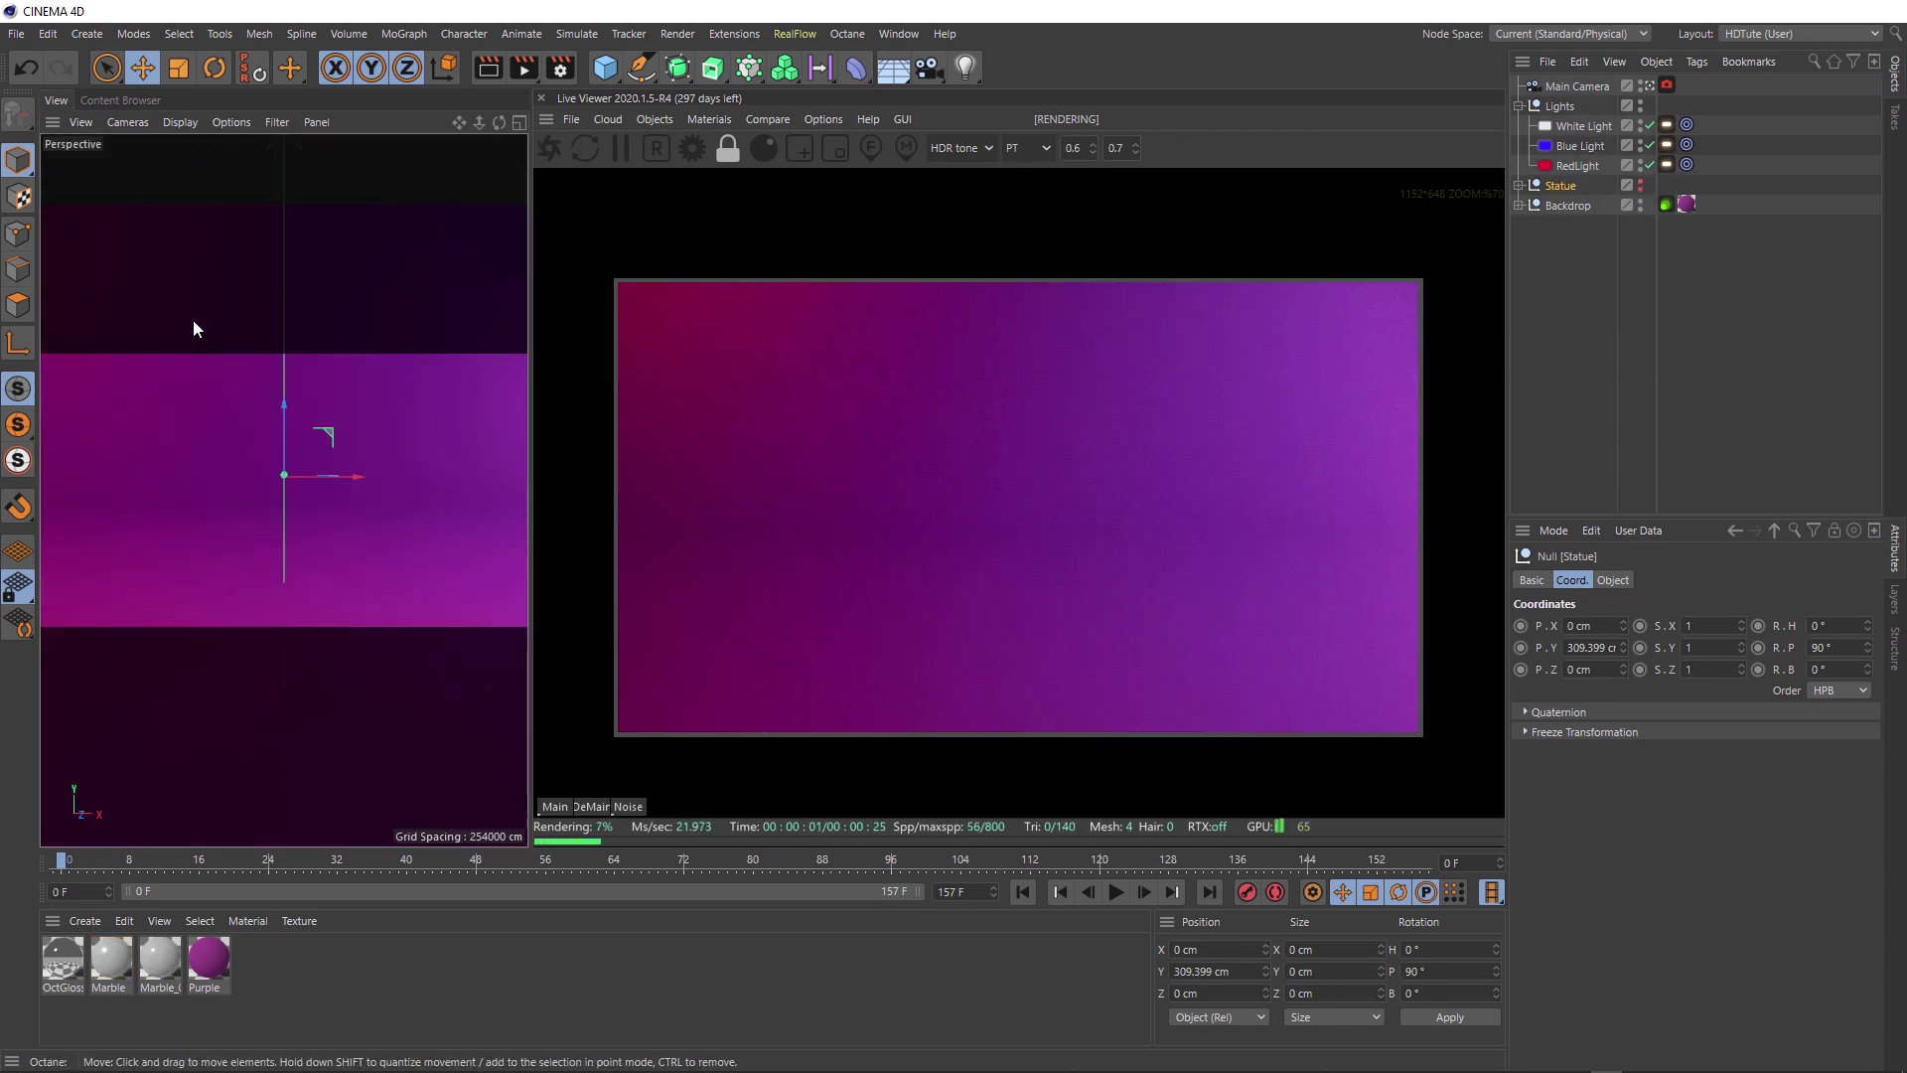
{"action": "left_click", "coordinate": [1646, 83]}
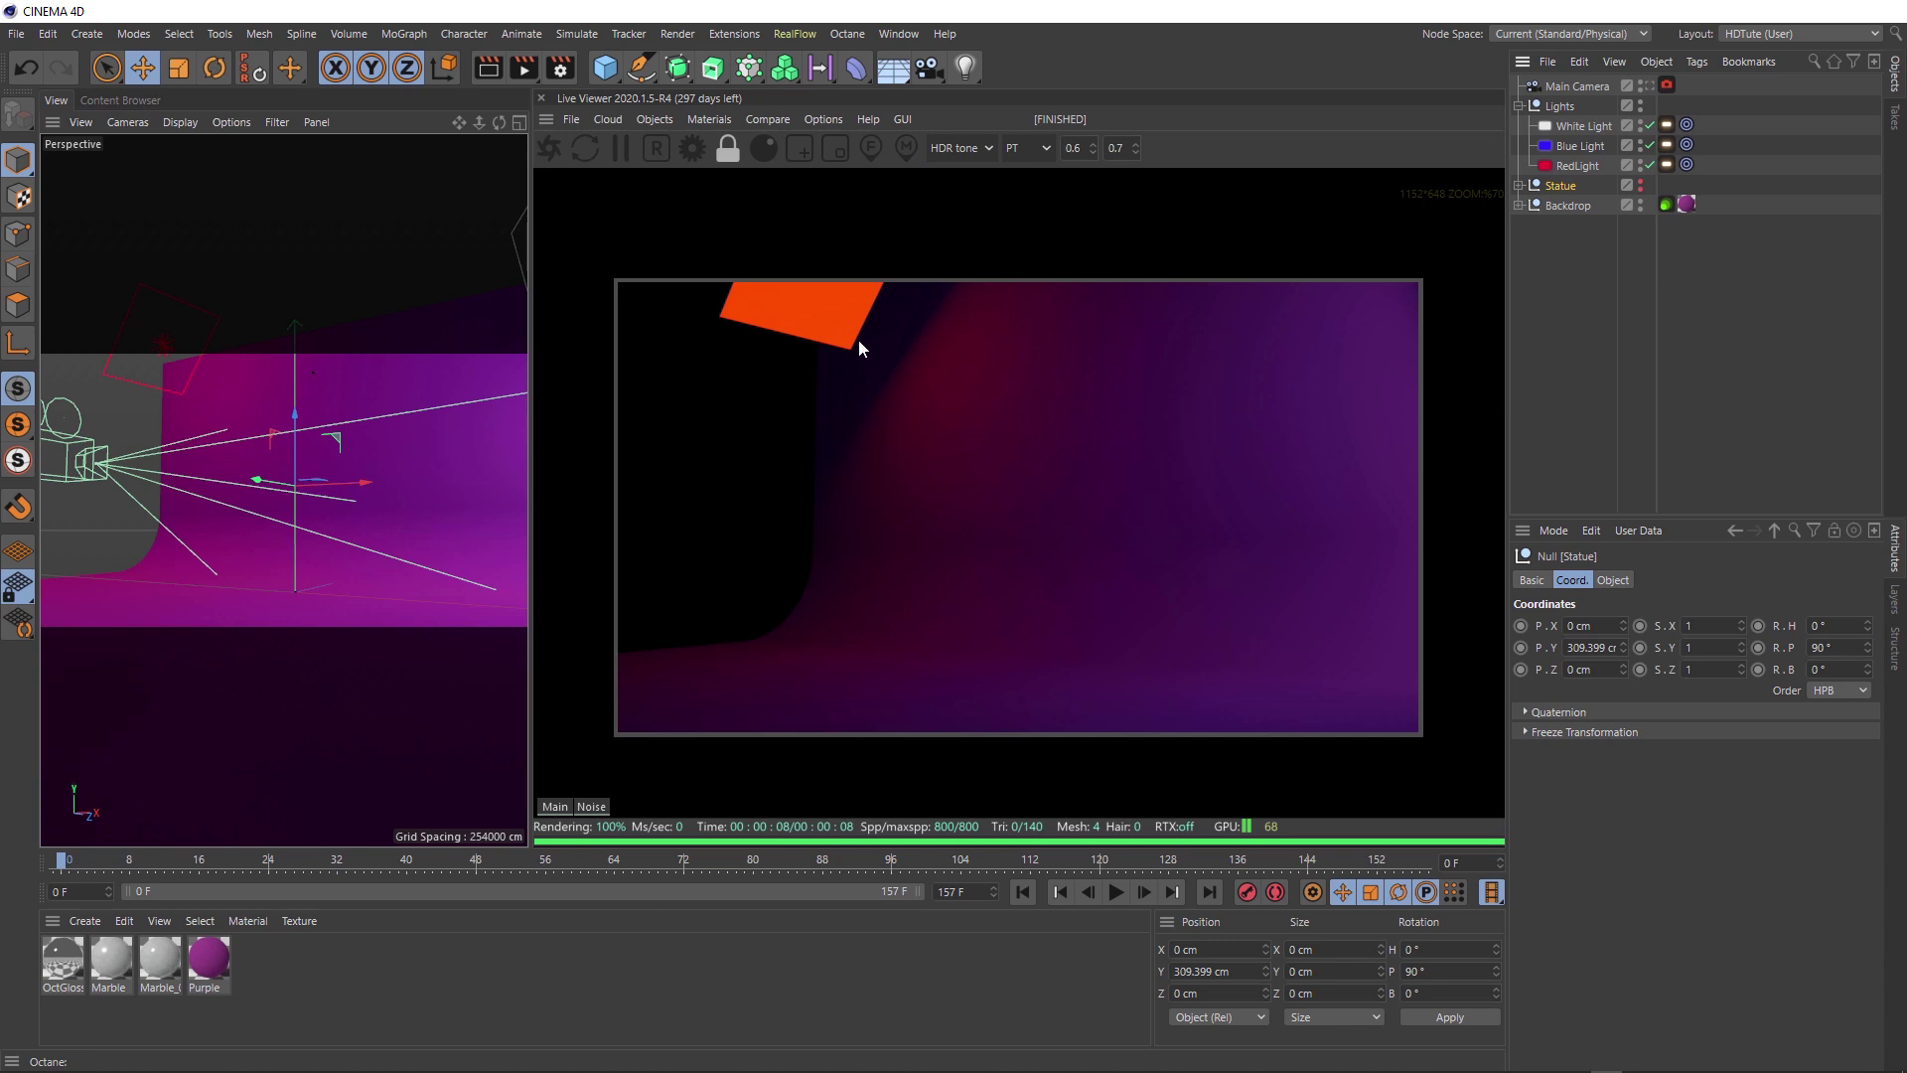
Add a Sphere raised above the floor and apply the OctGlossy1 material to it
{"action": "left_click", "coordinate": [605, 67]}
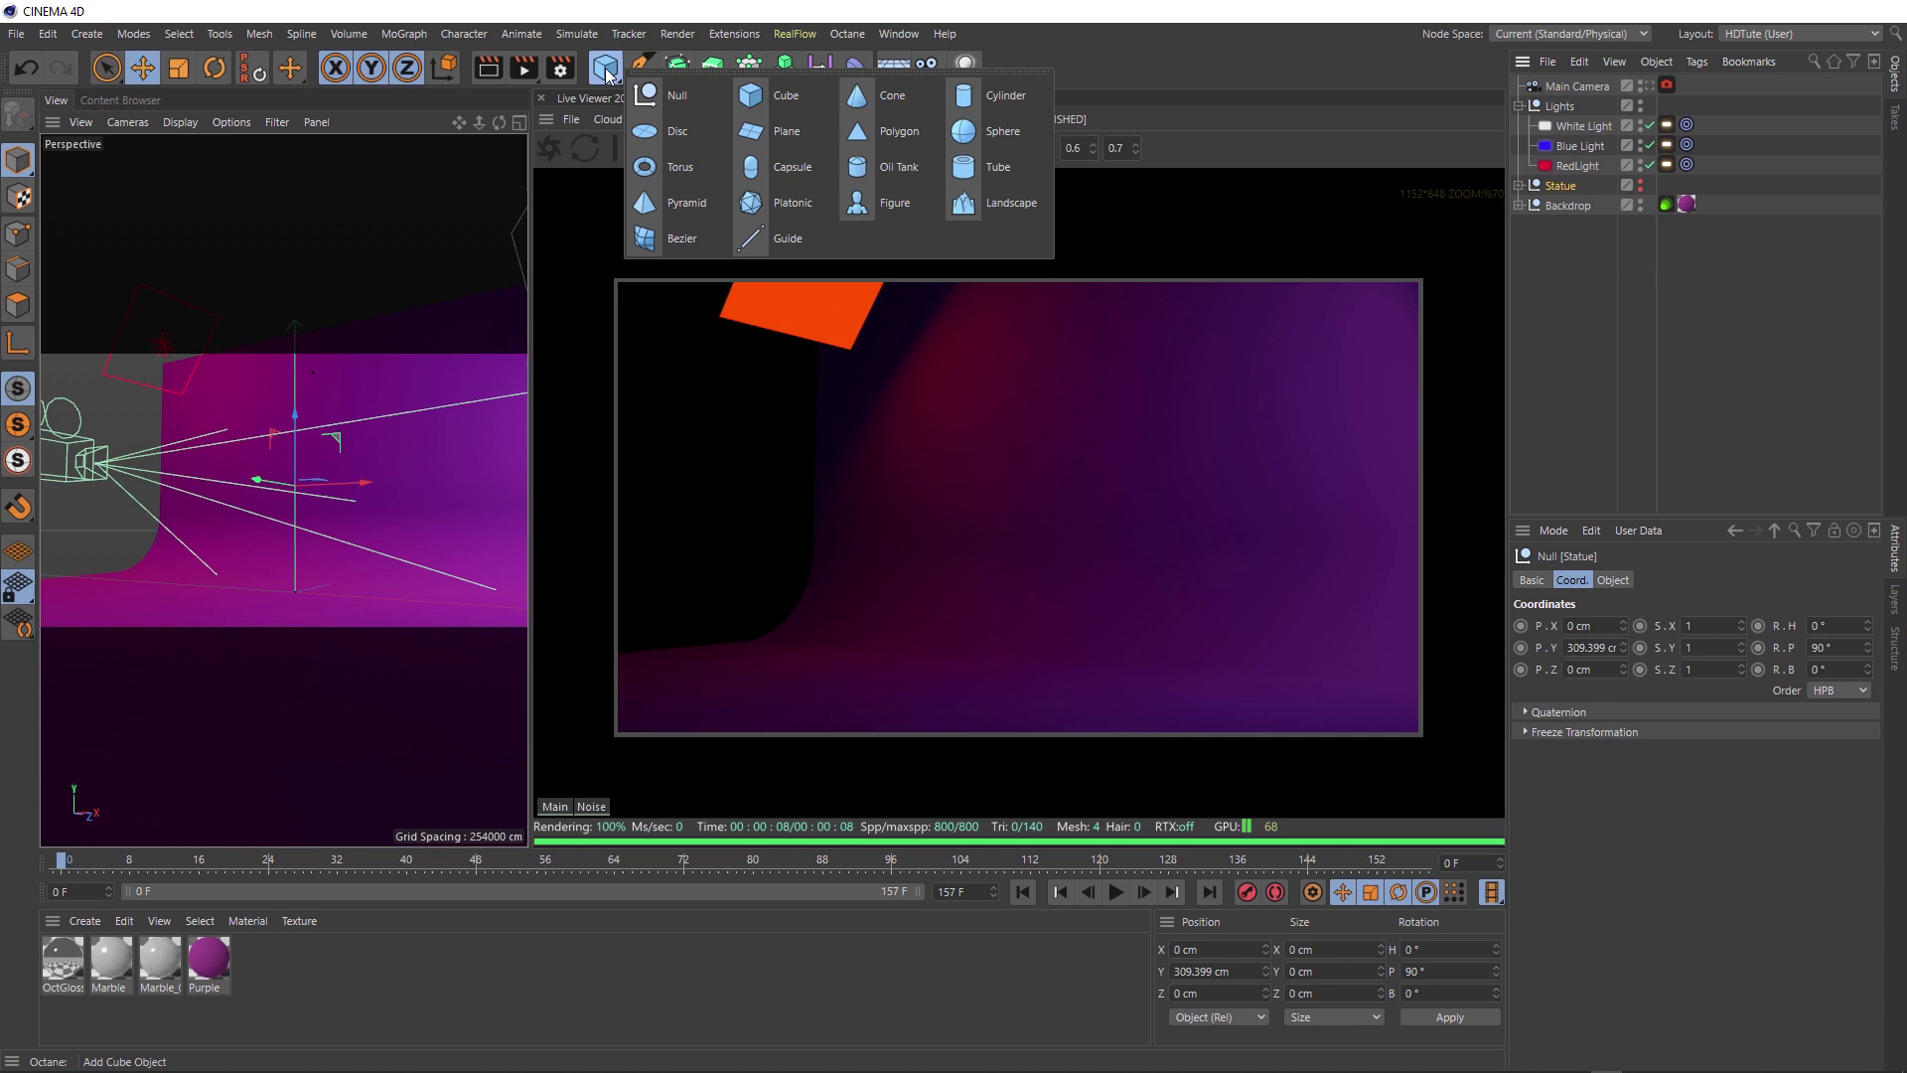
{"action": "left_click", "coordinate": [1016, 130]}
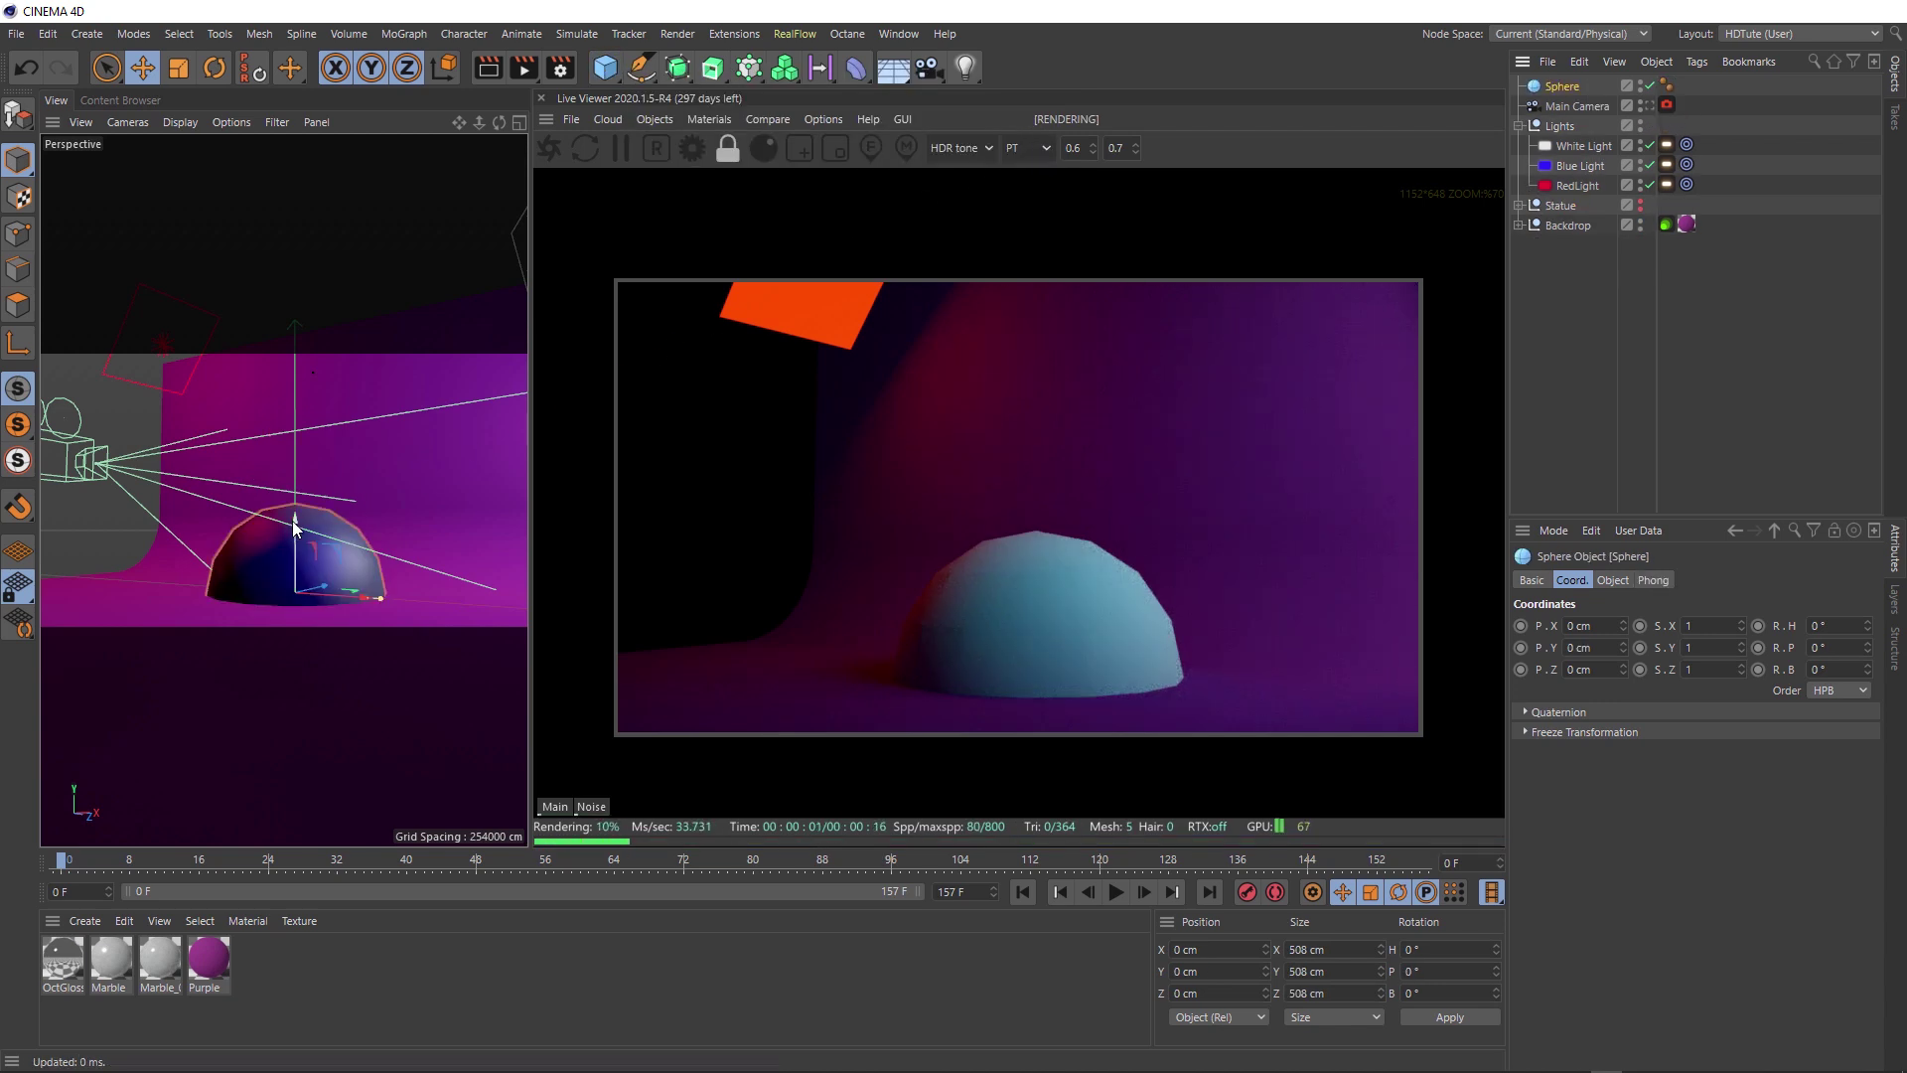
{"action": "left_click_drag", "start_coordinate": [293, 521], "coordinate": [305, 433]}
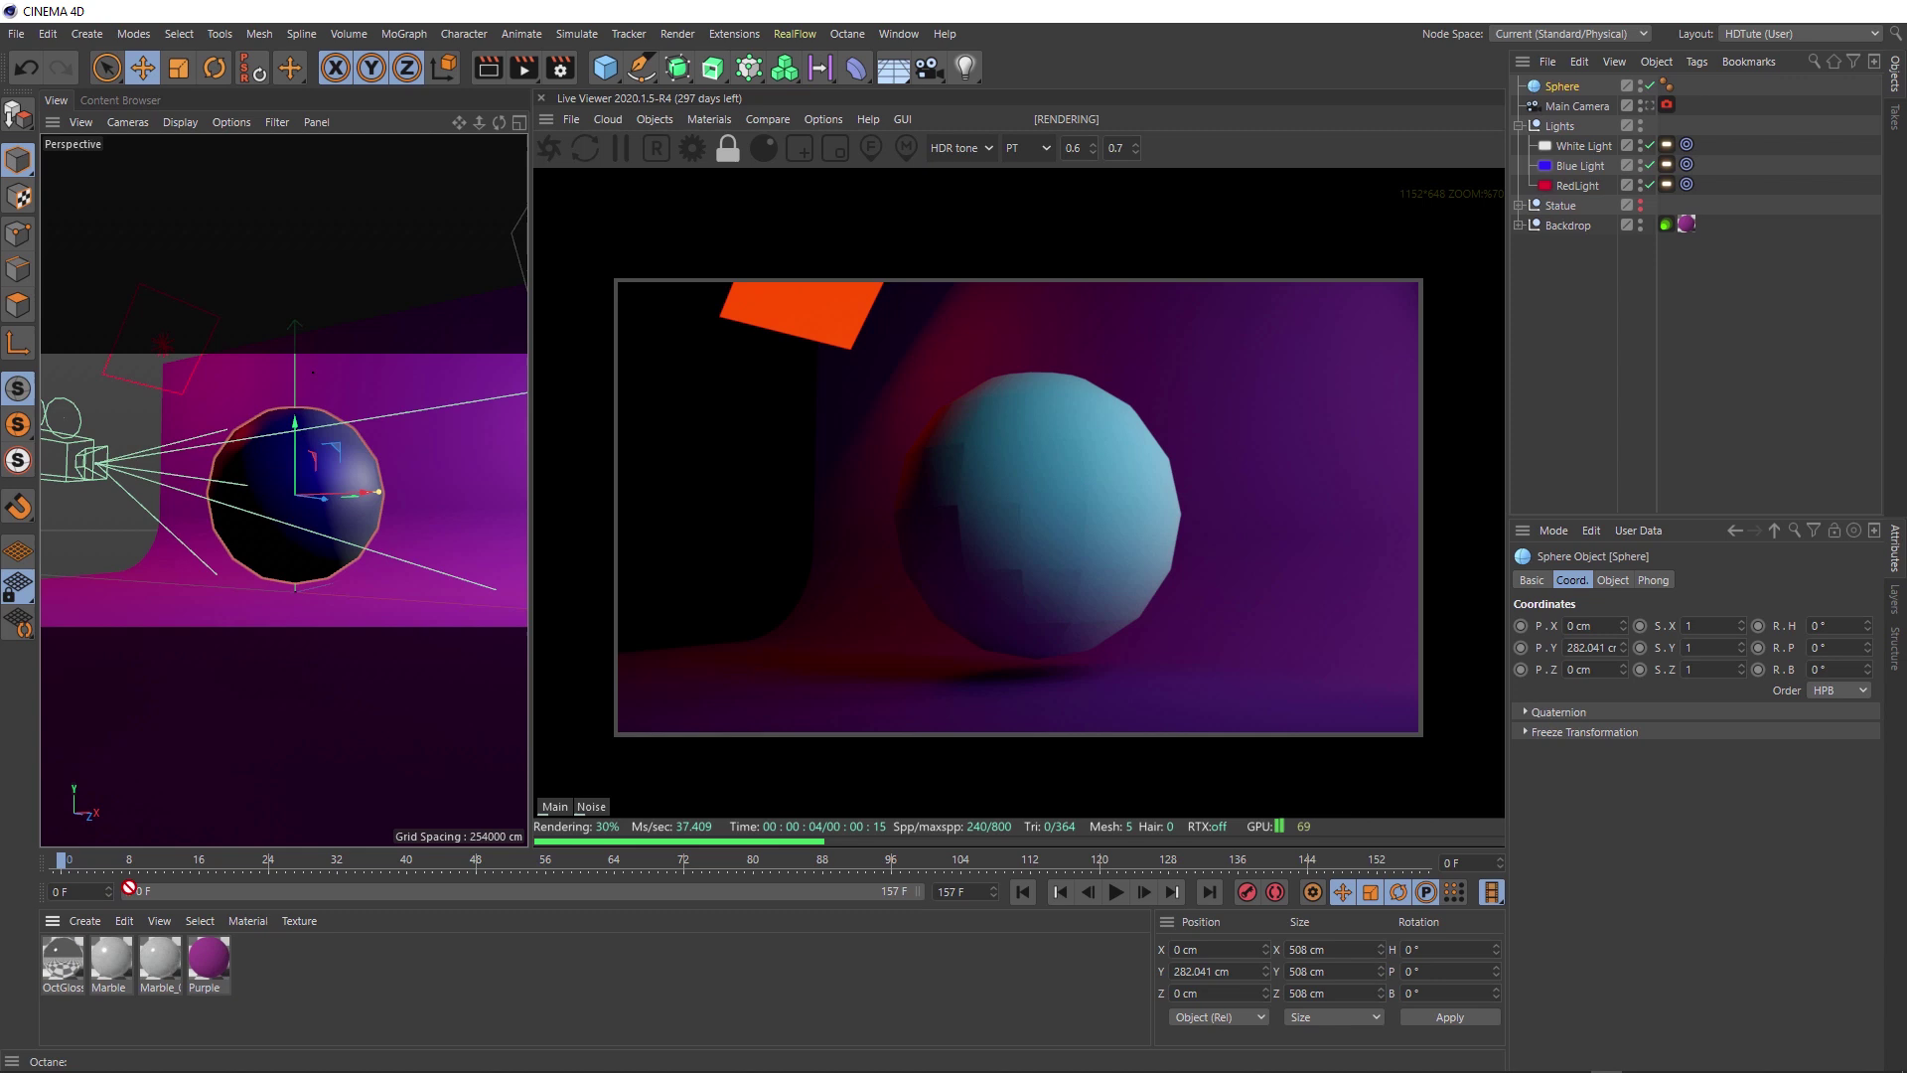
{"action": "left_click_drag", "start_coordinate": [64, 962], "coordinate": [1570, 92]}
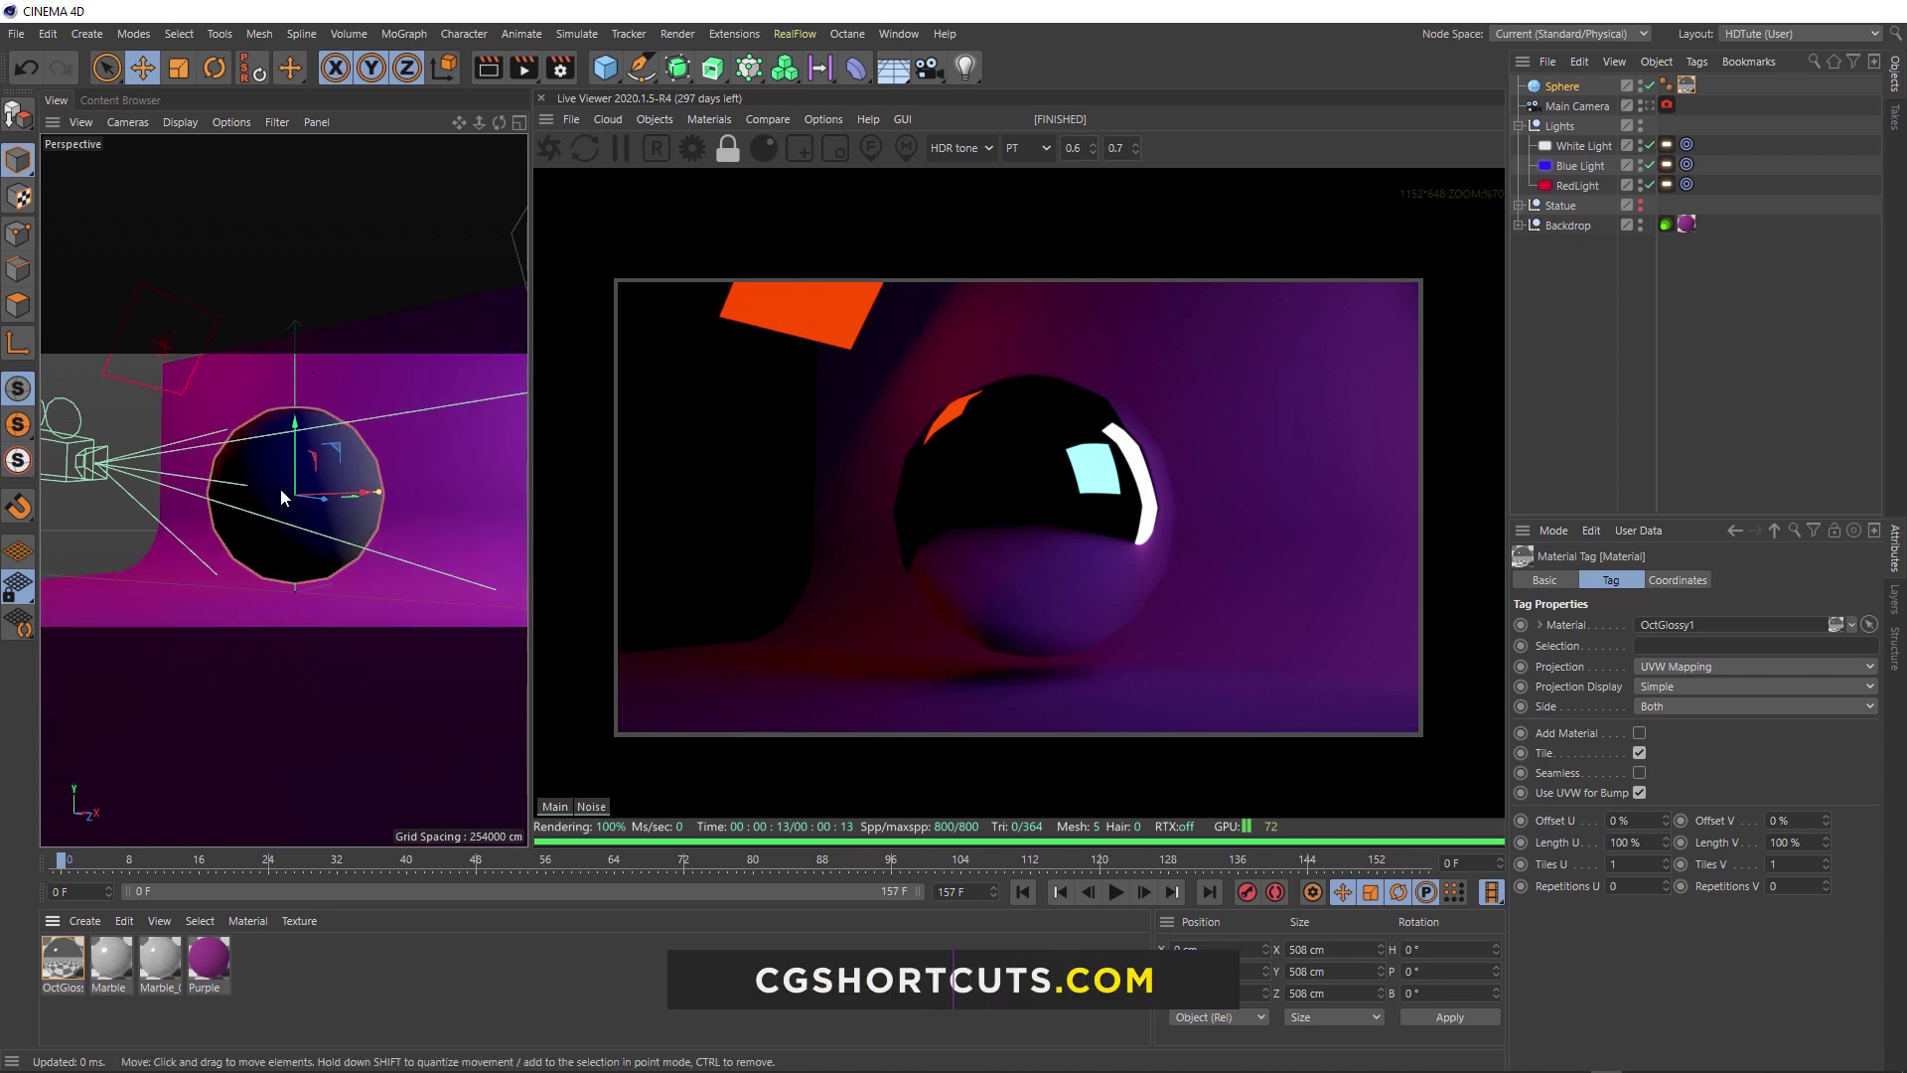
{"action": "mouse_move", "coordinate": [280, 488]}
{"action": "left_mouse_down", "text": "alt"}
{"action": "mouse_move", "coordinate": [490, 514]}
{"action": "mouse_move", "coordinate": [472, 533]}
{"action": "left_mouse_up", "text": "alt"}
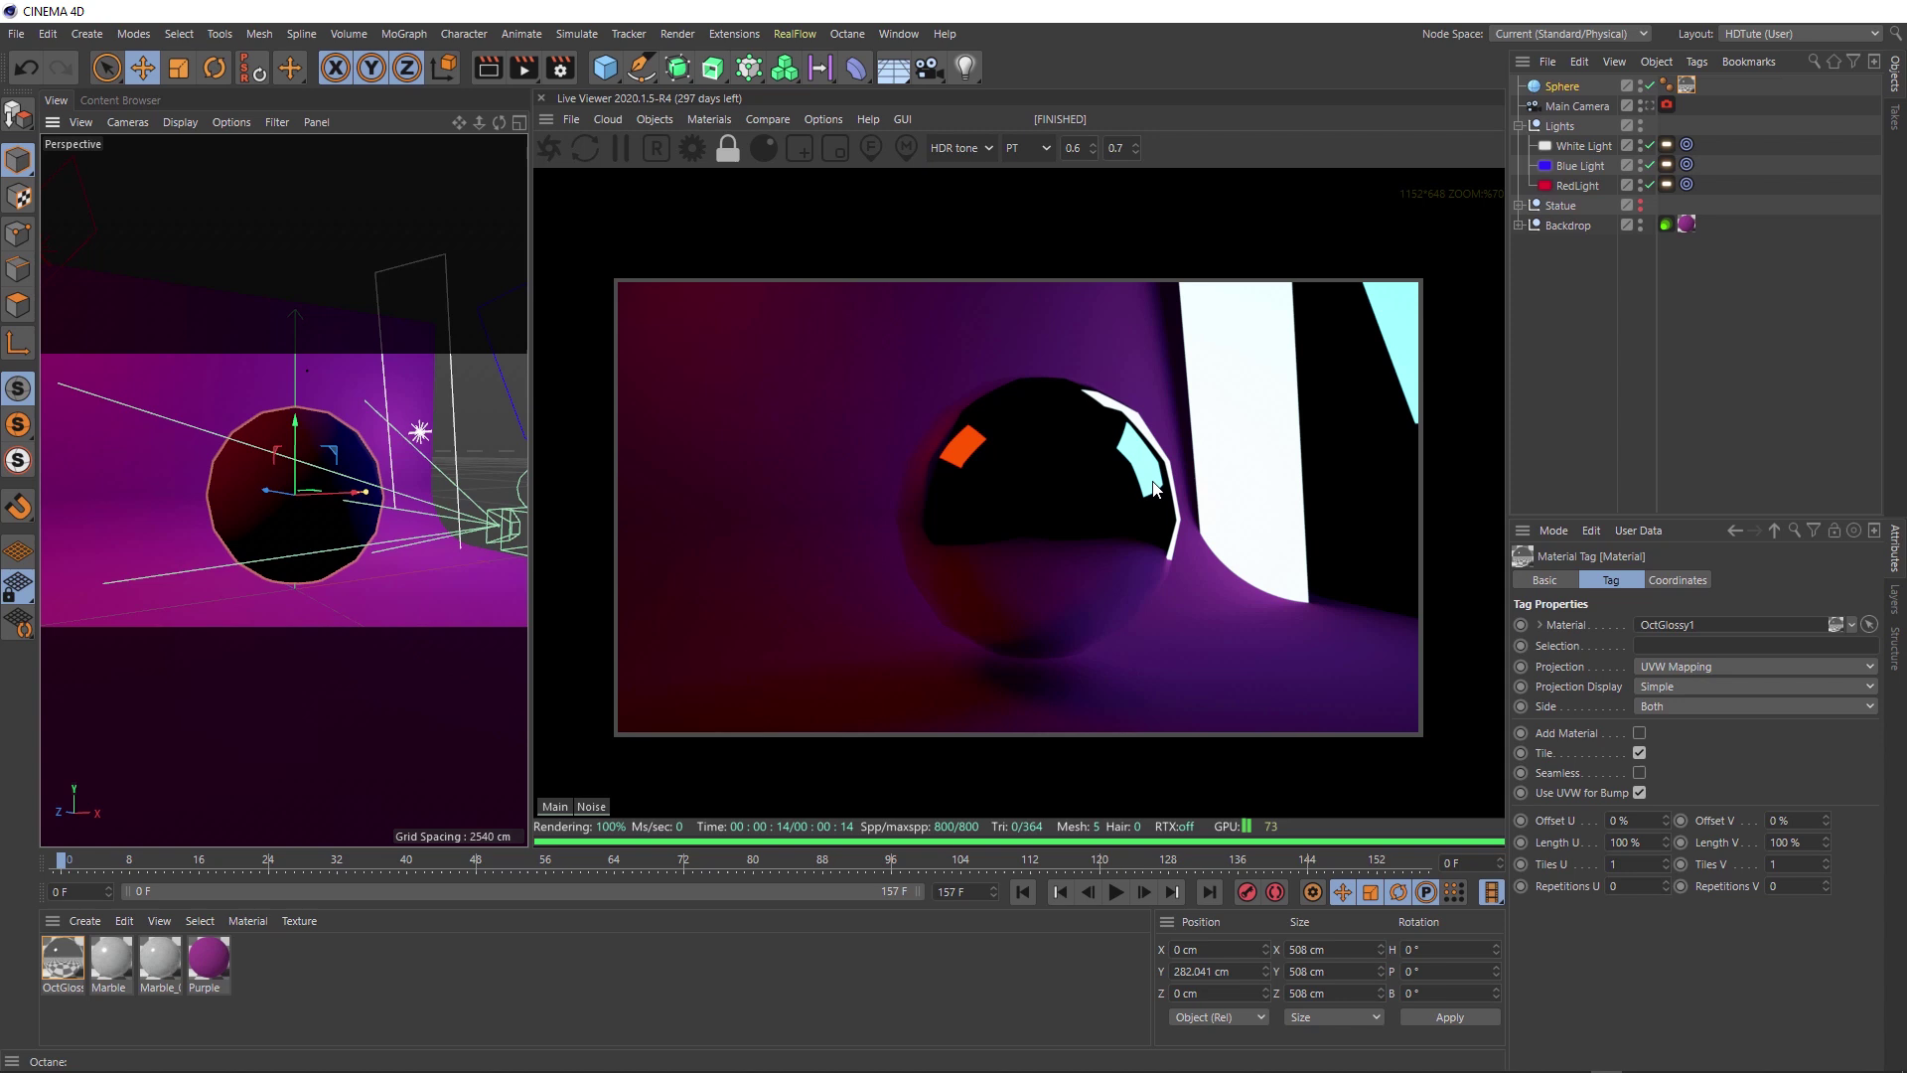
Set the Sphere's Segments to 60 in its Object properties
{"action": "left_click", "coordinate": [1561, 86]}
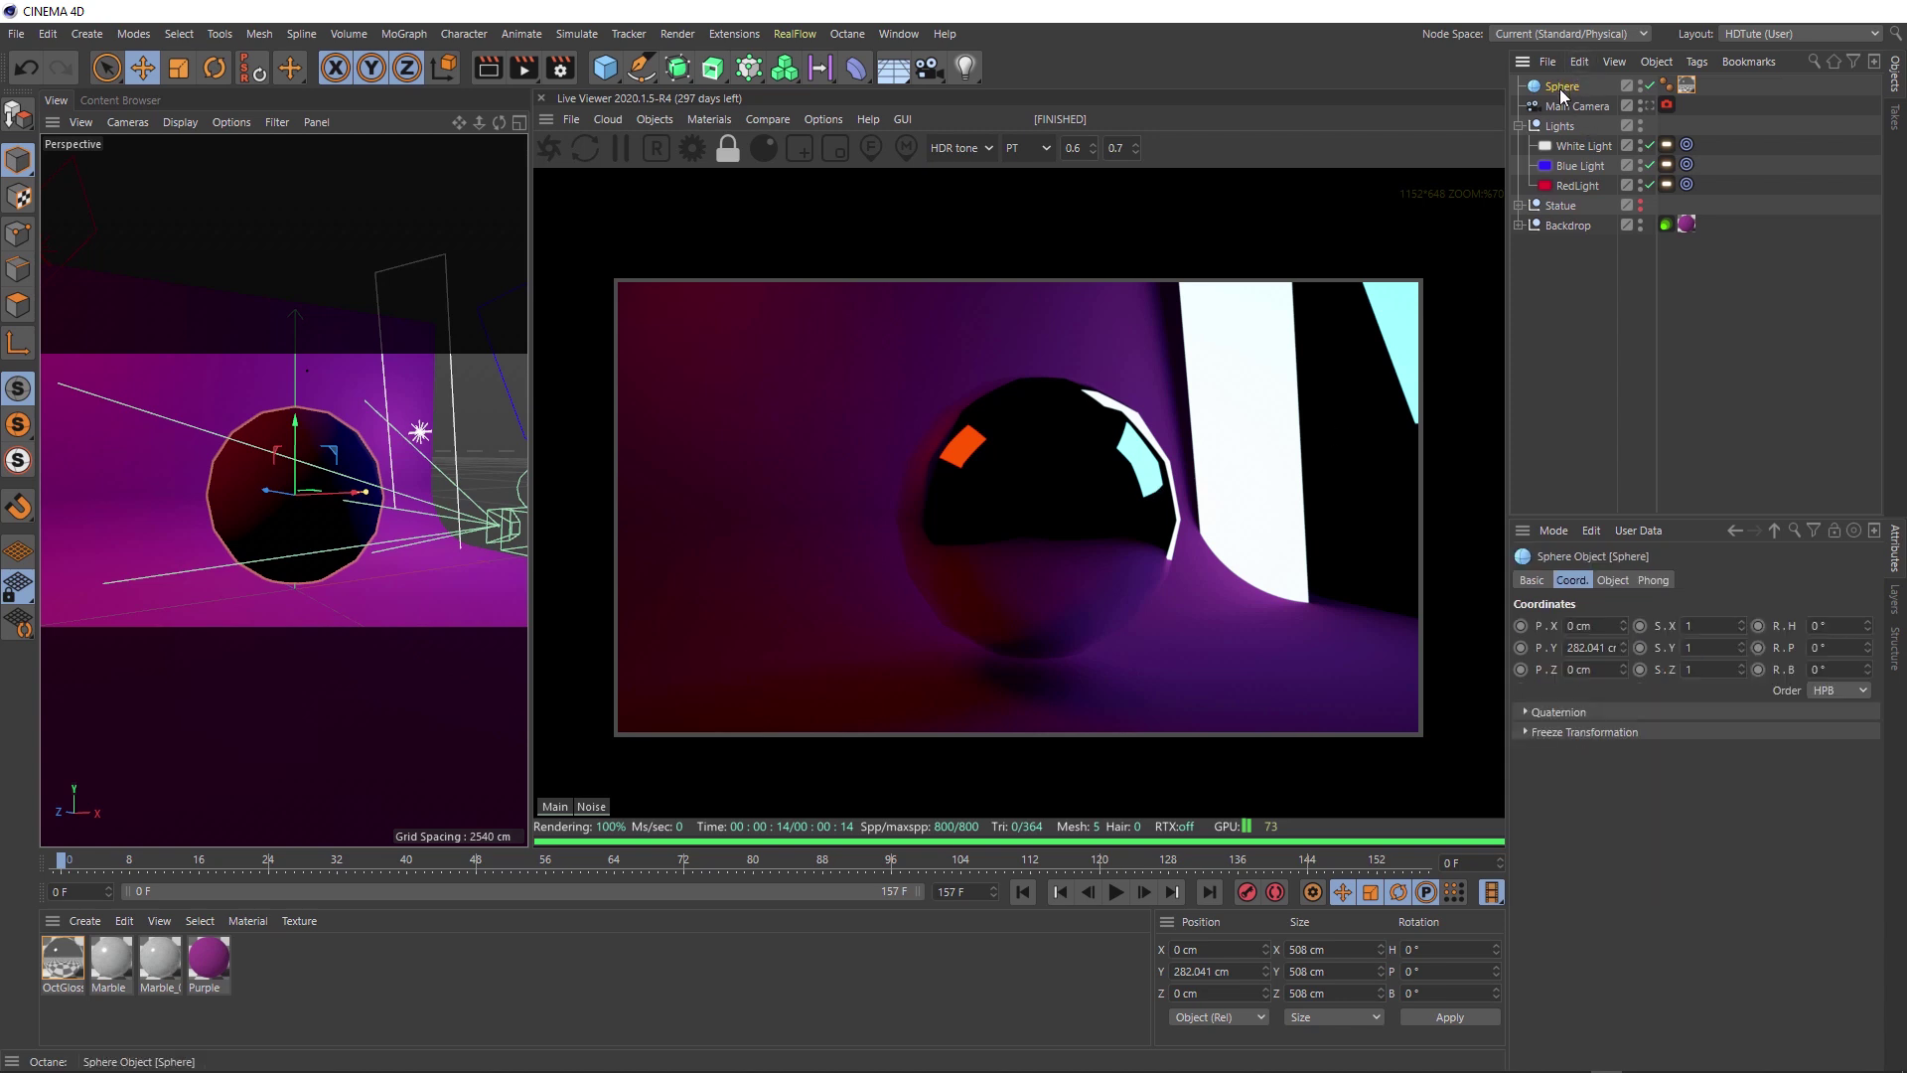
{"action": "left_click", "coordinate": [1613, 581]}
{"action": "double_click", "coordinate": [1610, 649]}
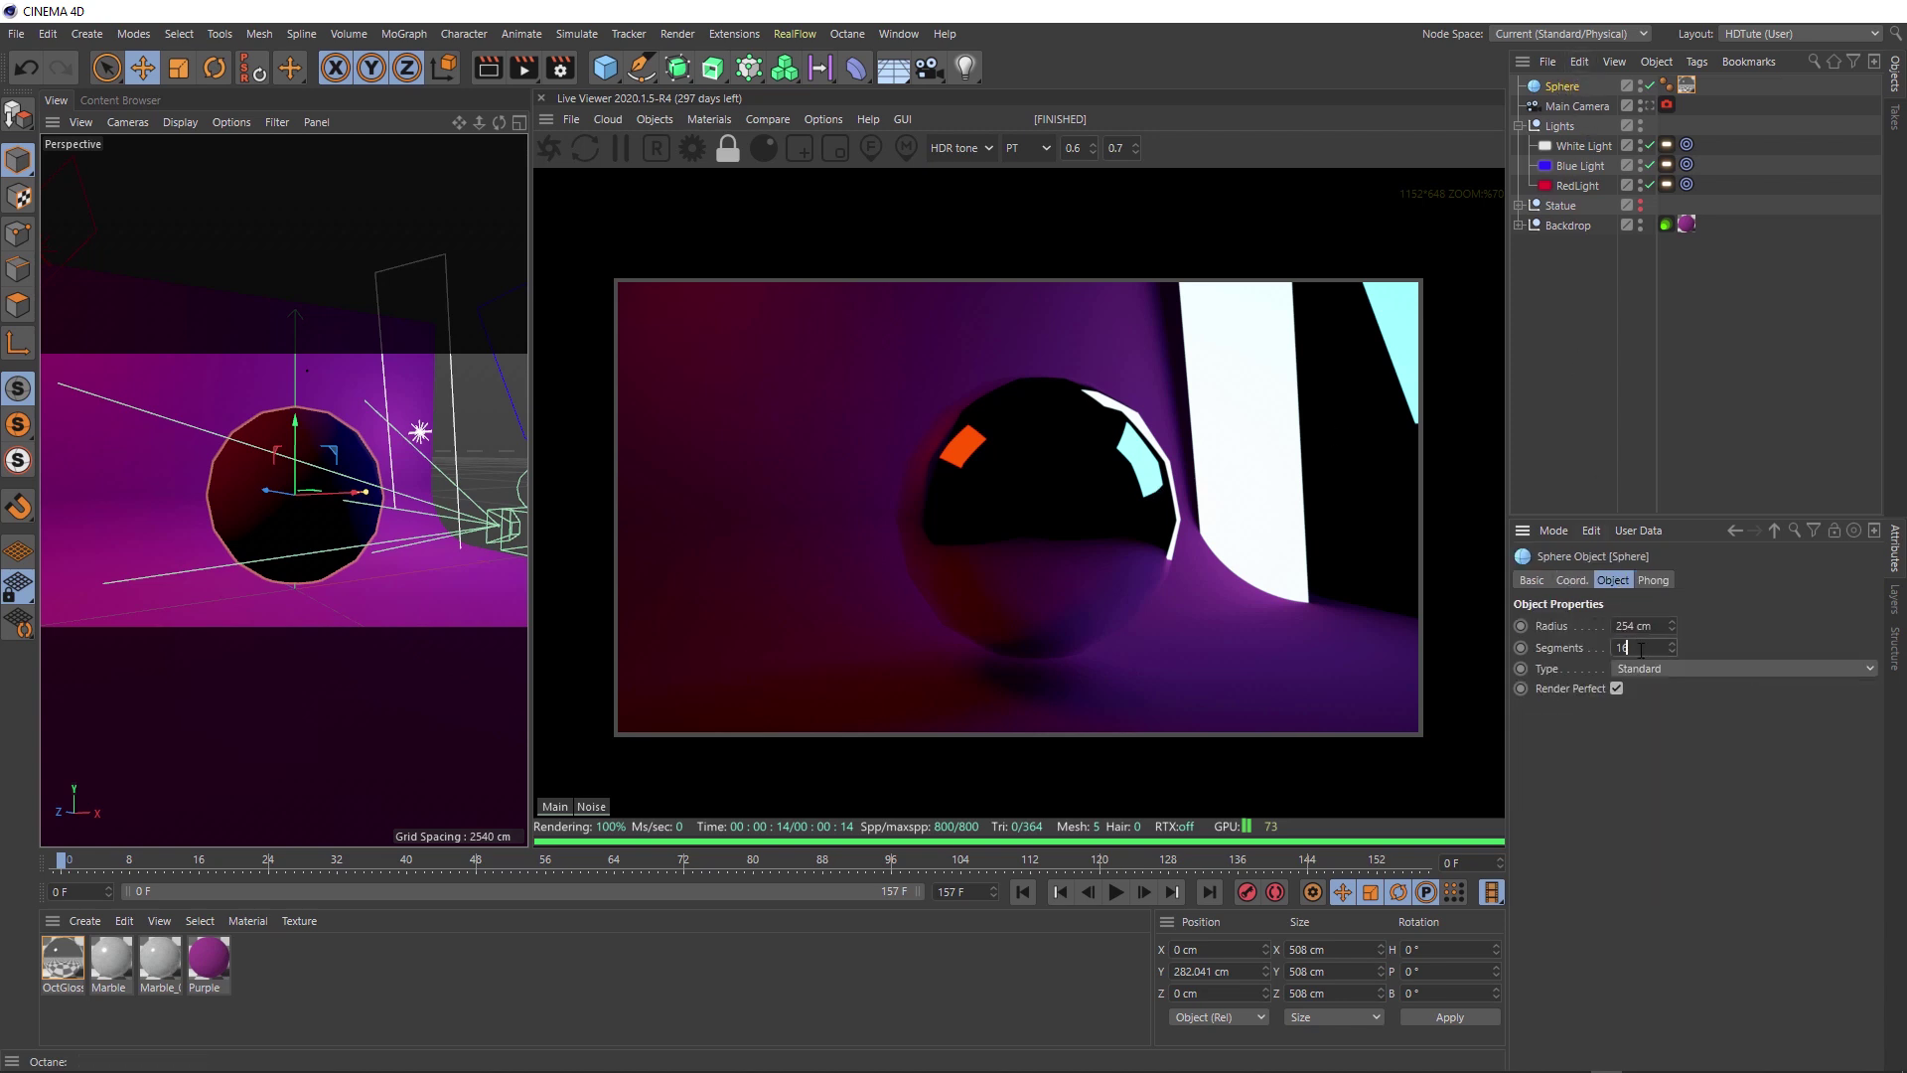
{"action": "type", "text": "60"}
{"action": "key", "text": "Return"}
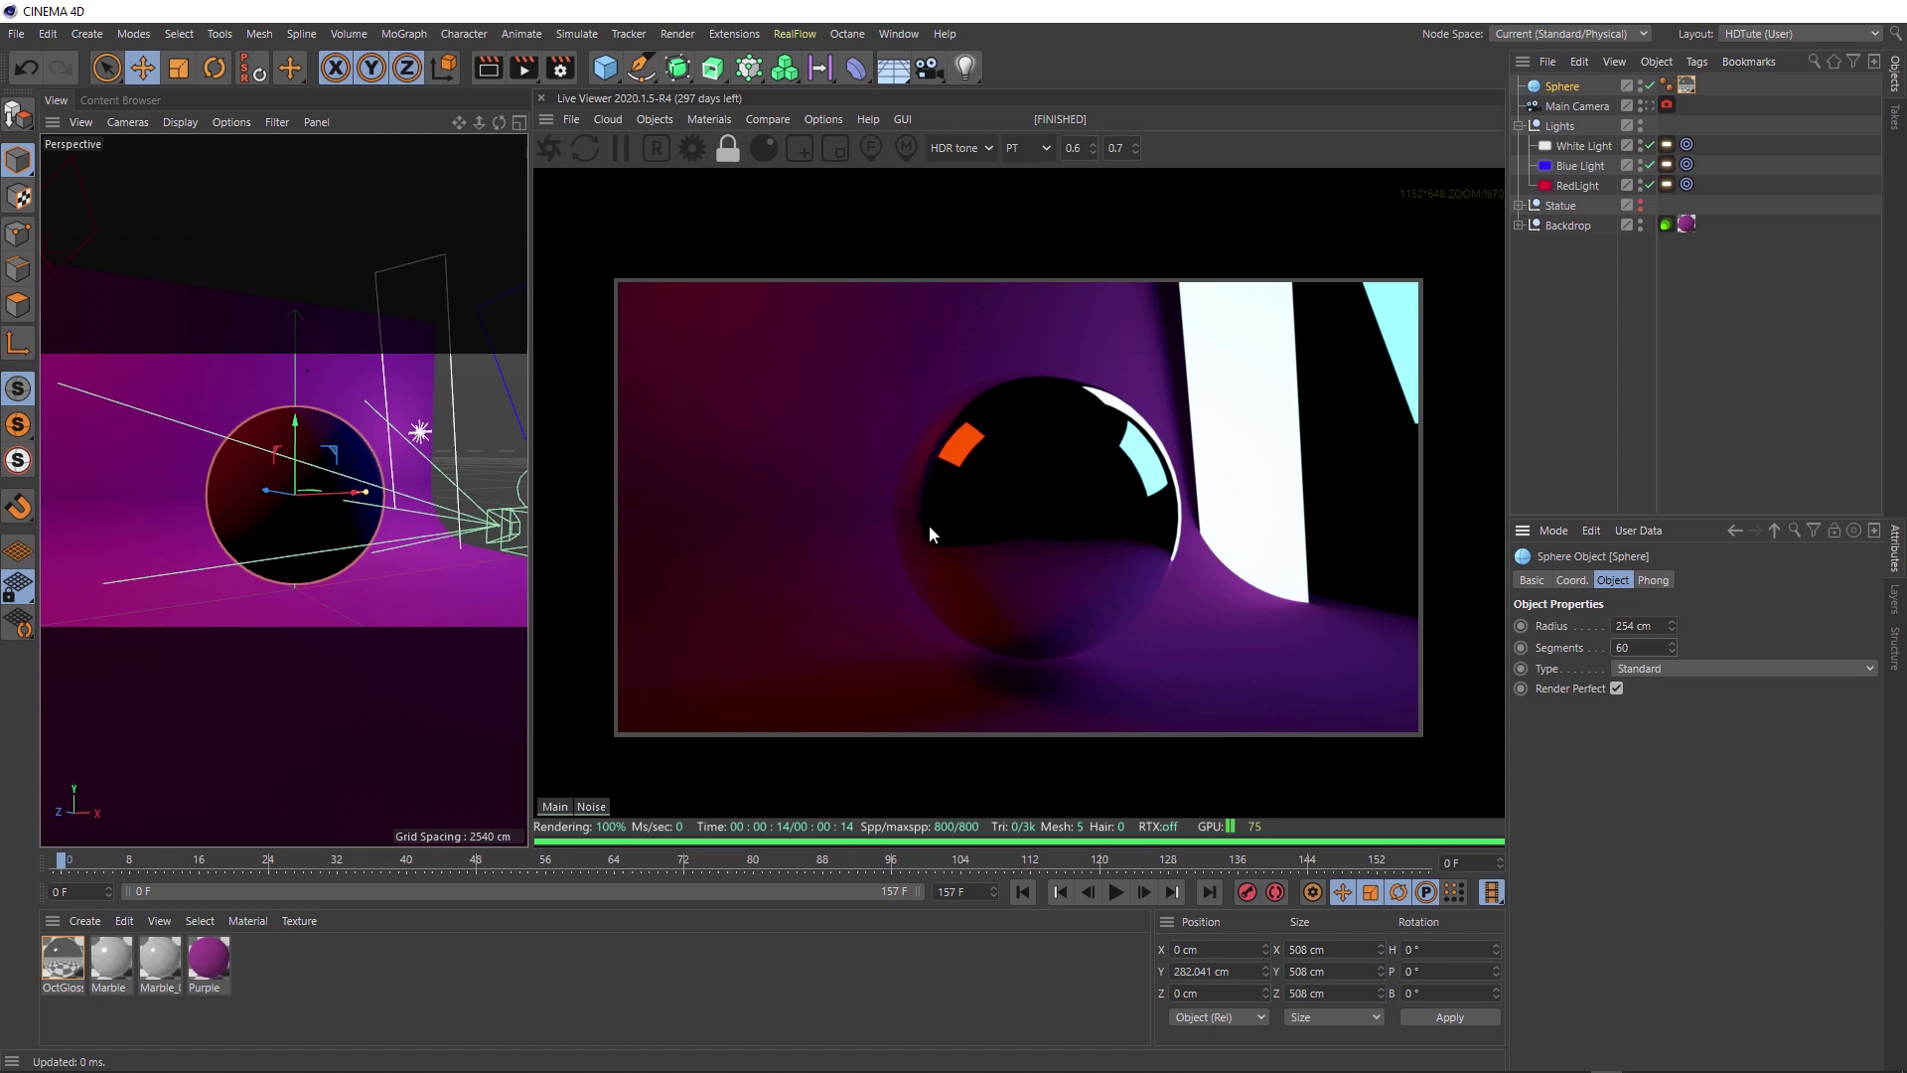
{"action": "mouse_move", "coordinate": [305, 471]}
{"action": "left_mouse_down", "text": "alt"}
{"action": "mouse_move", "coordinate": [451, 507]}
{"action": "mouse_move", "coordinate": [430, 496]}
{"action": "left_mouse_up", "text": "alt"}
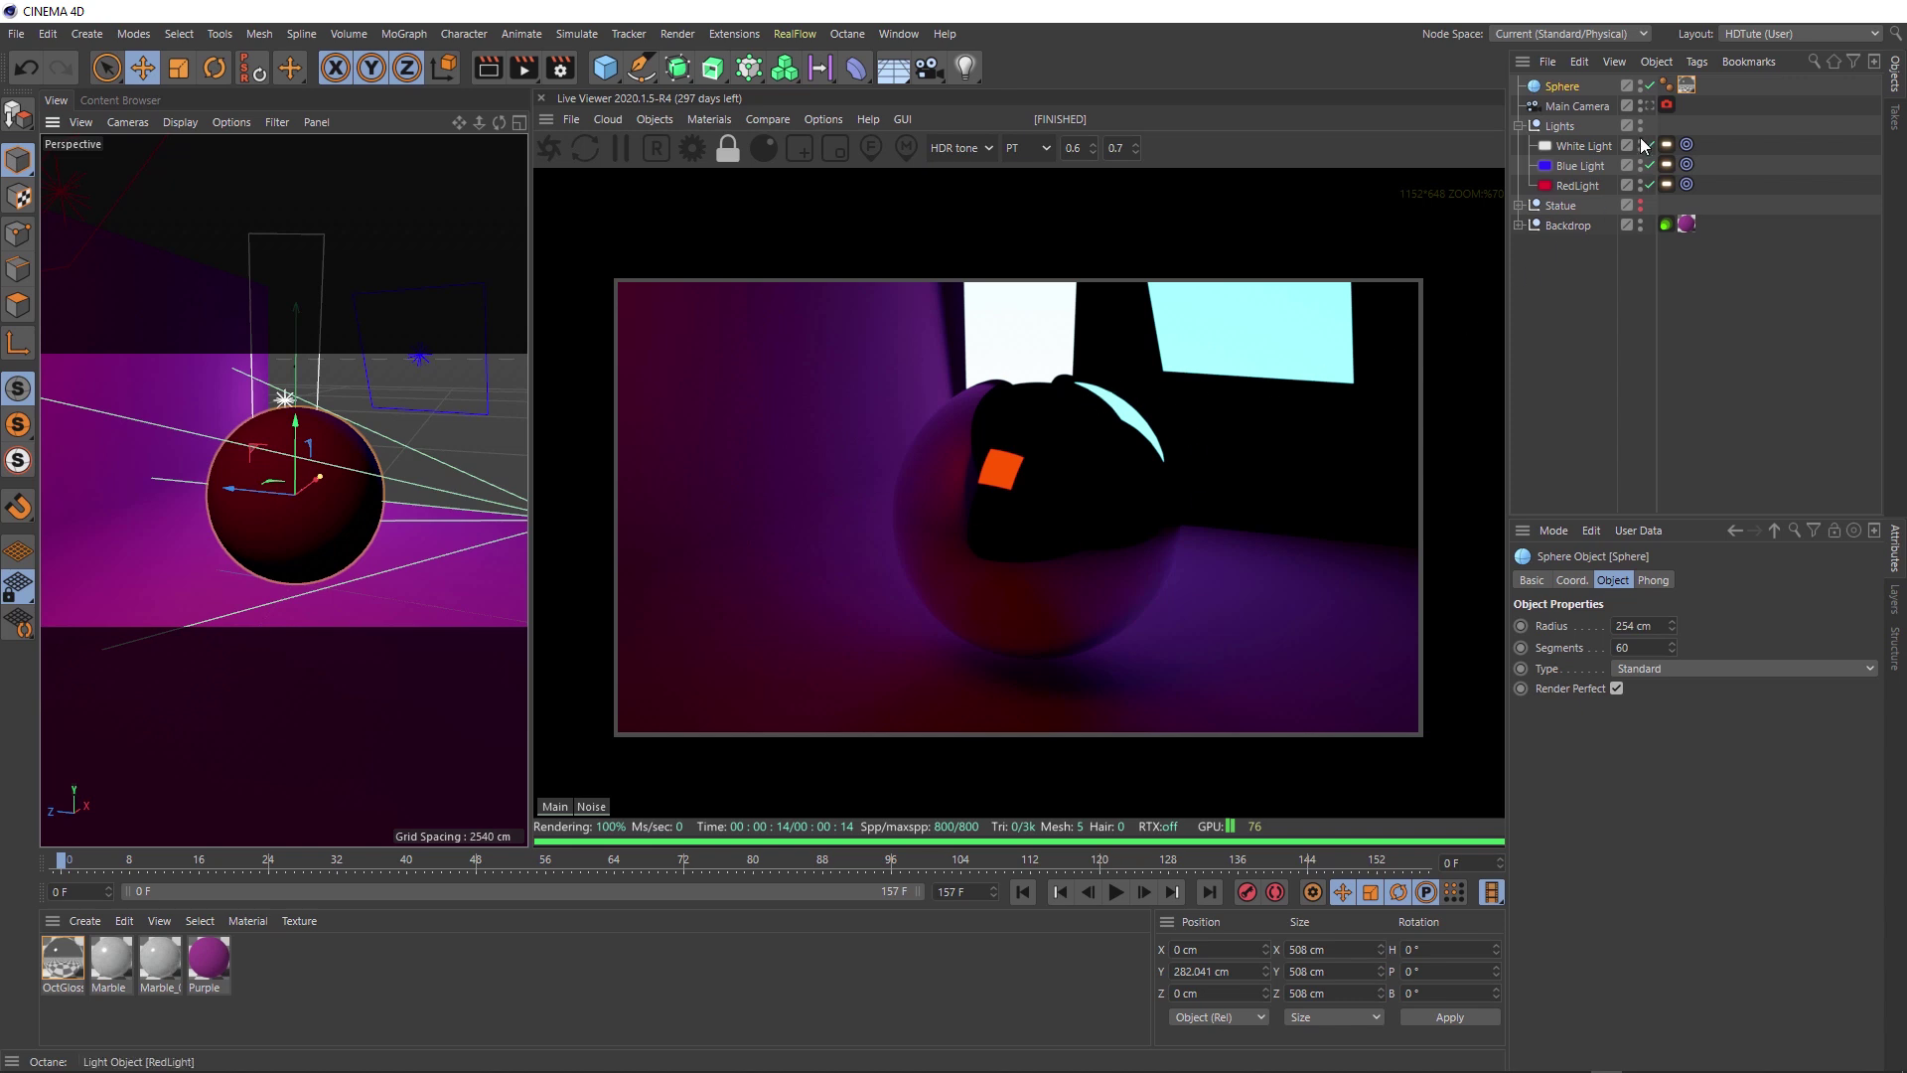
Disable the Sphere and add an Octane Camera from the Live Viewer Objects menu
{"action": "left_click", "coordinate": [1654, 84]}
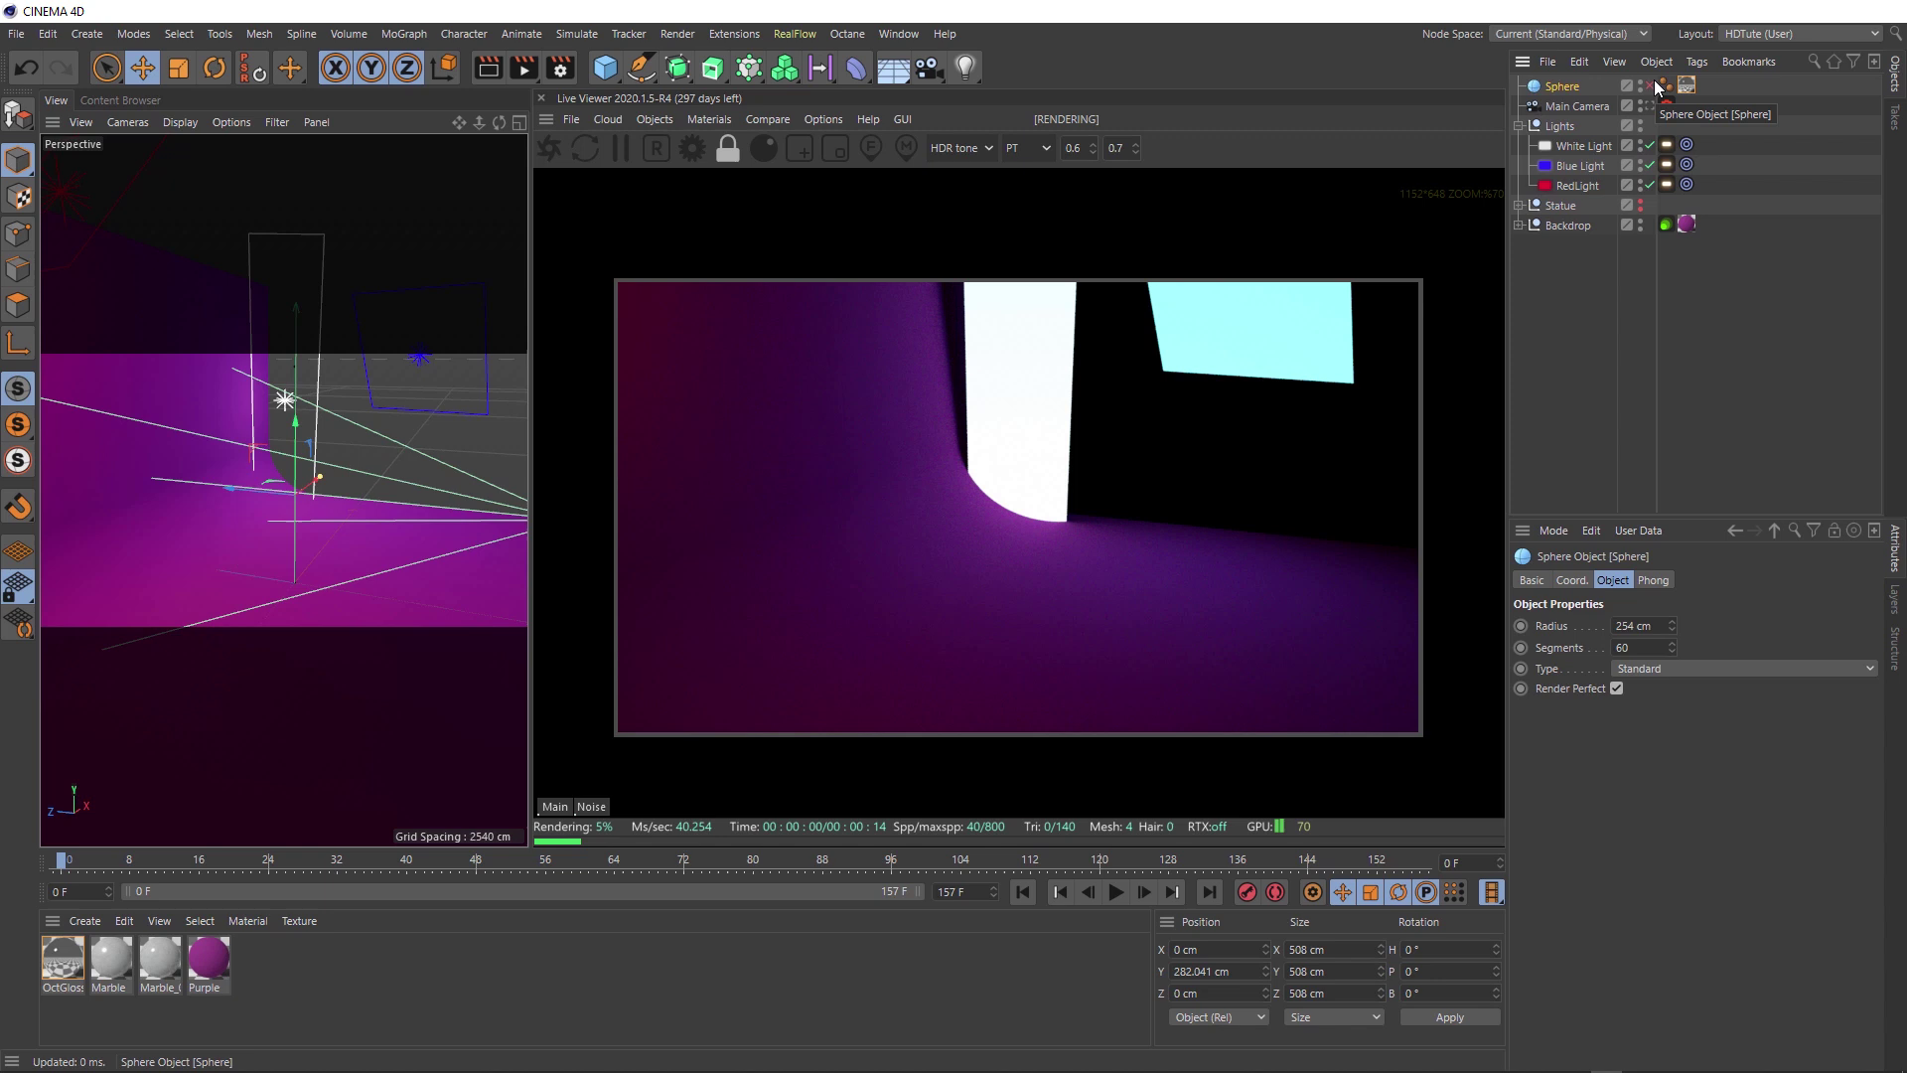
{"action": "left_click", "coordinate": [654, 119]}
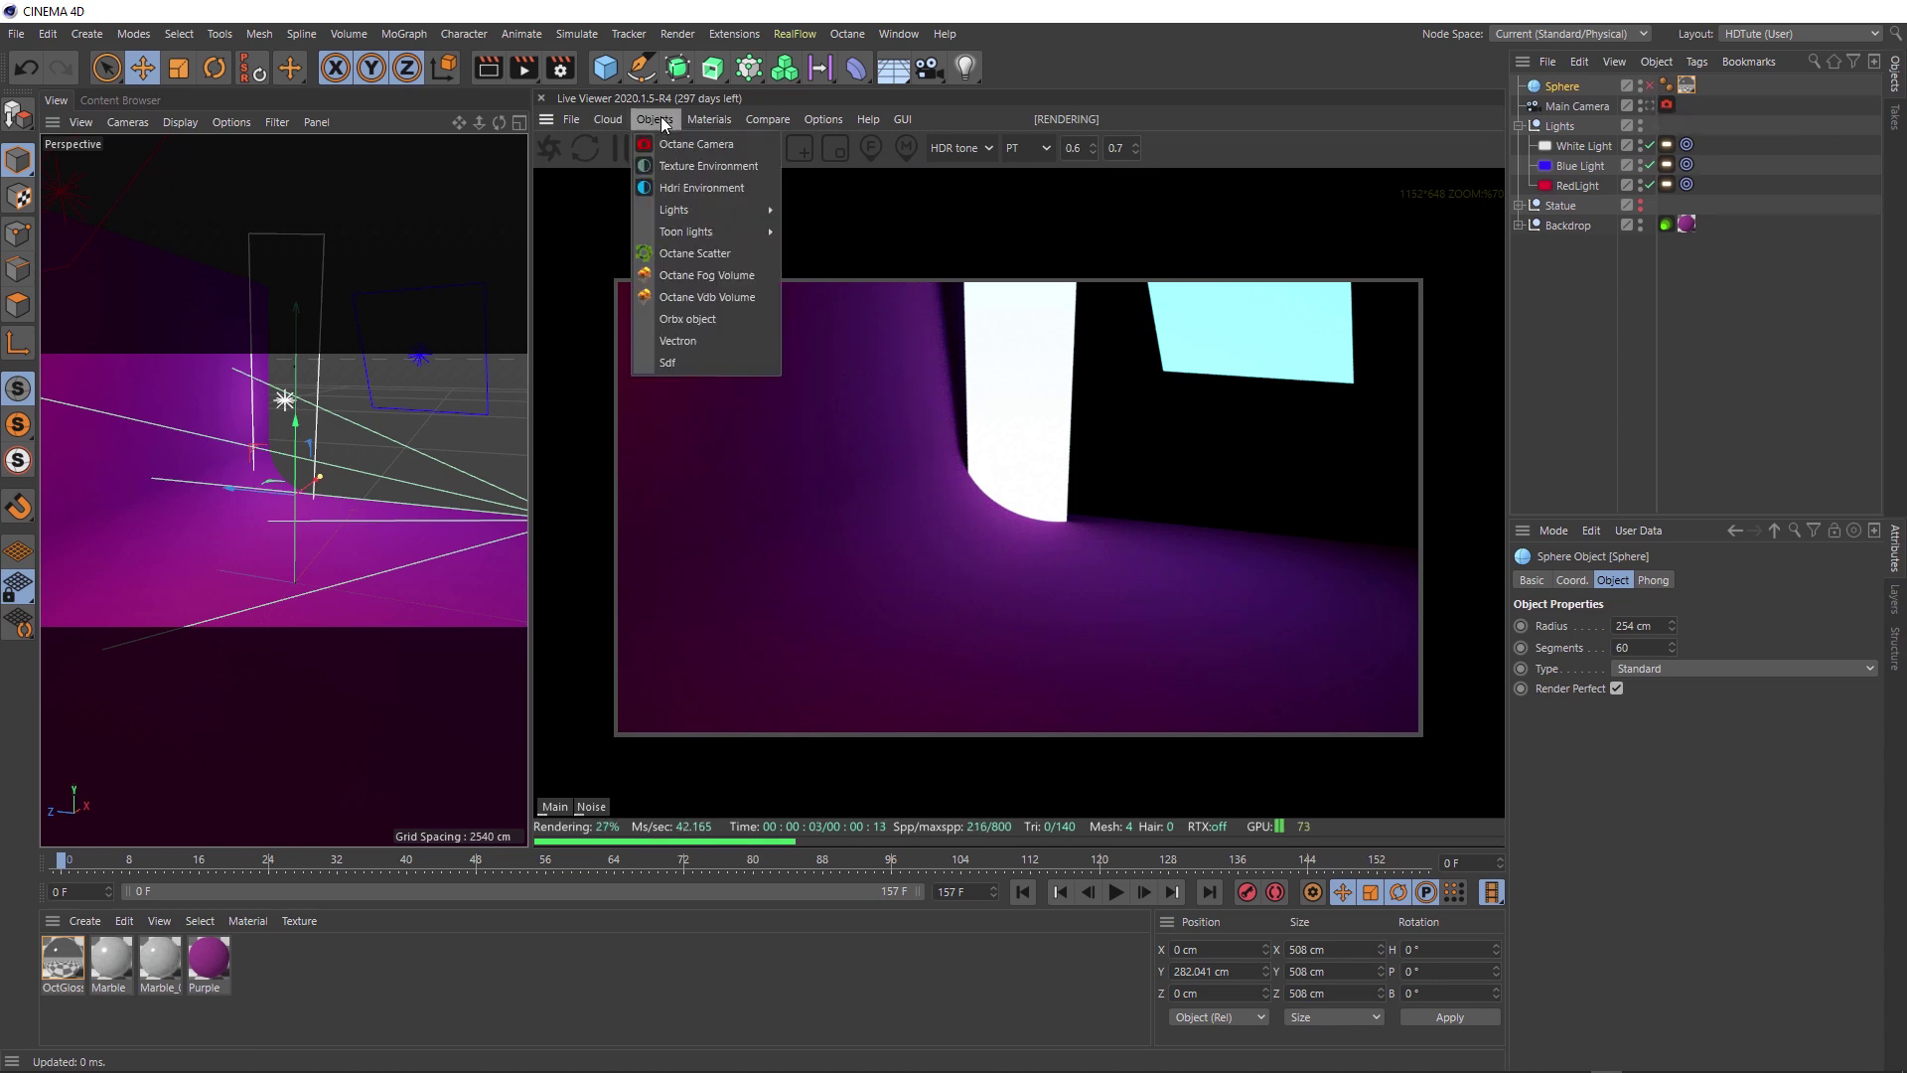
{"action": "left_click", "coordinate": [711, 147]}
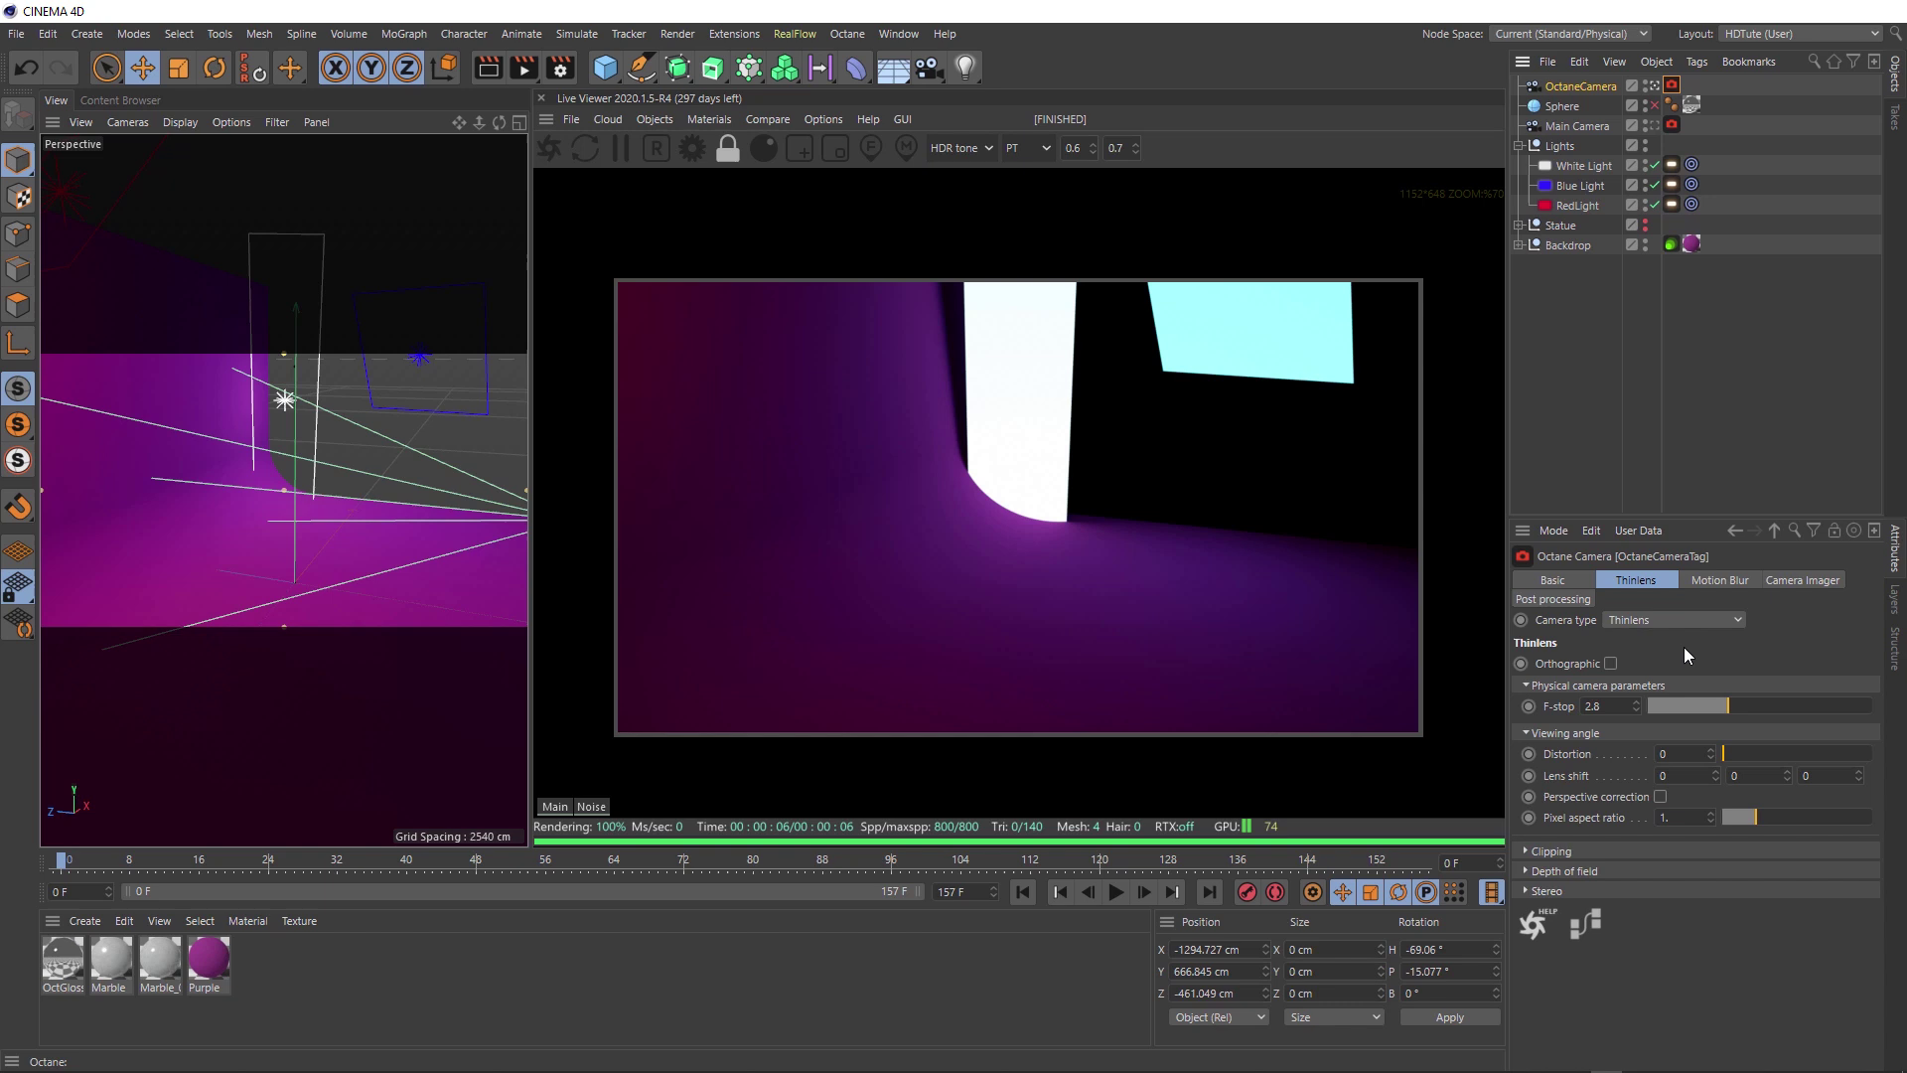
Set the OctaneCameraTag camera type to Panoramic and orbit to view the backdrop curve
{"action": "left_click", "coordinate": [1739, 621]}
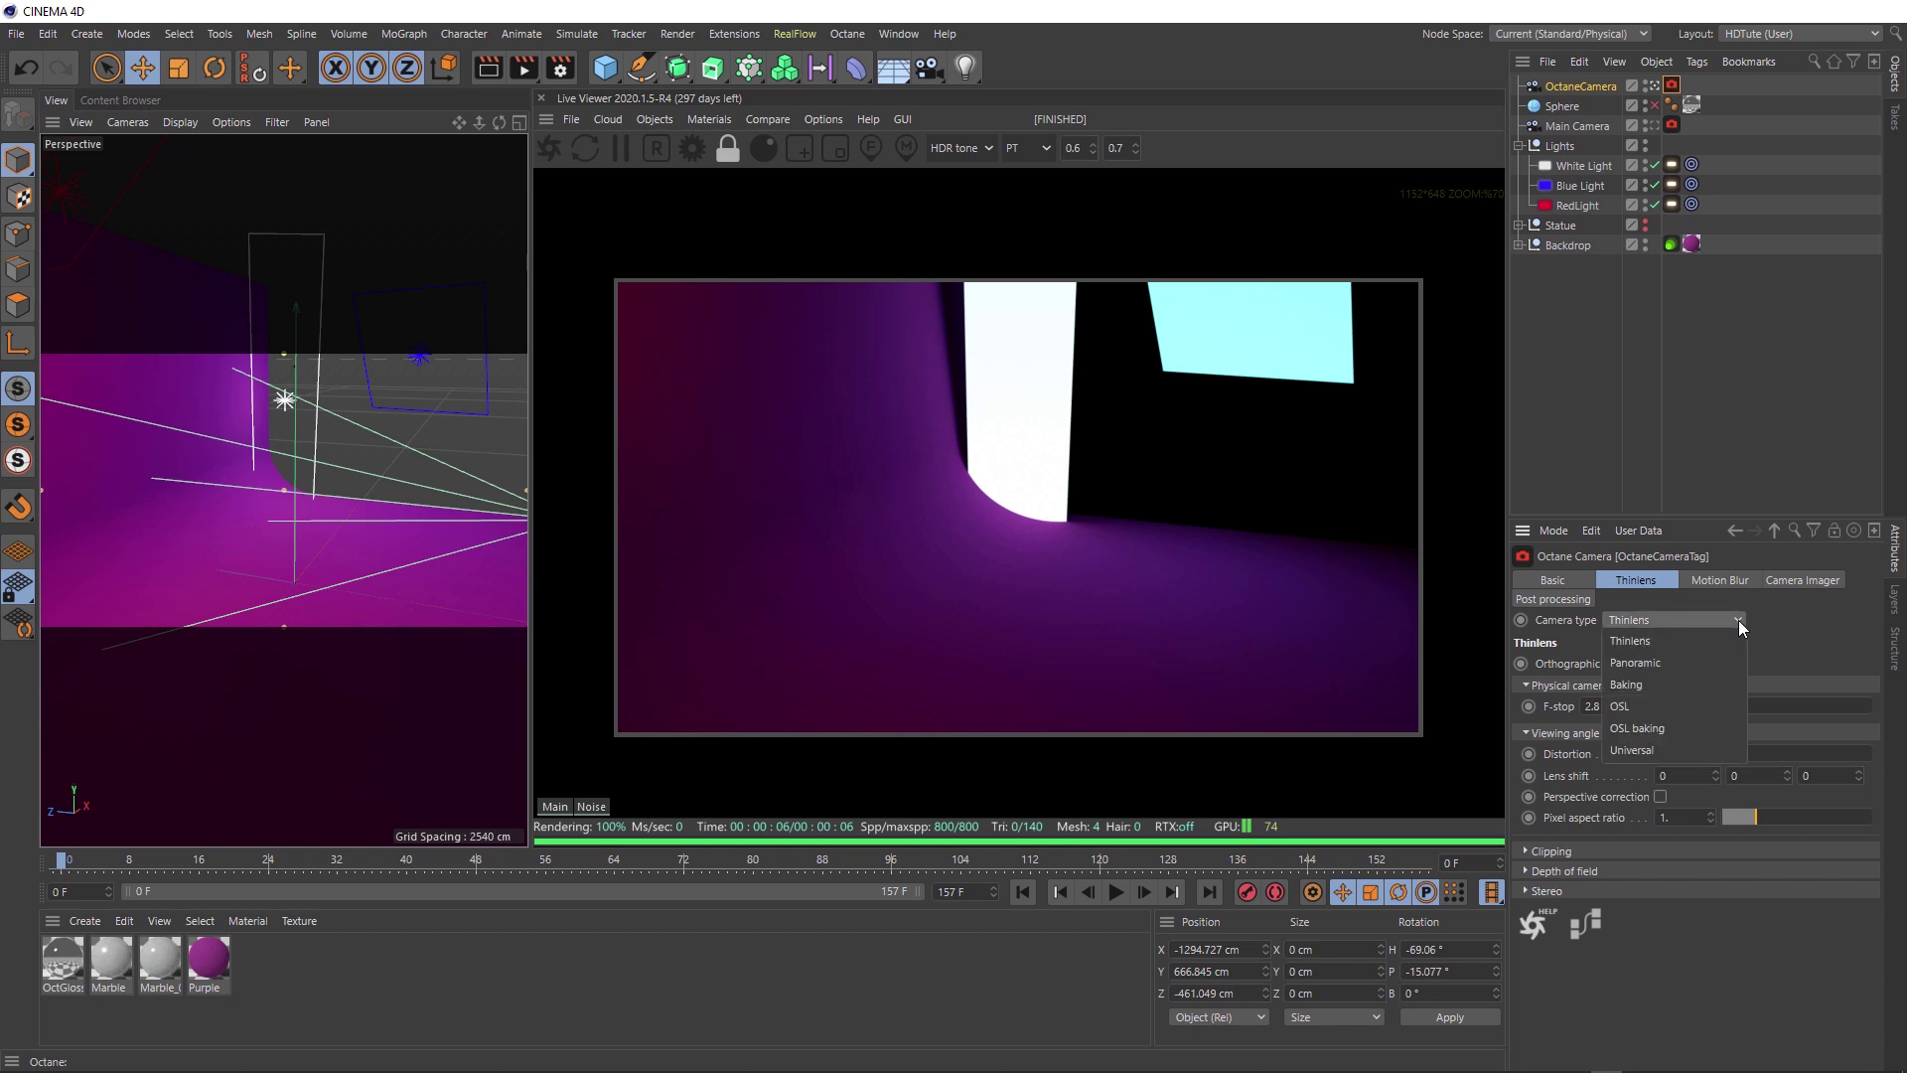
{"action": "left_click", "coordinate": [1672, 663]}
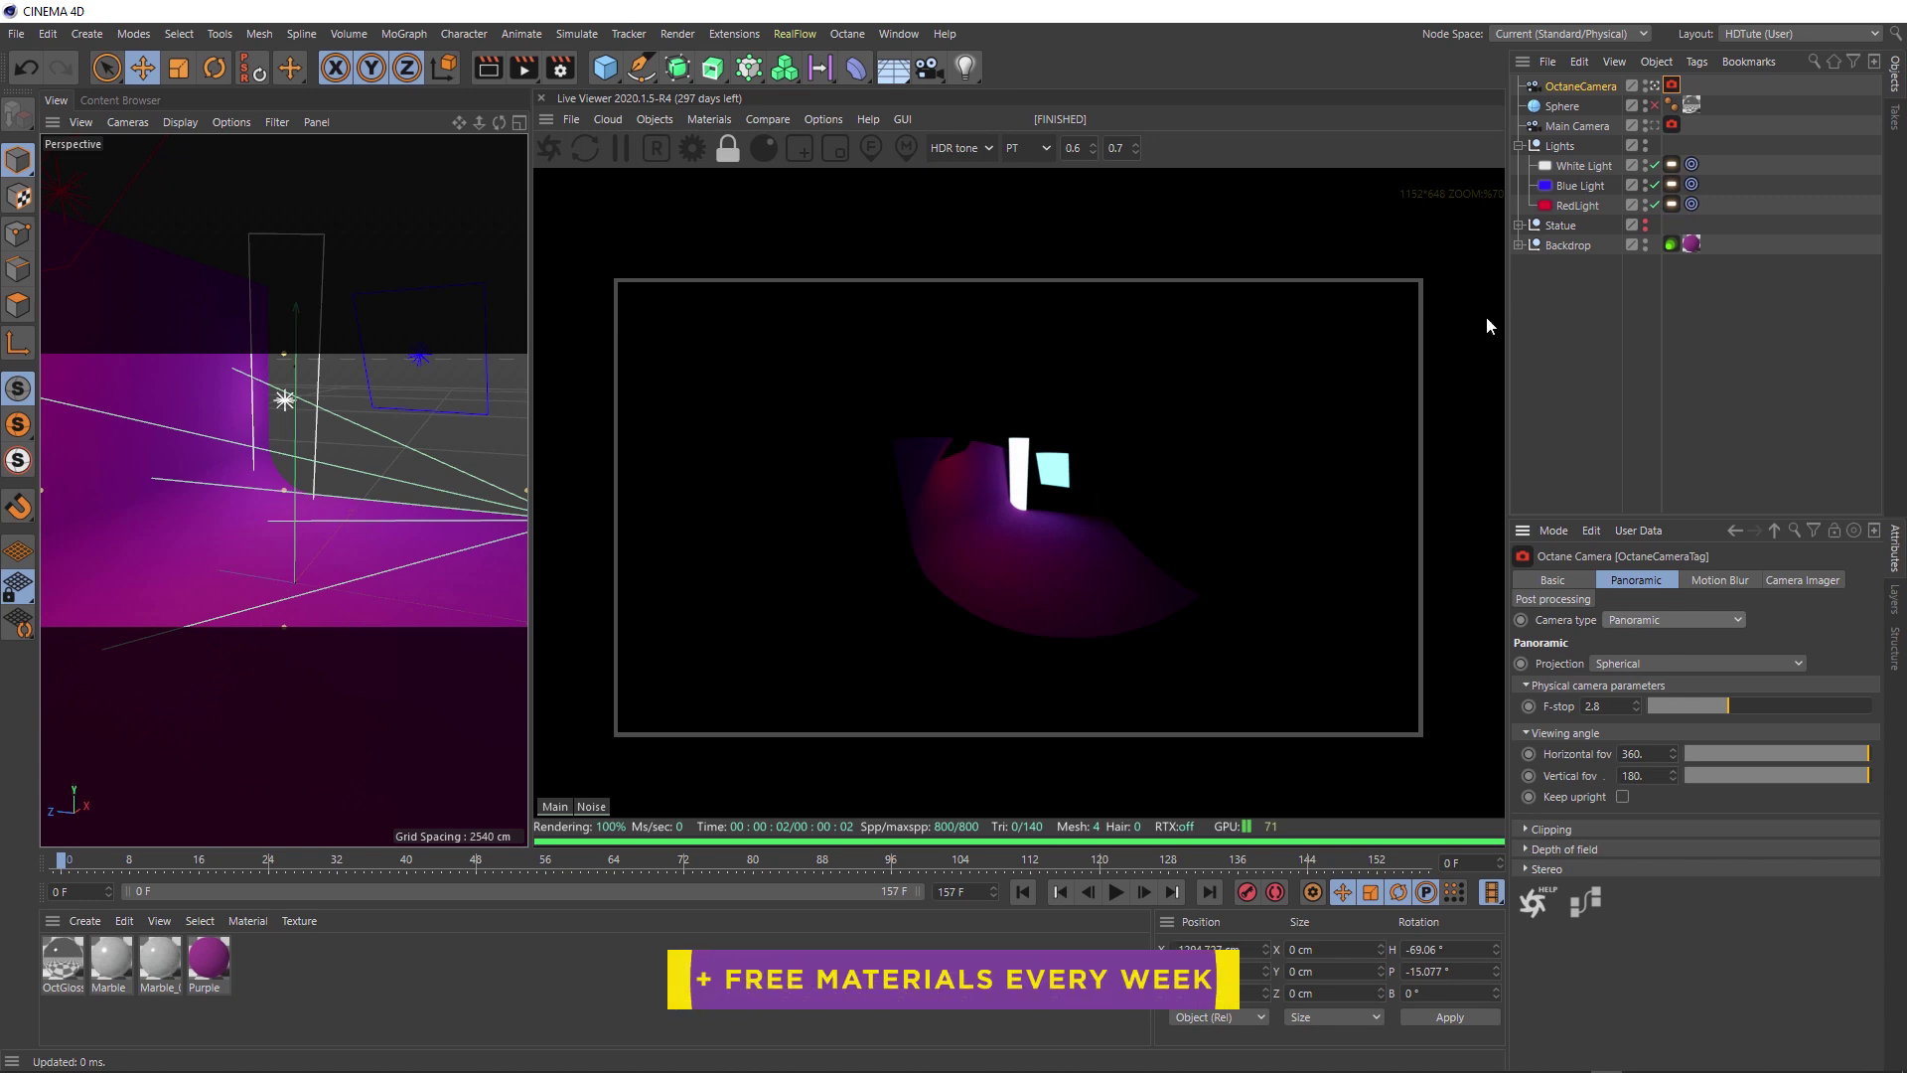
{"action": "left_click", "coordinate": [244, 501]}
{"action": "left_click_drag", "start_coordinate": [244, 501], "coordinate": [184, 534], "text": "alt"}
{"action": "left_click_drag", "start_coordinate": [345, 465], "coordinate": [217, 473], "text": "alt"}
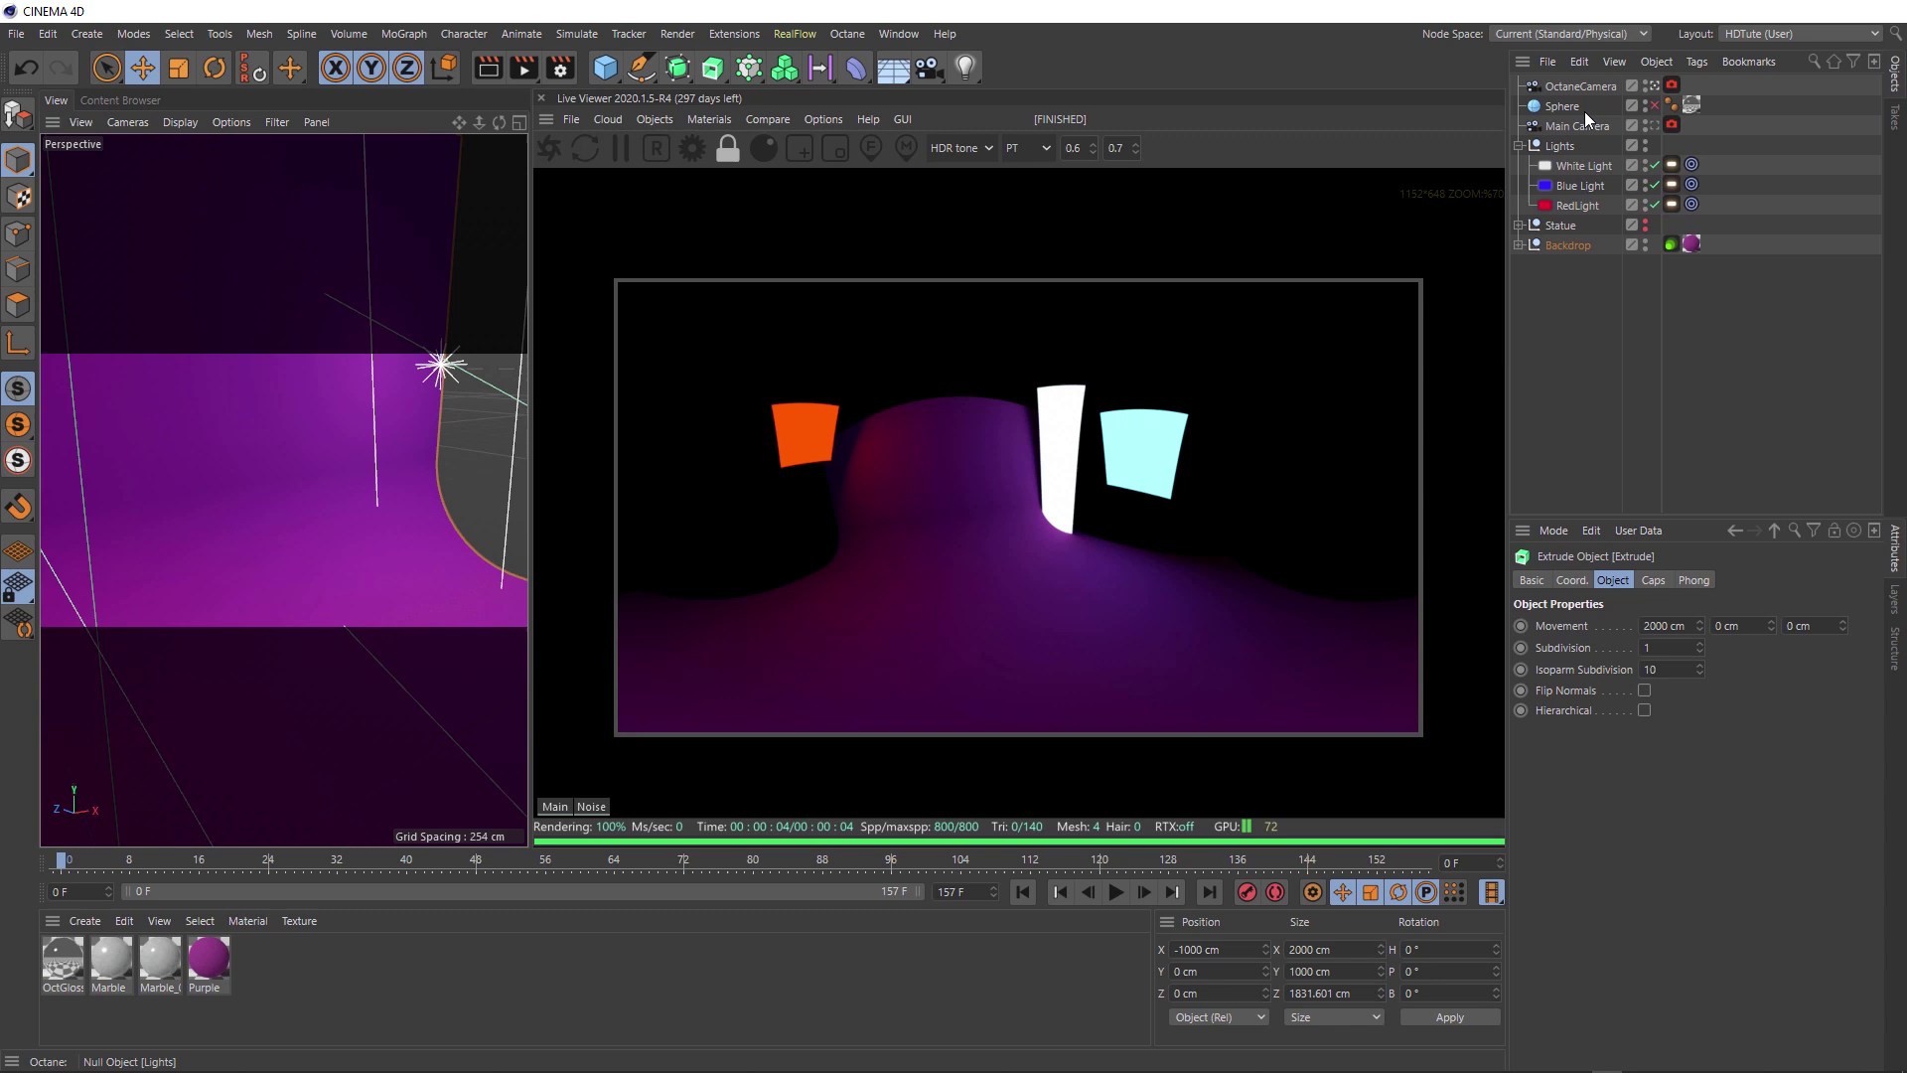
Reset the Octane camera's position and rotation to zero via Reset PSR
{"action": "left_click", "coordinate": [1555, 85]}
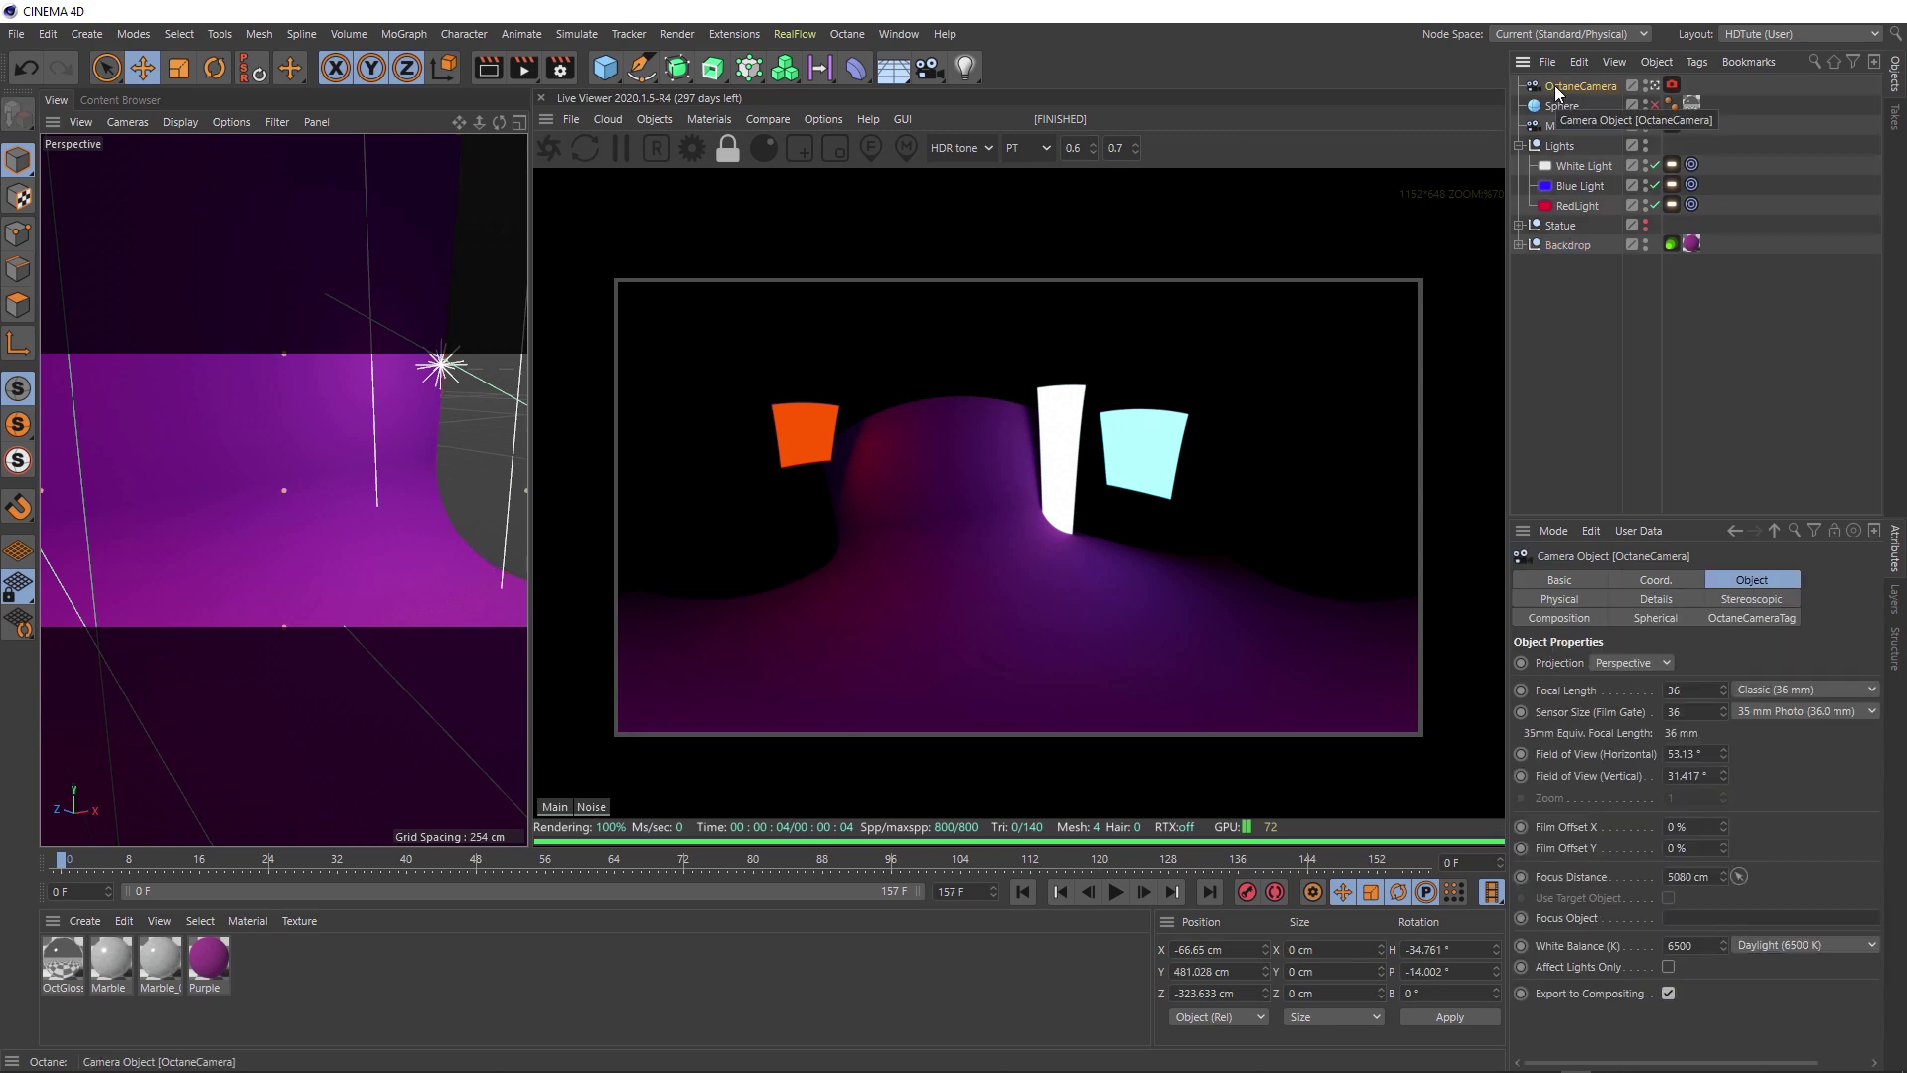
{"action": "left_click", "coordinate": [1670, 578]}
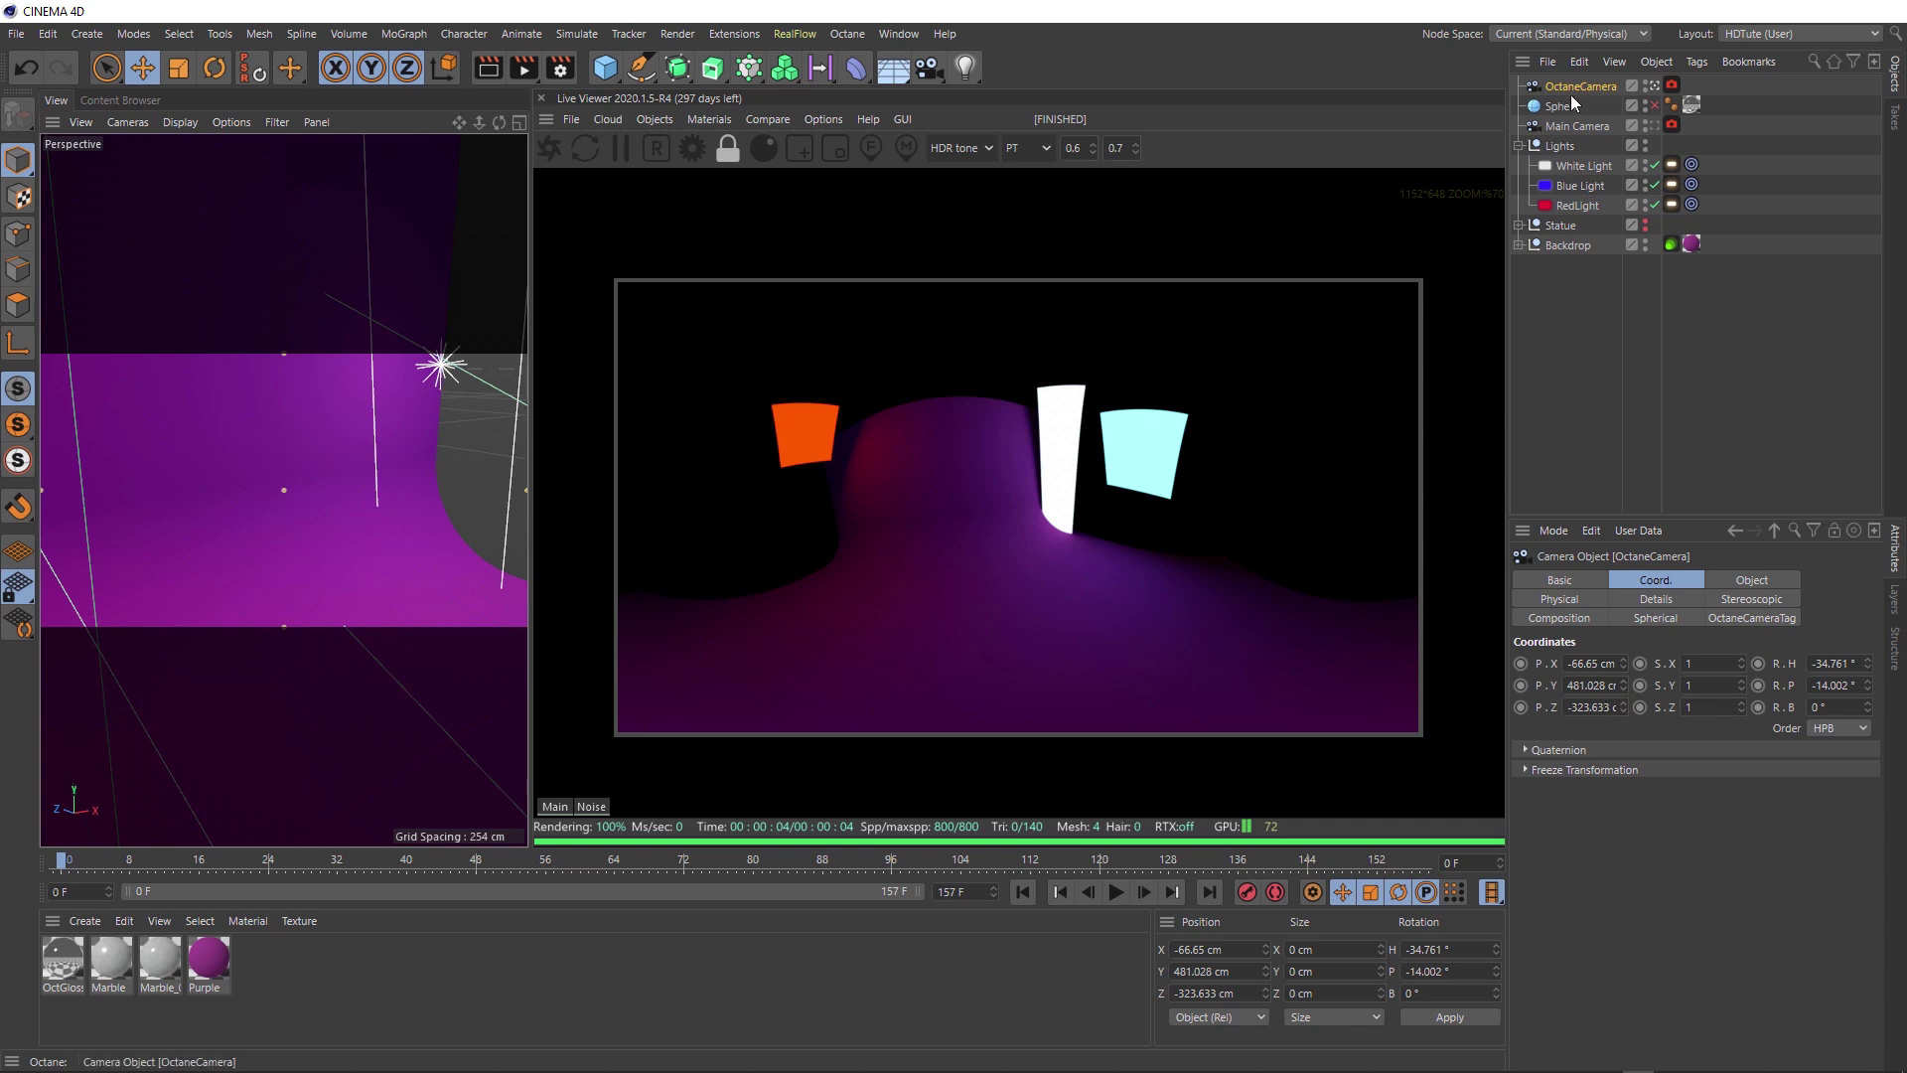
{"action": "left_click", "coordinate": [258, 77]}
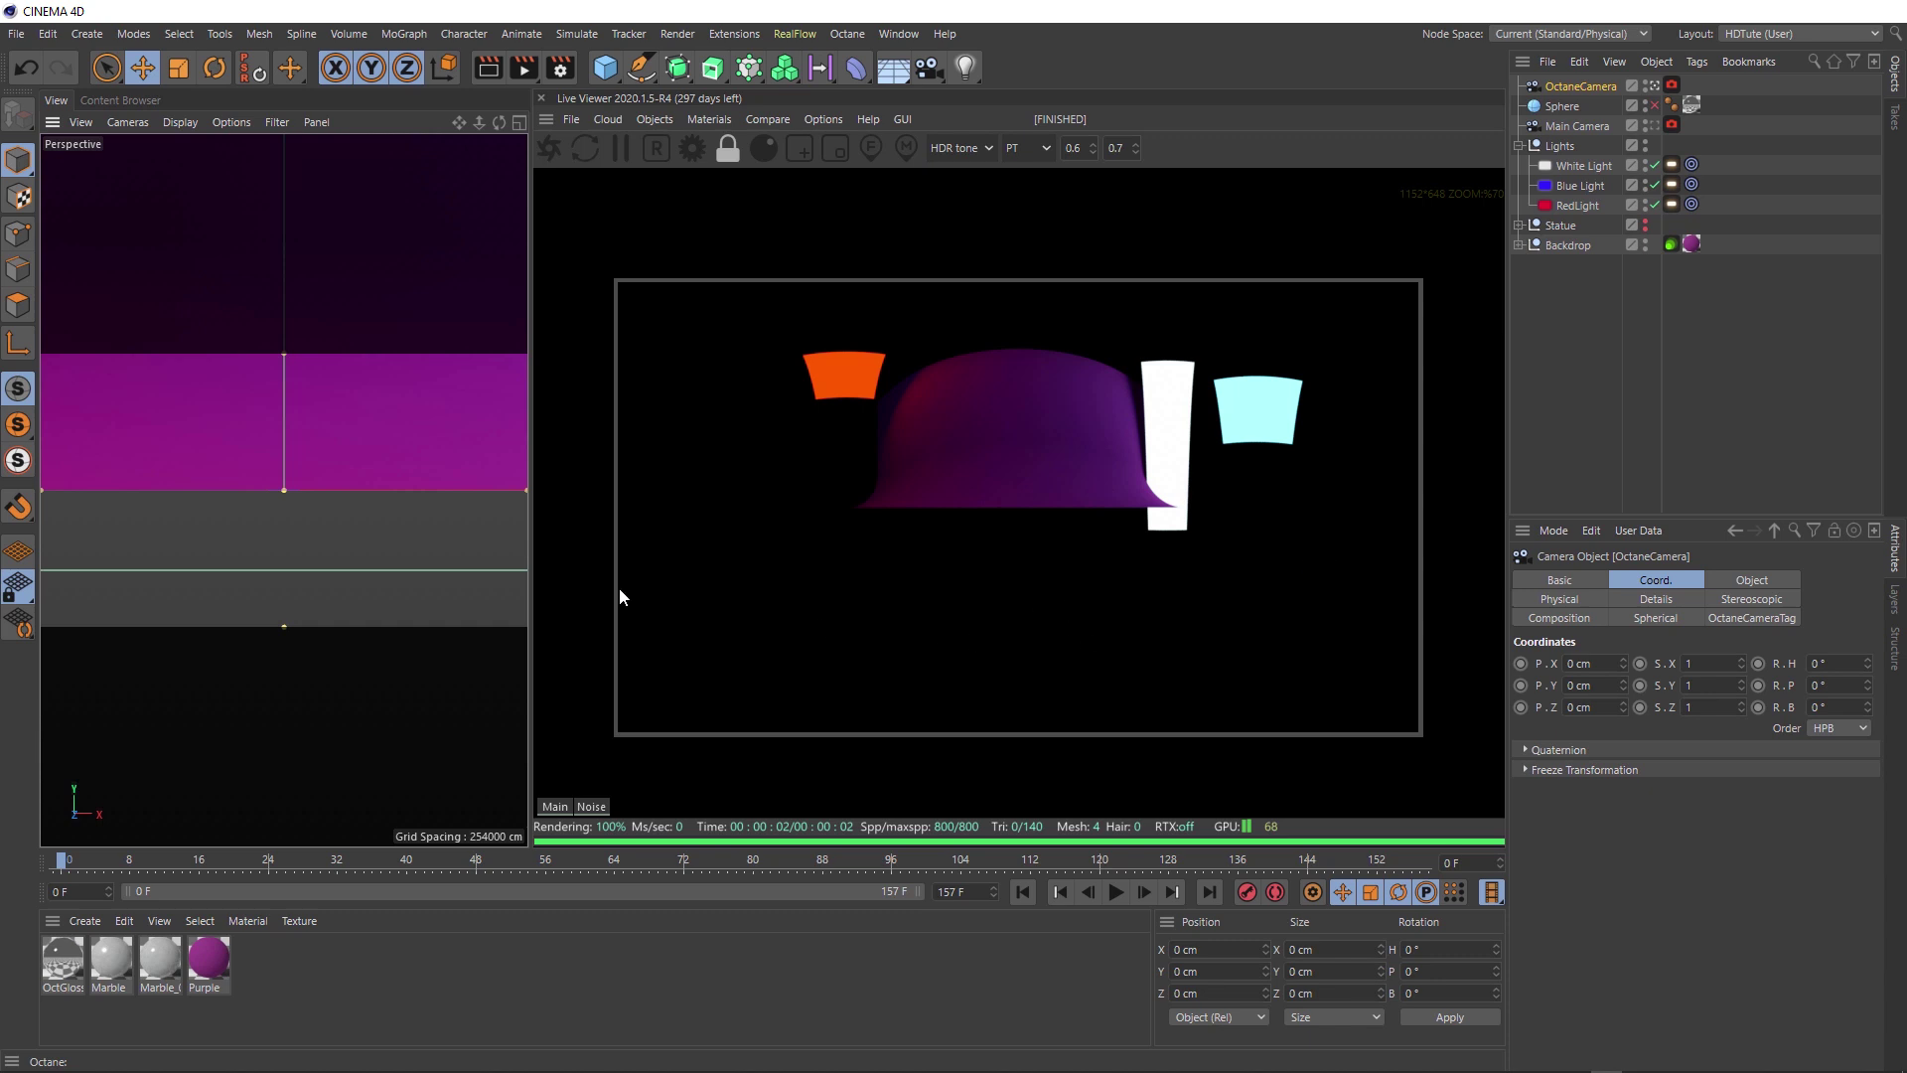
{"action": "middle_click", "coordinate": [279, 482]}
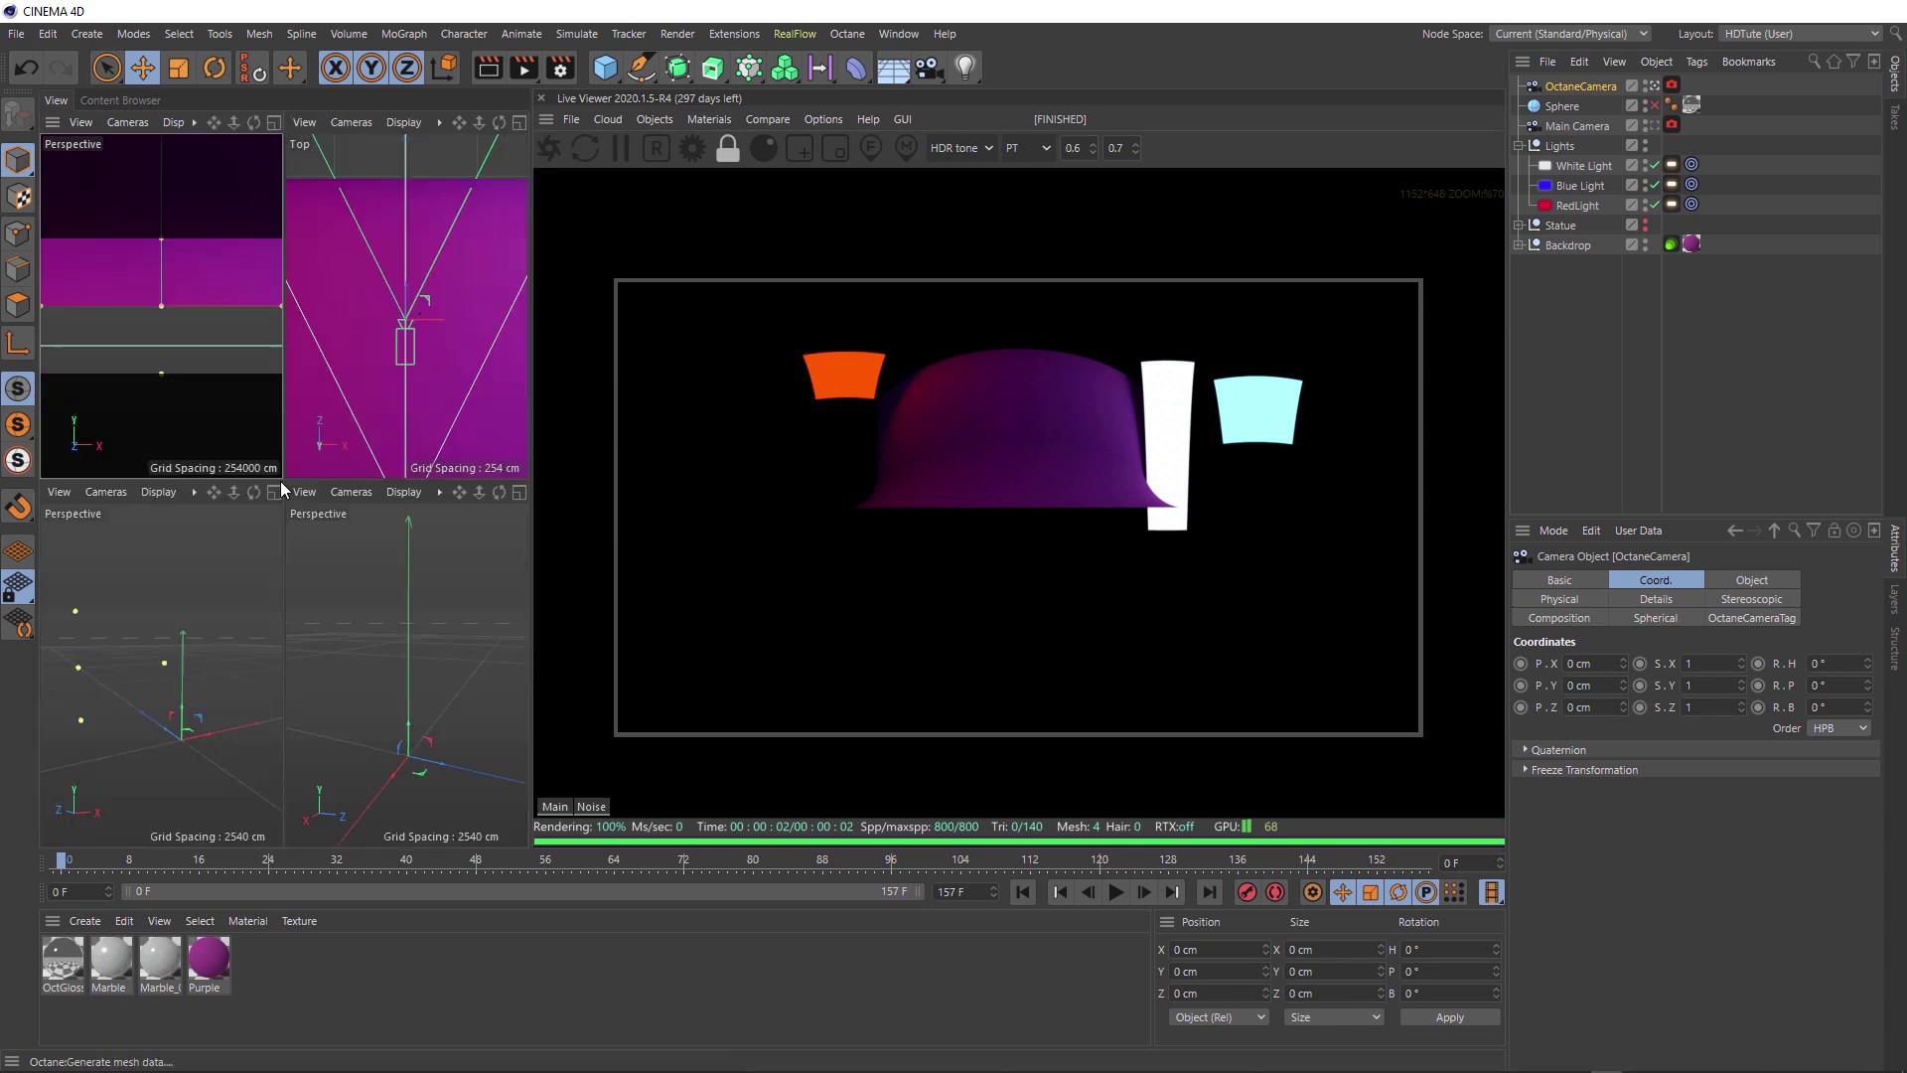
{"action": "middle_click", "coordinate": [167, 675]}
{"action": "left_click_drag", "start_coordinate": [167, 674], "coordinate": [88, 626], "text": "alt"}
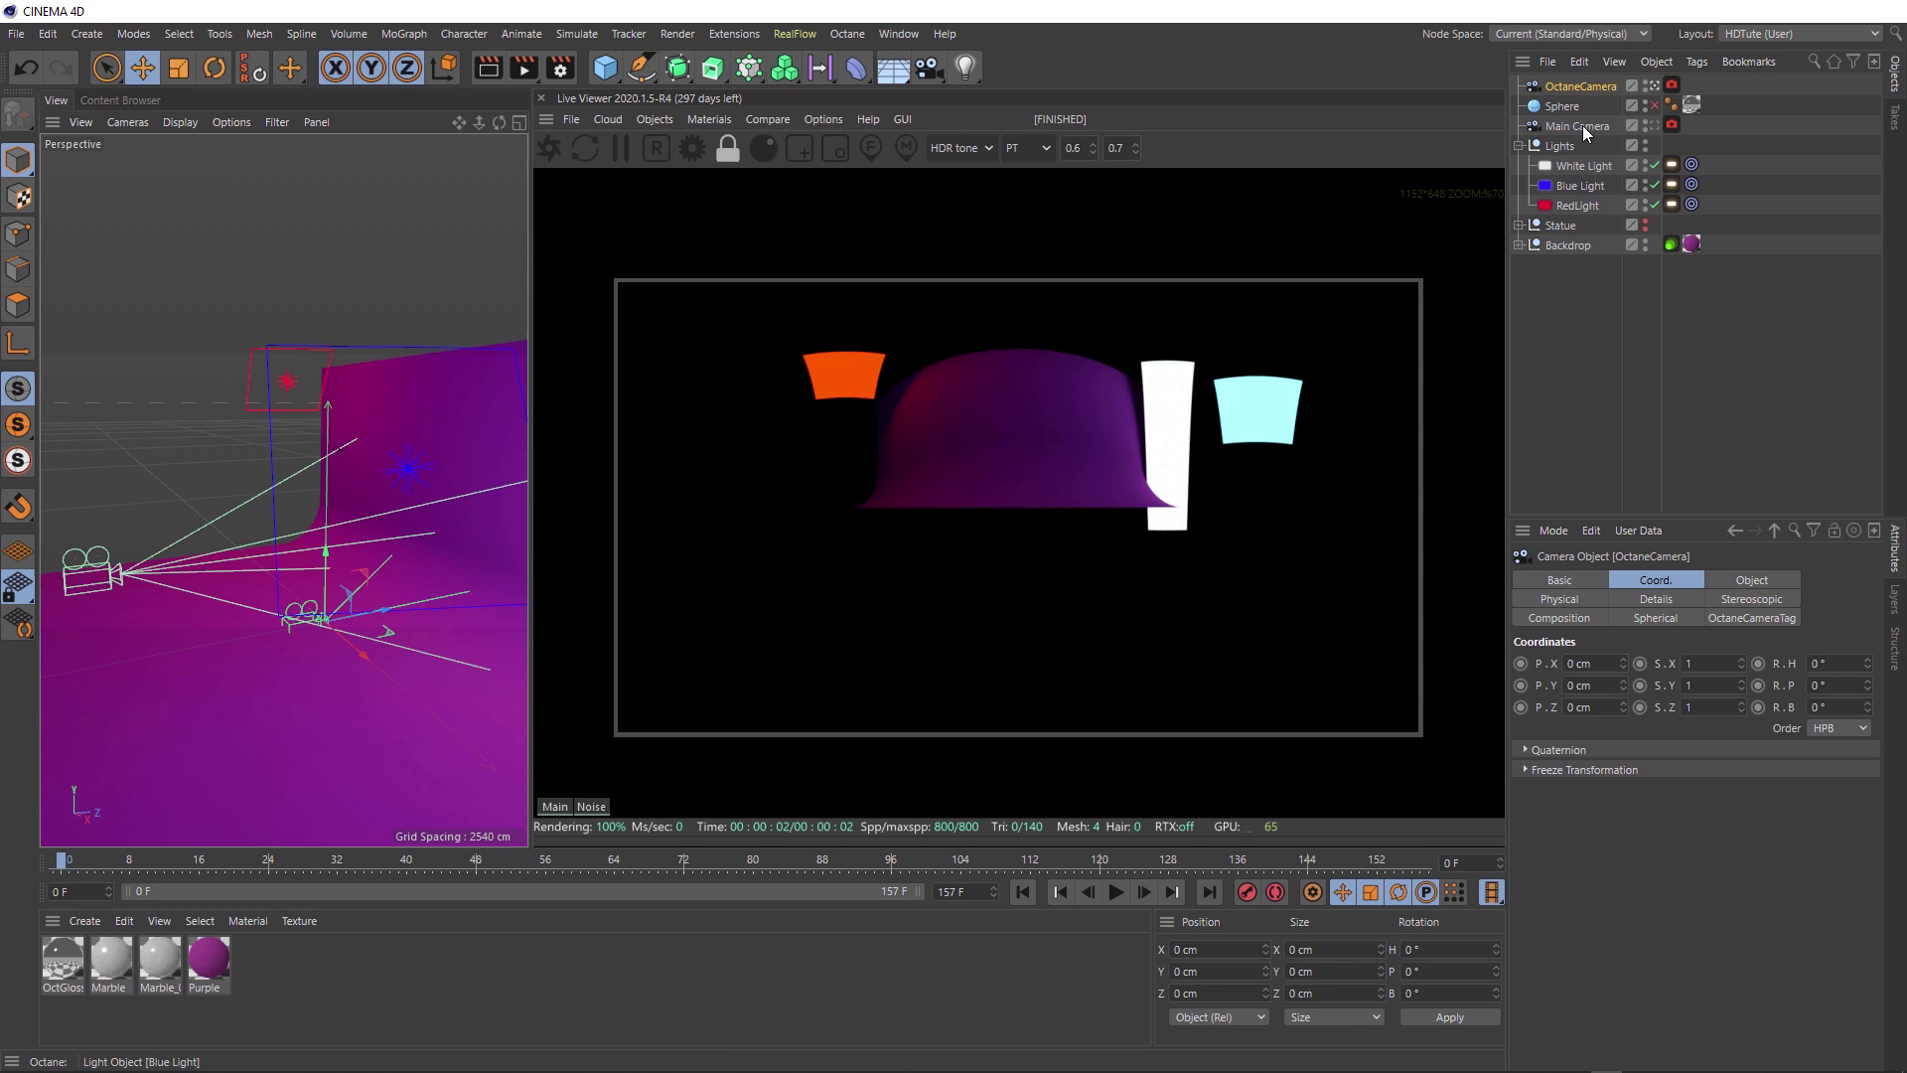
Rename the Octane camera to Pano
{"action": "double_click", "coordinate": [1599, 86]}
{"action": "type", "text": "Paro"}
{"action": "key", "text": "Return"}
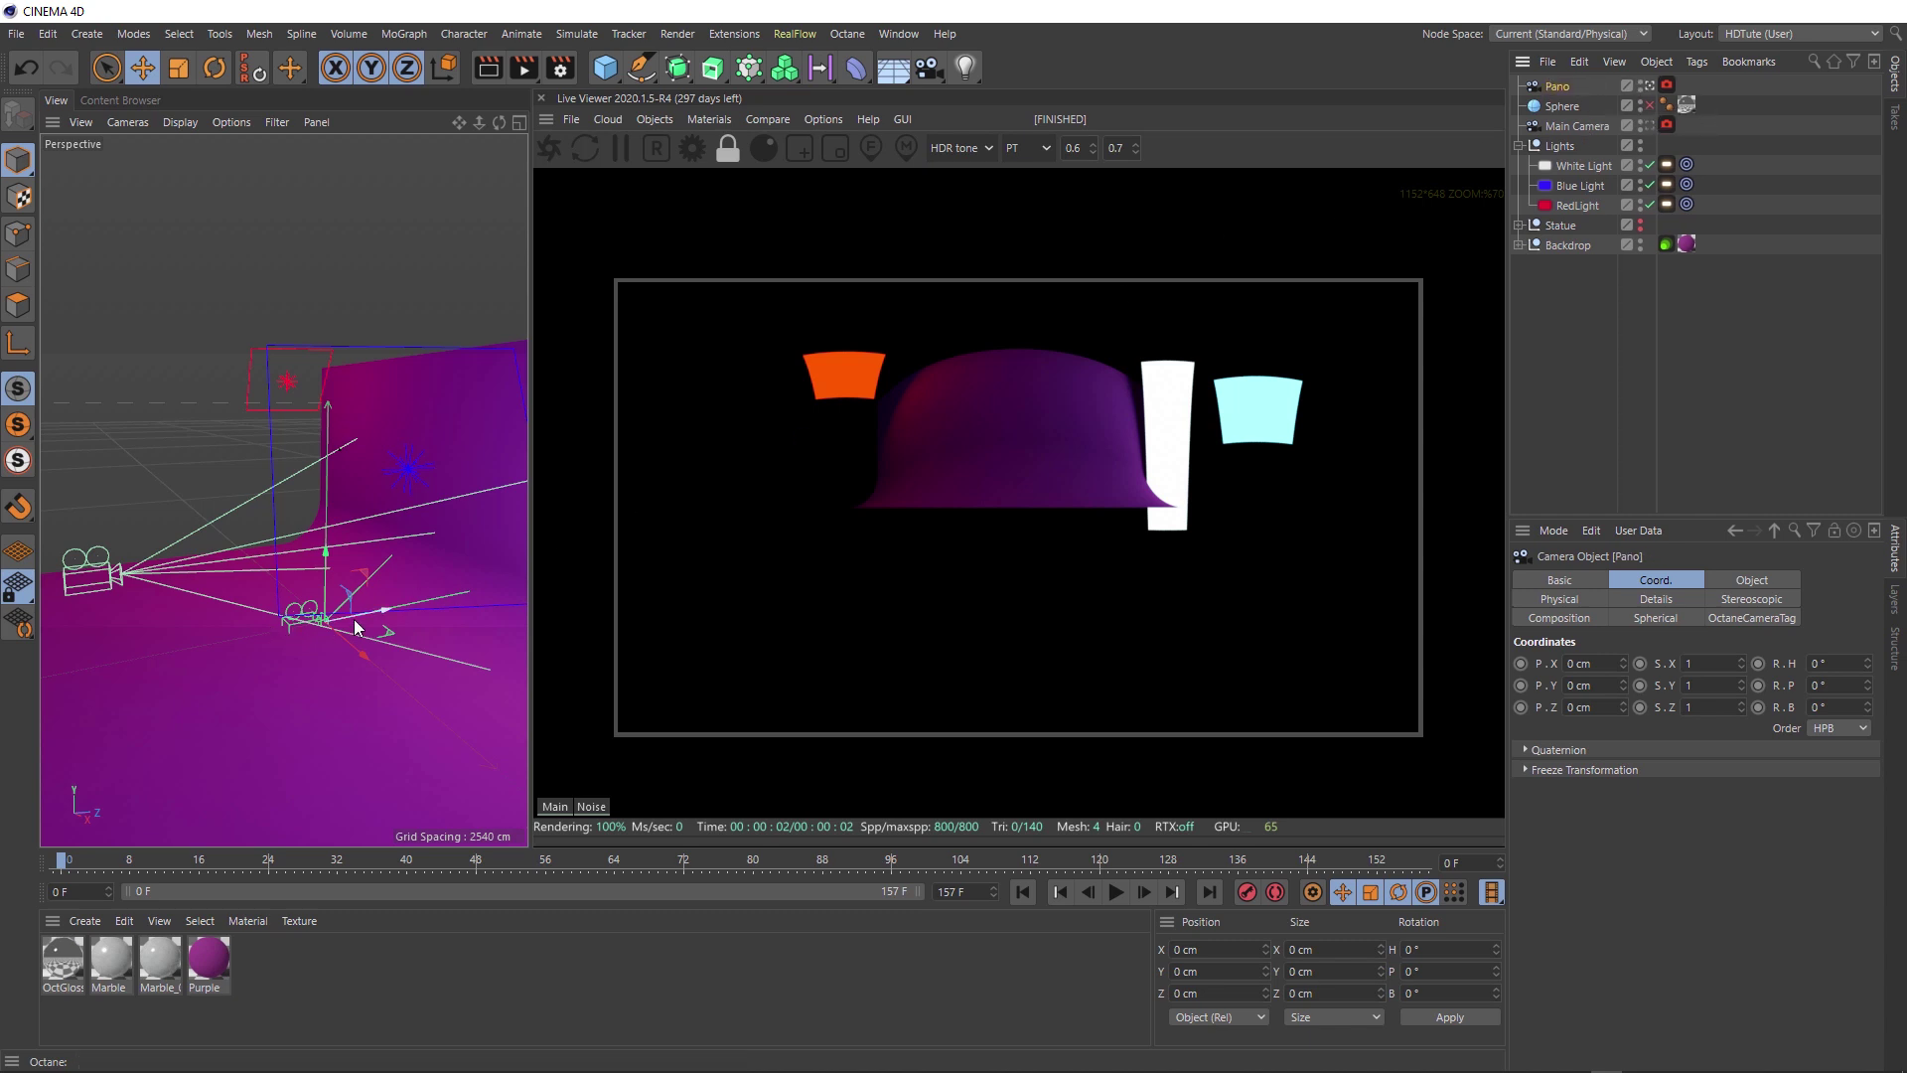
{"action": "mouse_move", "coordinate": [279, 623]}
{"action": "left_mouse_down", "text": "alt"}
{"action": "mouse_move", "coordinate": [290, 519]}
{"action": "mouse_move", "coordinate": [362, 668]}
{"action": "mouse_move", "coordinate": [329, 507]}
{"action": "left_mouse_up", "text": "alt"}
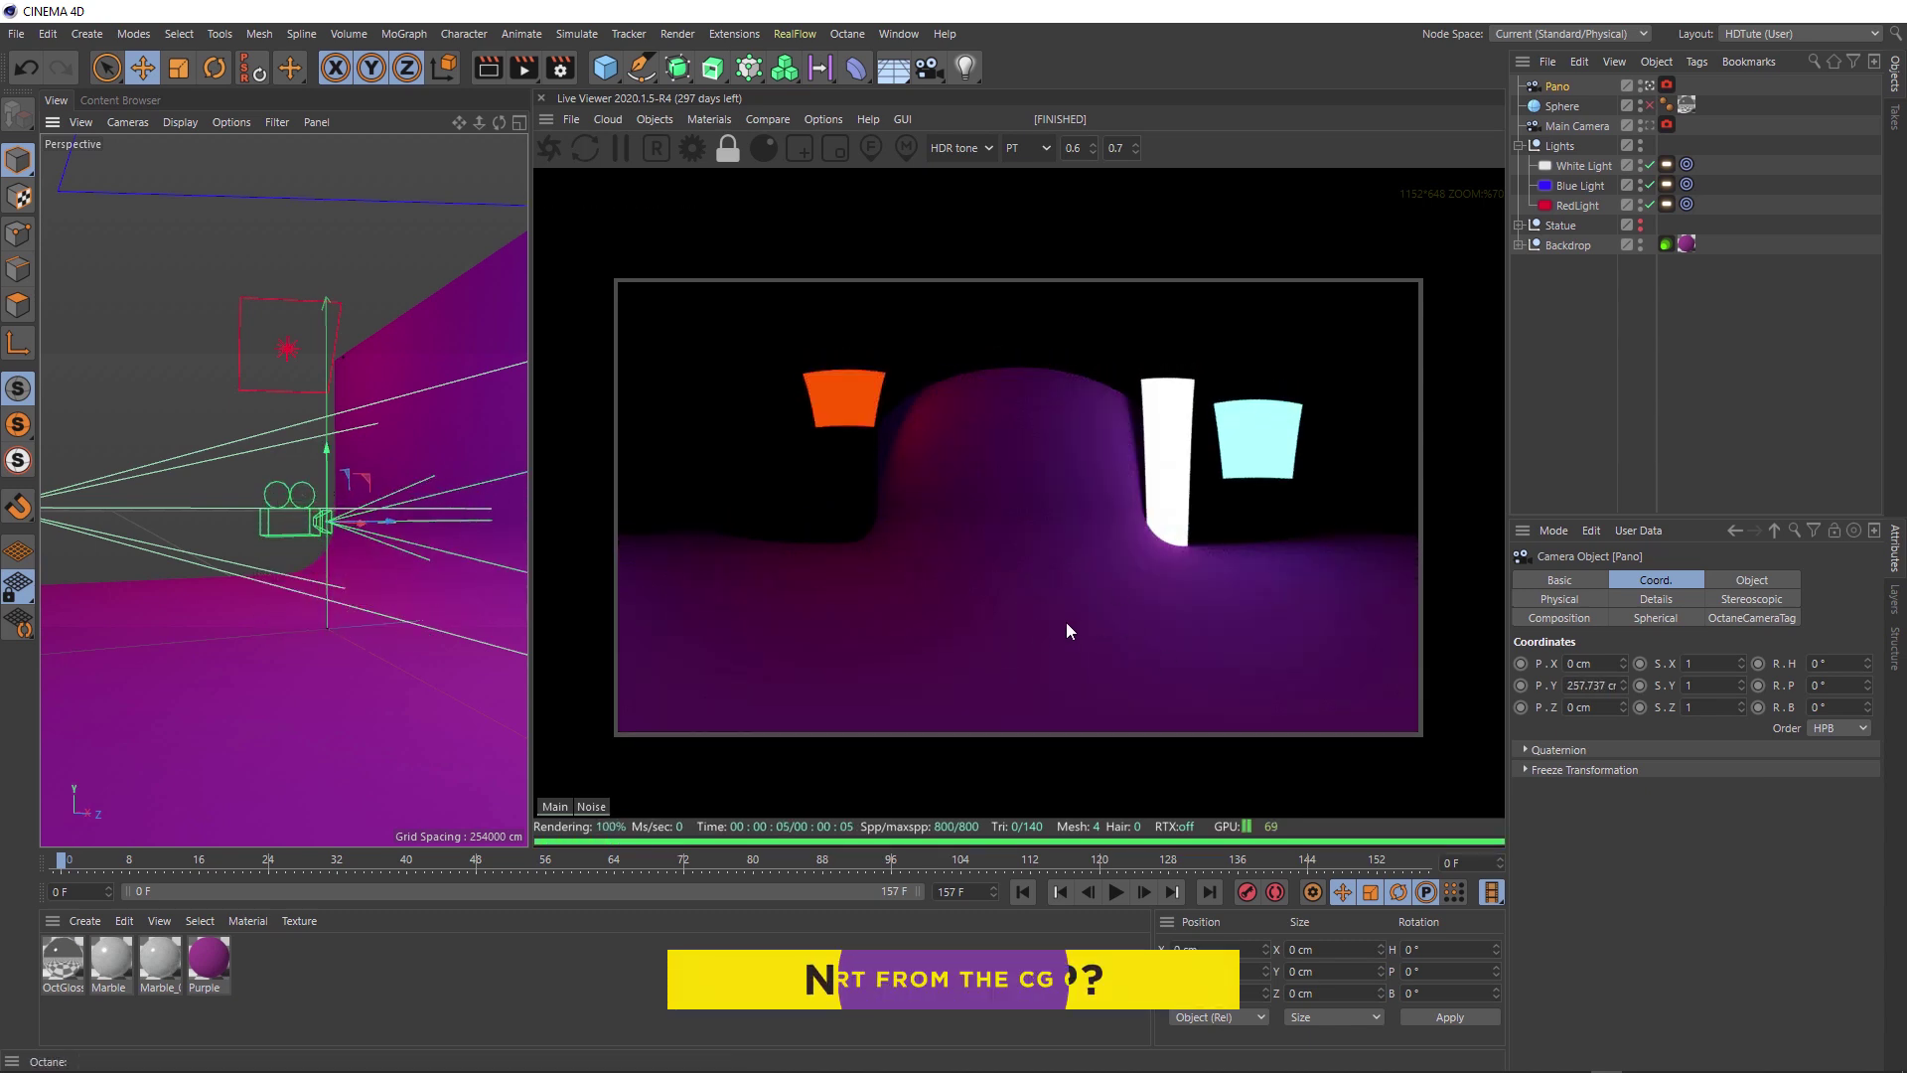
{"action": "left_click", "coordinate": [655, 120]}
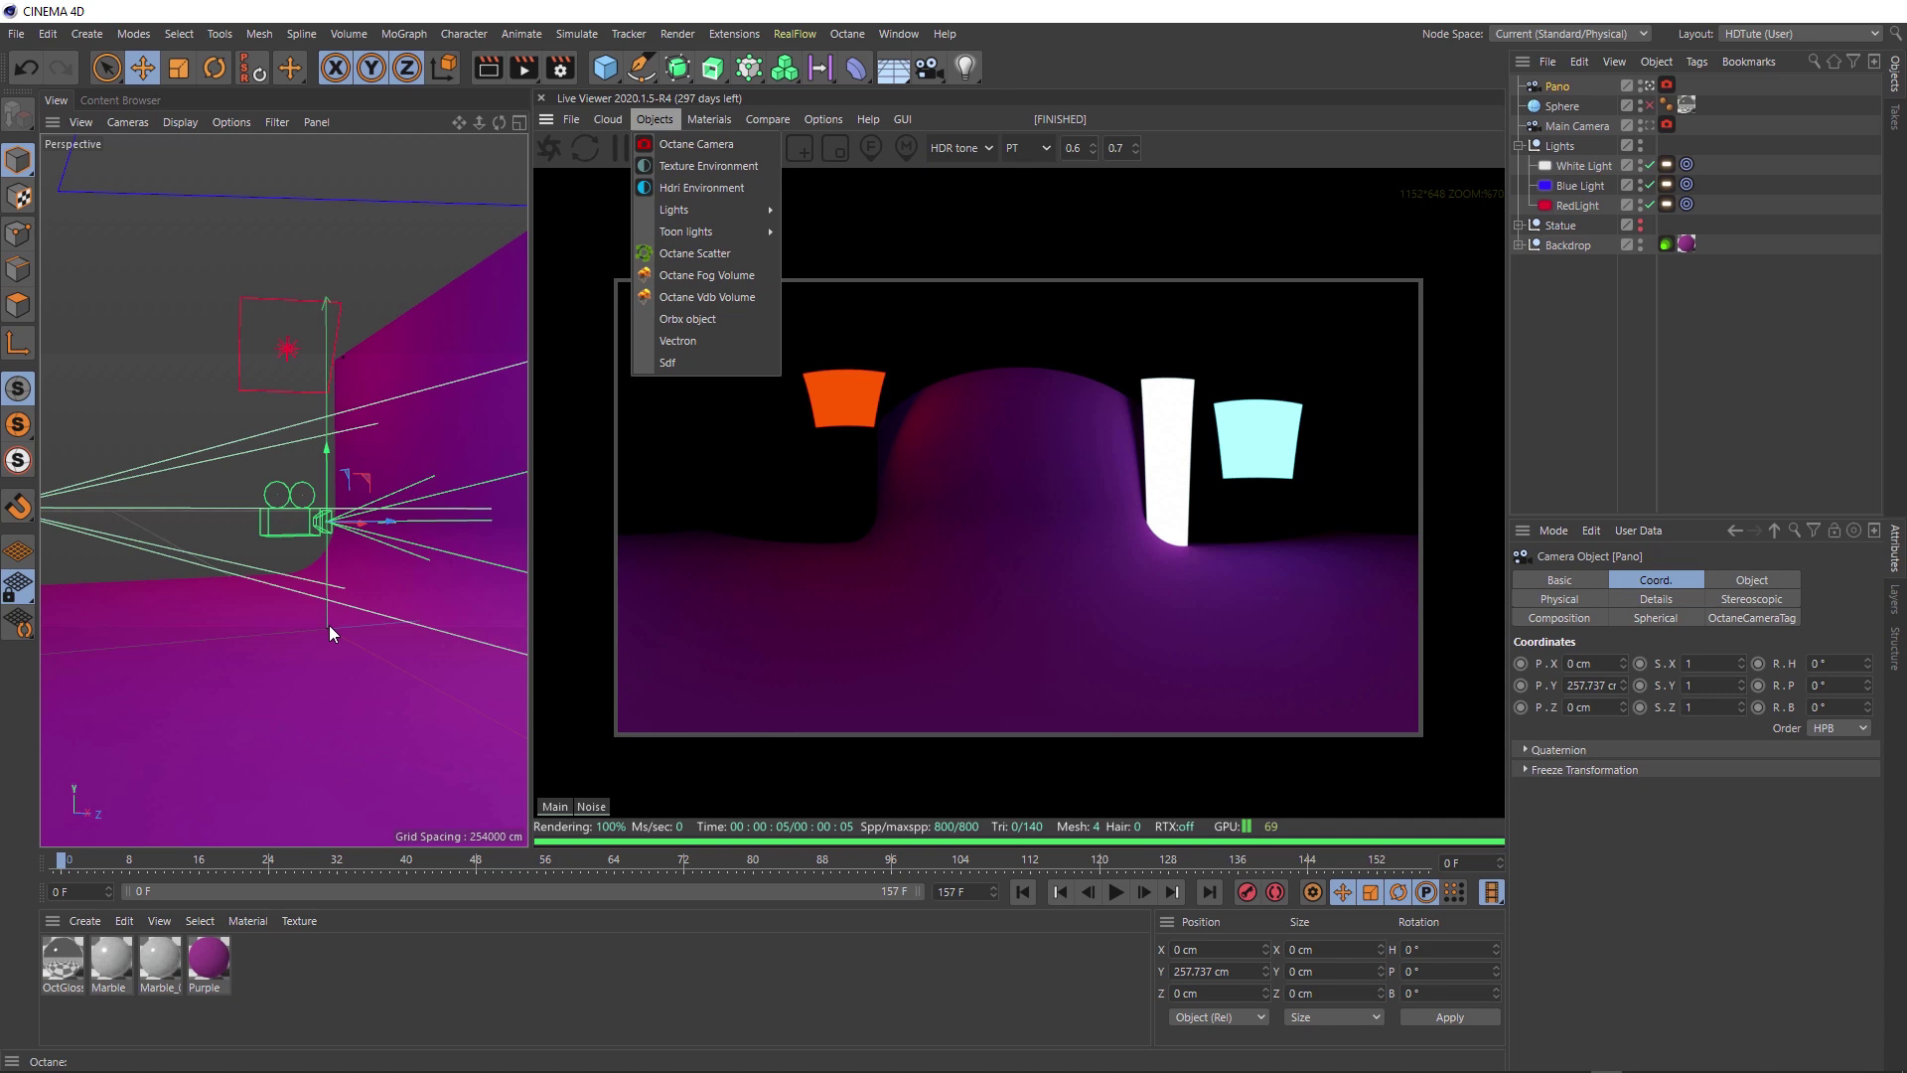
{"action": "double_click", "coordinate": [1587, 686]}
{"action": "type", "text": "0"}
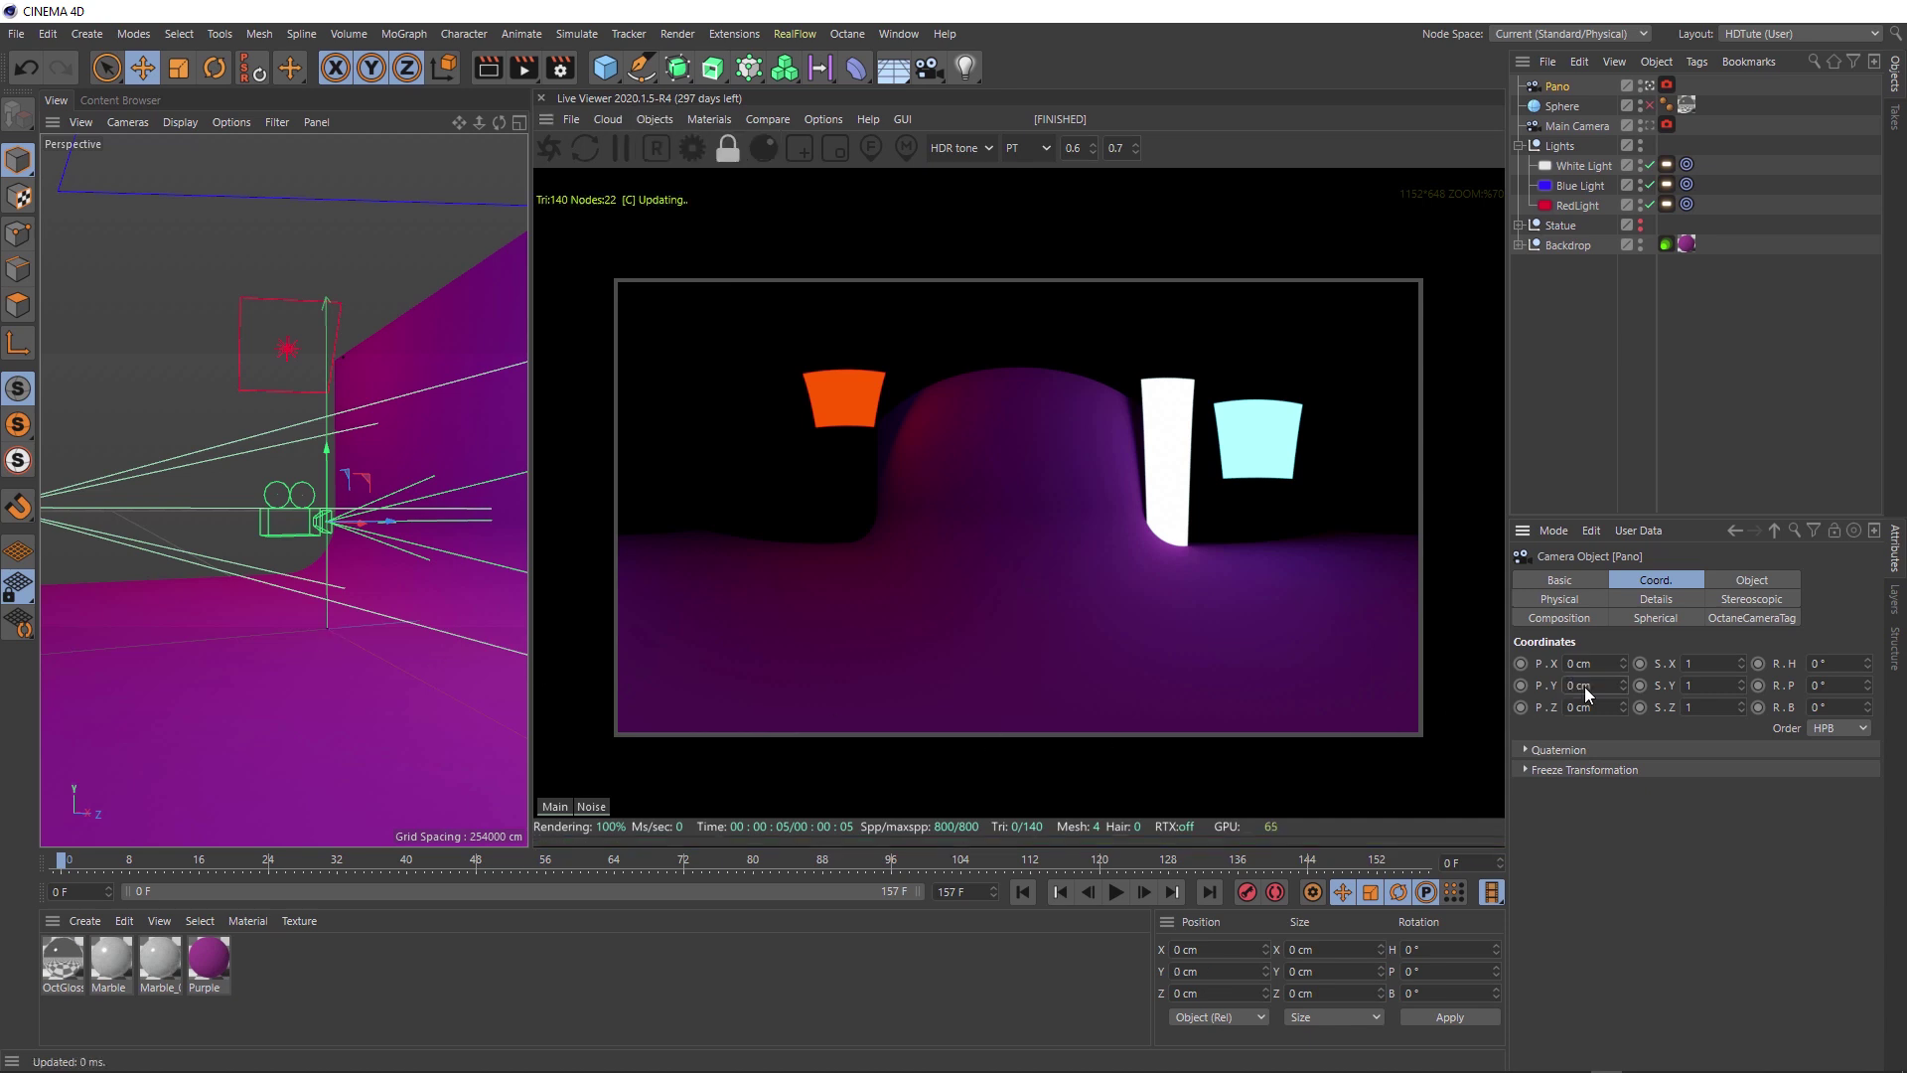
{"action": "key", "text": "Return"}
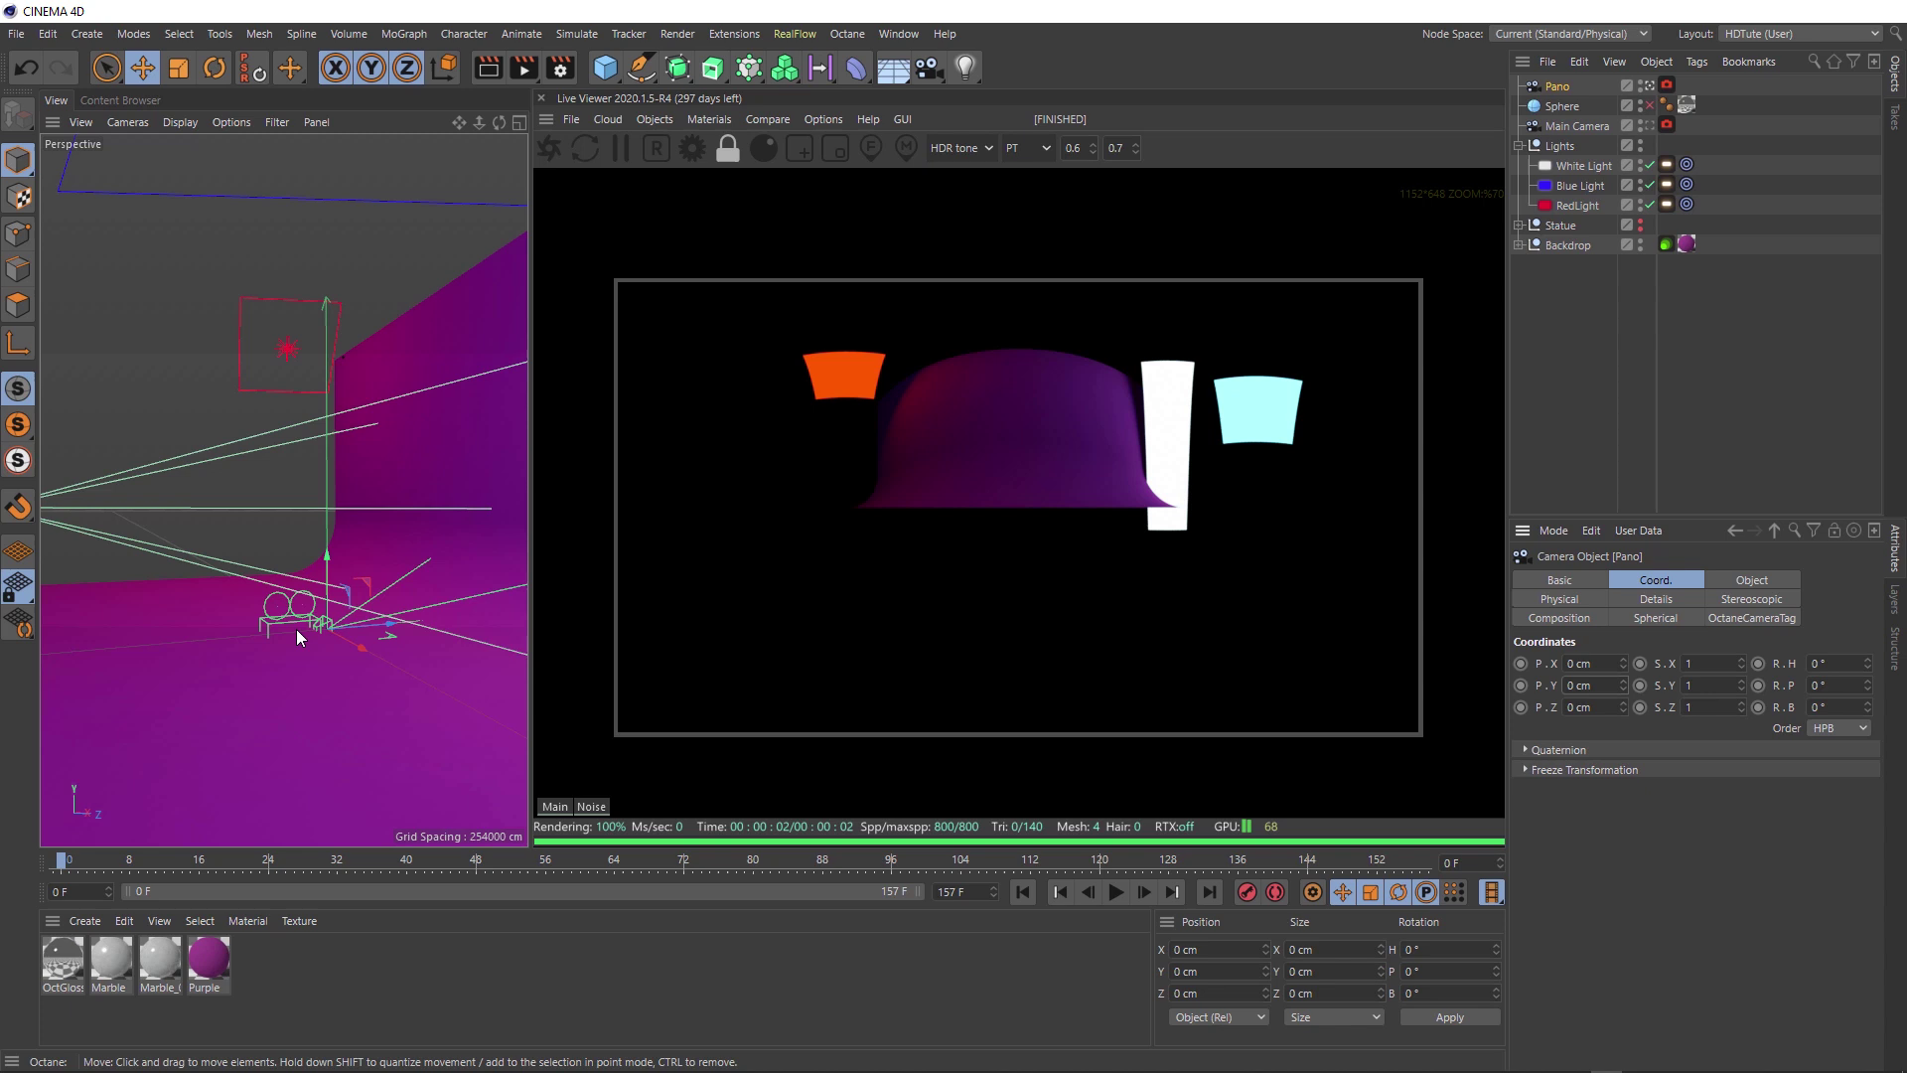
{"action": "scroll", "coordinate": [288, 628], "scroll_direction": "down", "scroll_amount": 3}
{"action": "scroll", "coordinate": [287, 628], "scroll_direction": "down", "scroll_amount": 3}
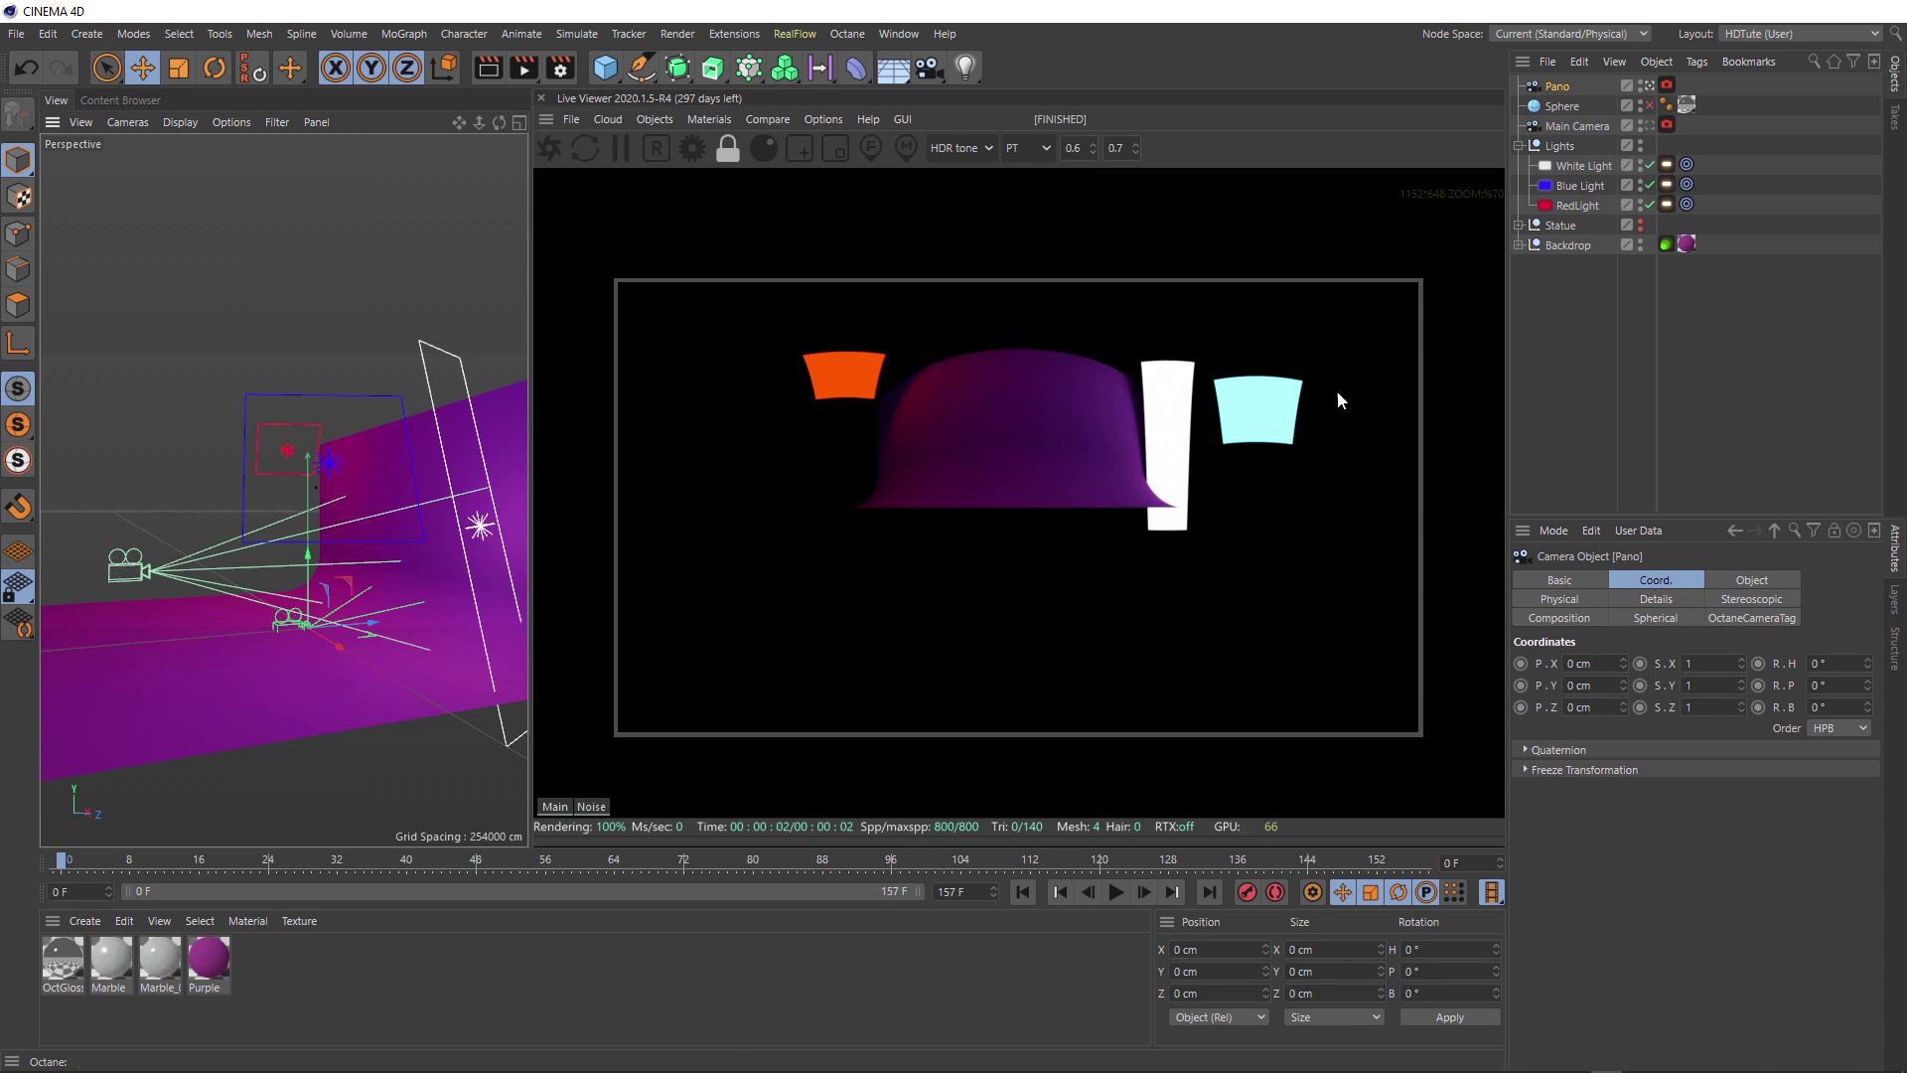
{"action": "left_click", "coordinate": [1592, 126]}
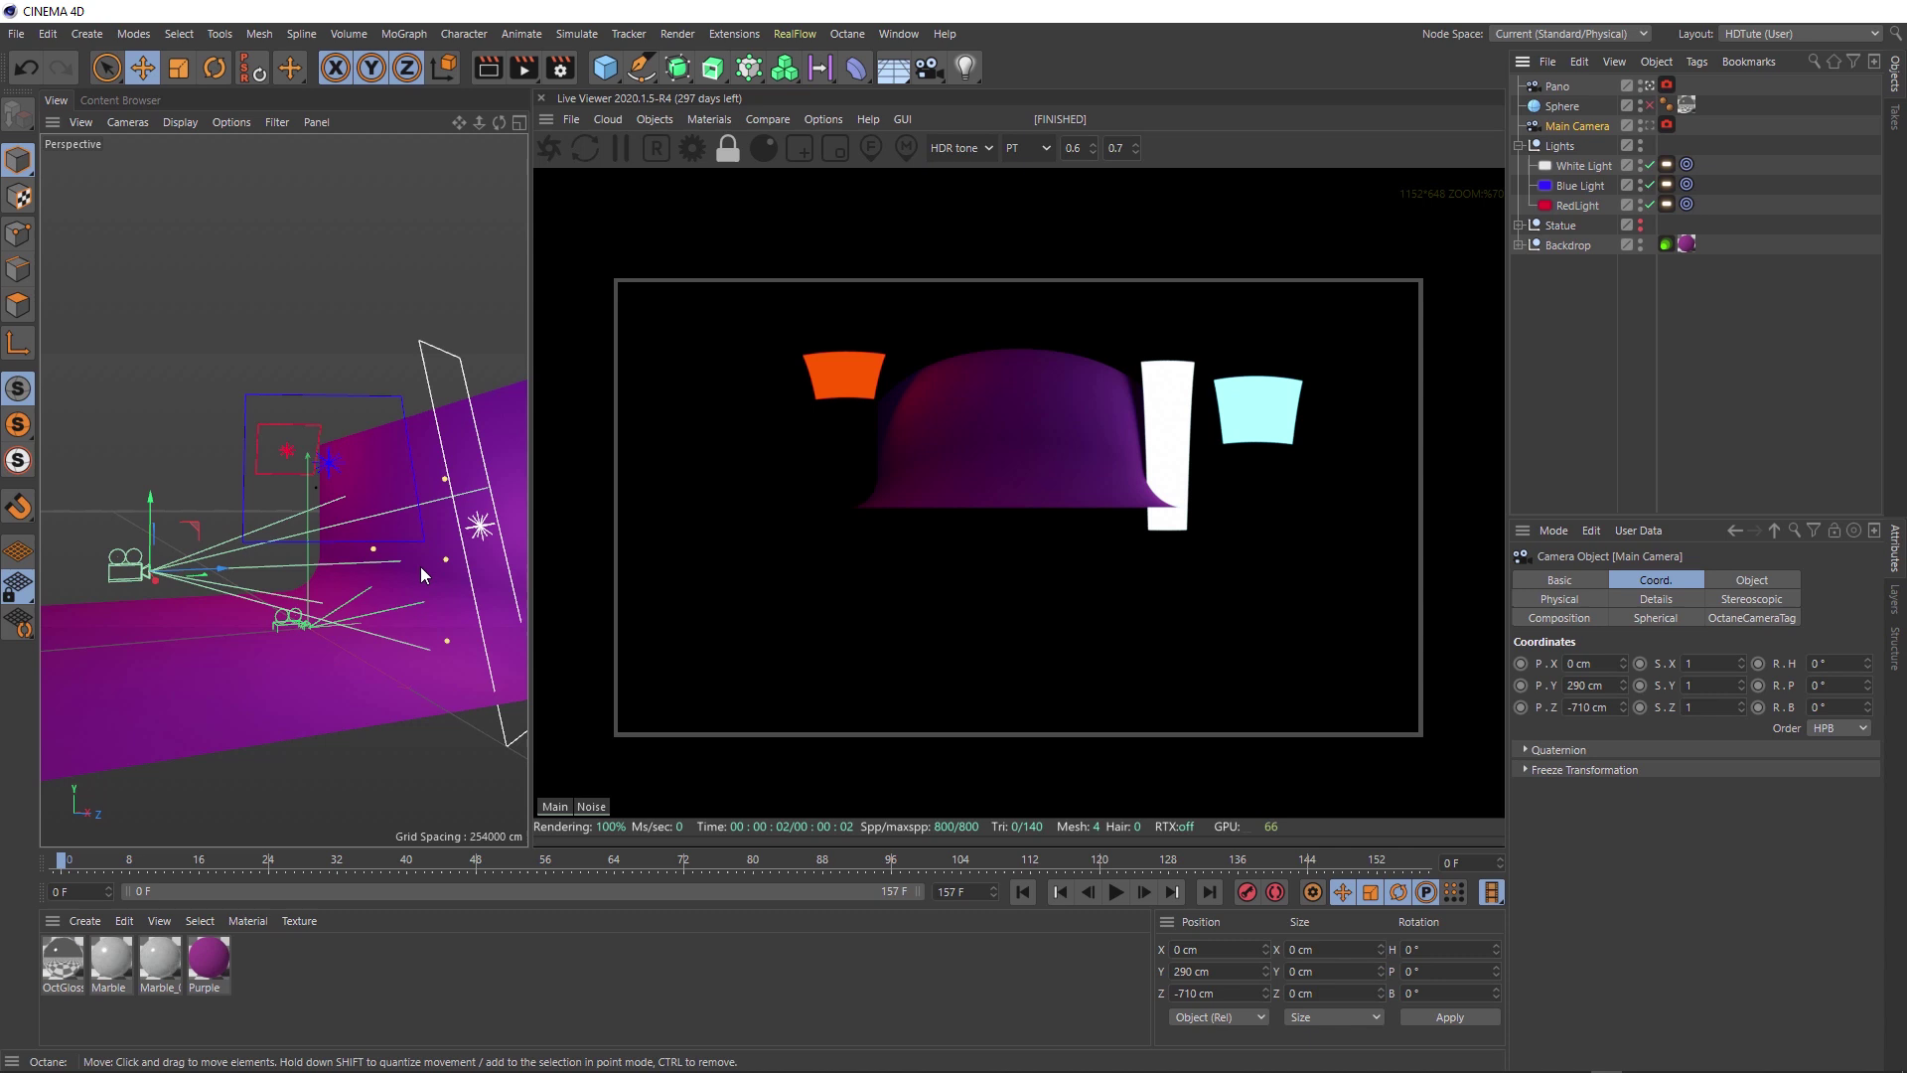
Add a Null and move Main Camera, Lights, Statue and Backdrop inside it as children
{"action": "left_click", "coordinate": [614, 71]}
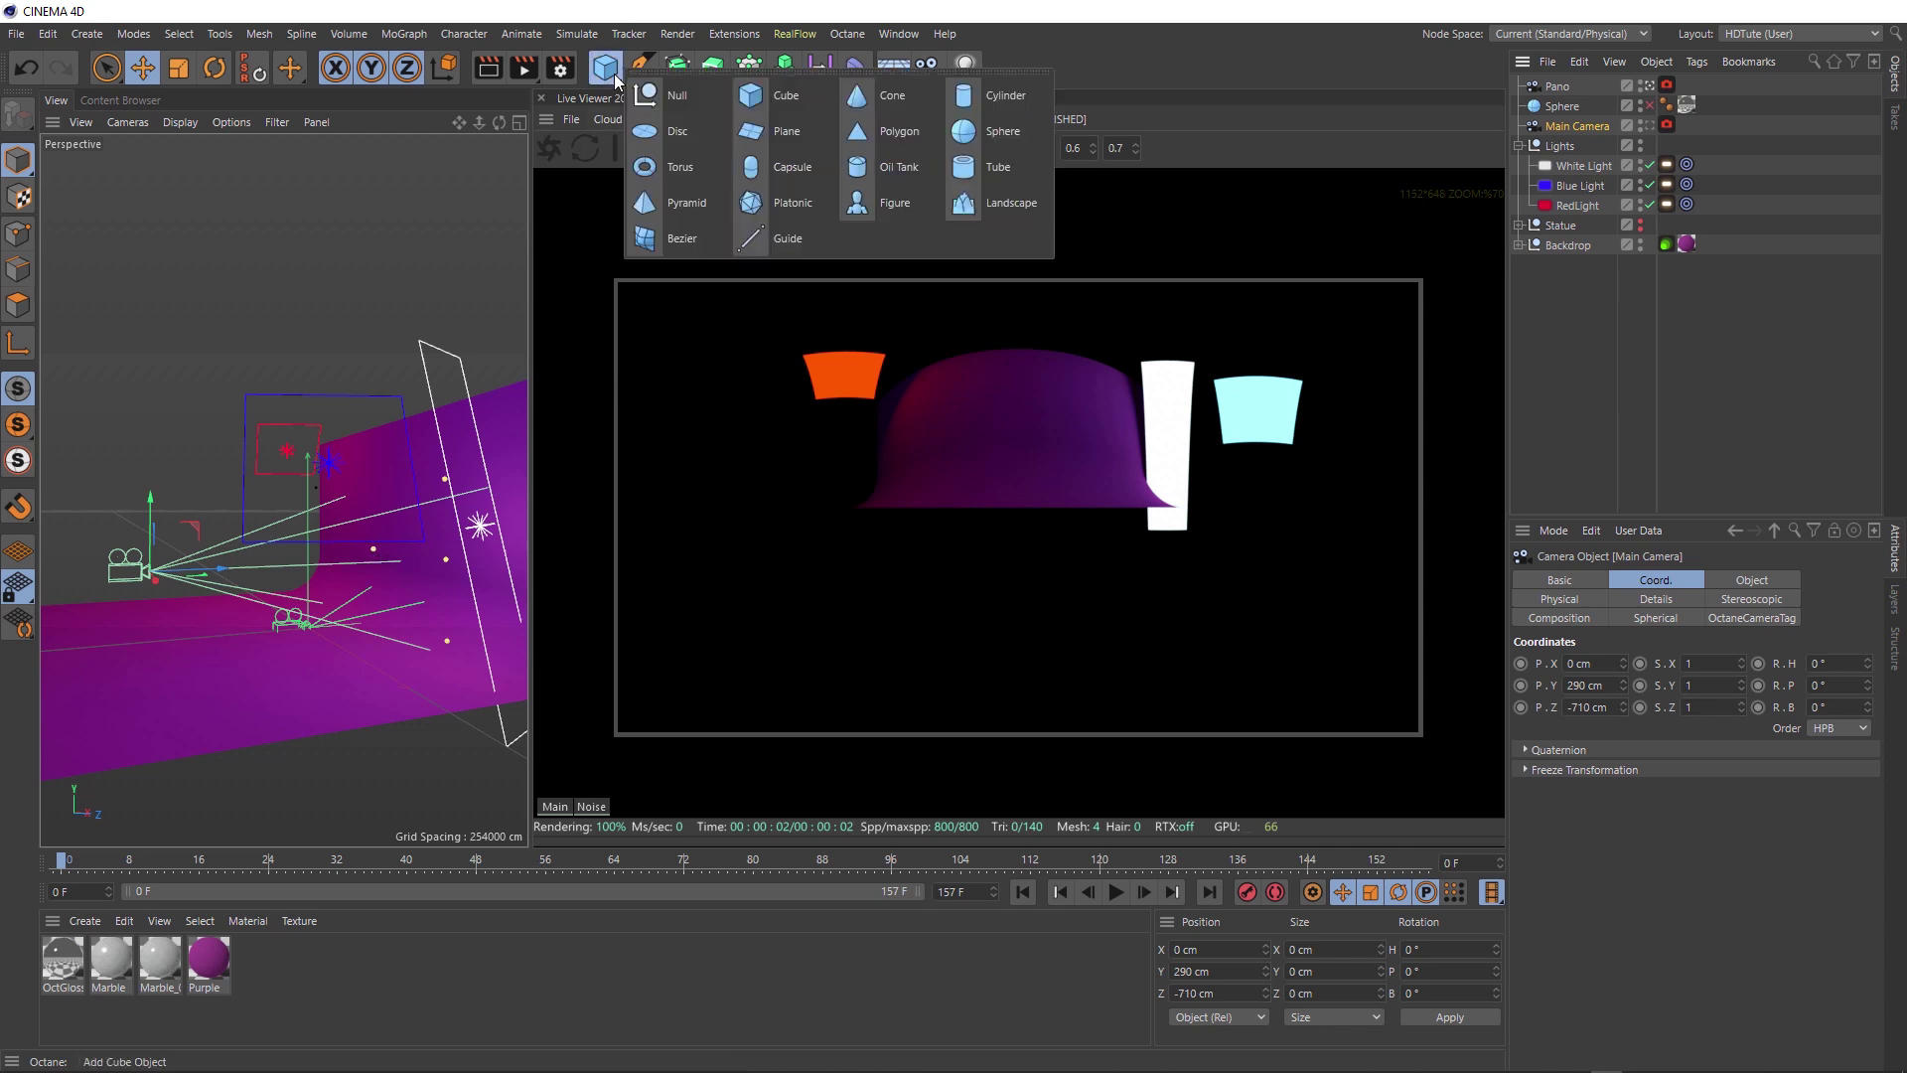
{"action": "left_click", "coordinate": [688, 93]}
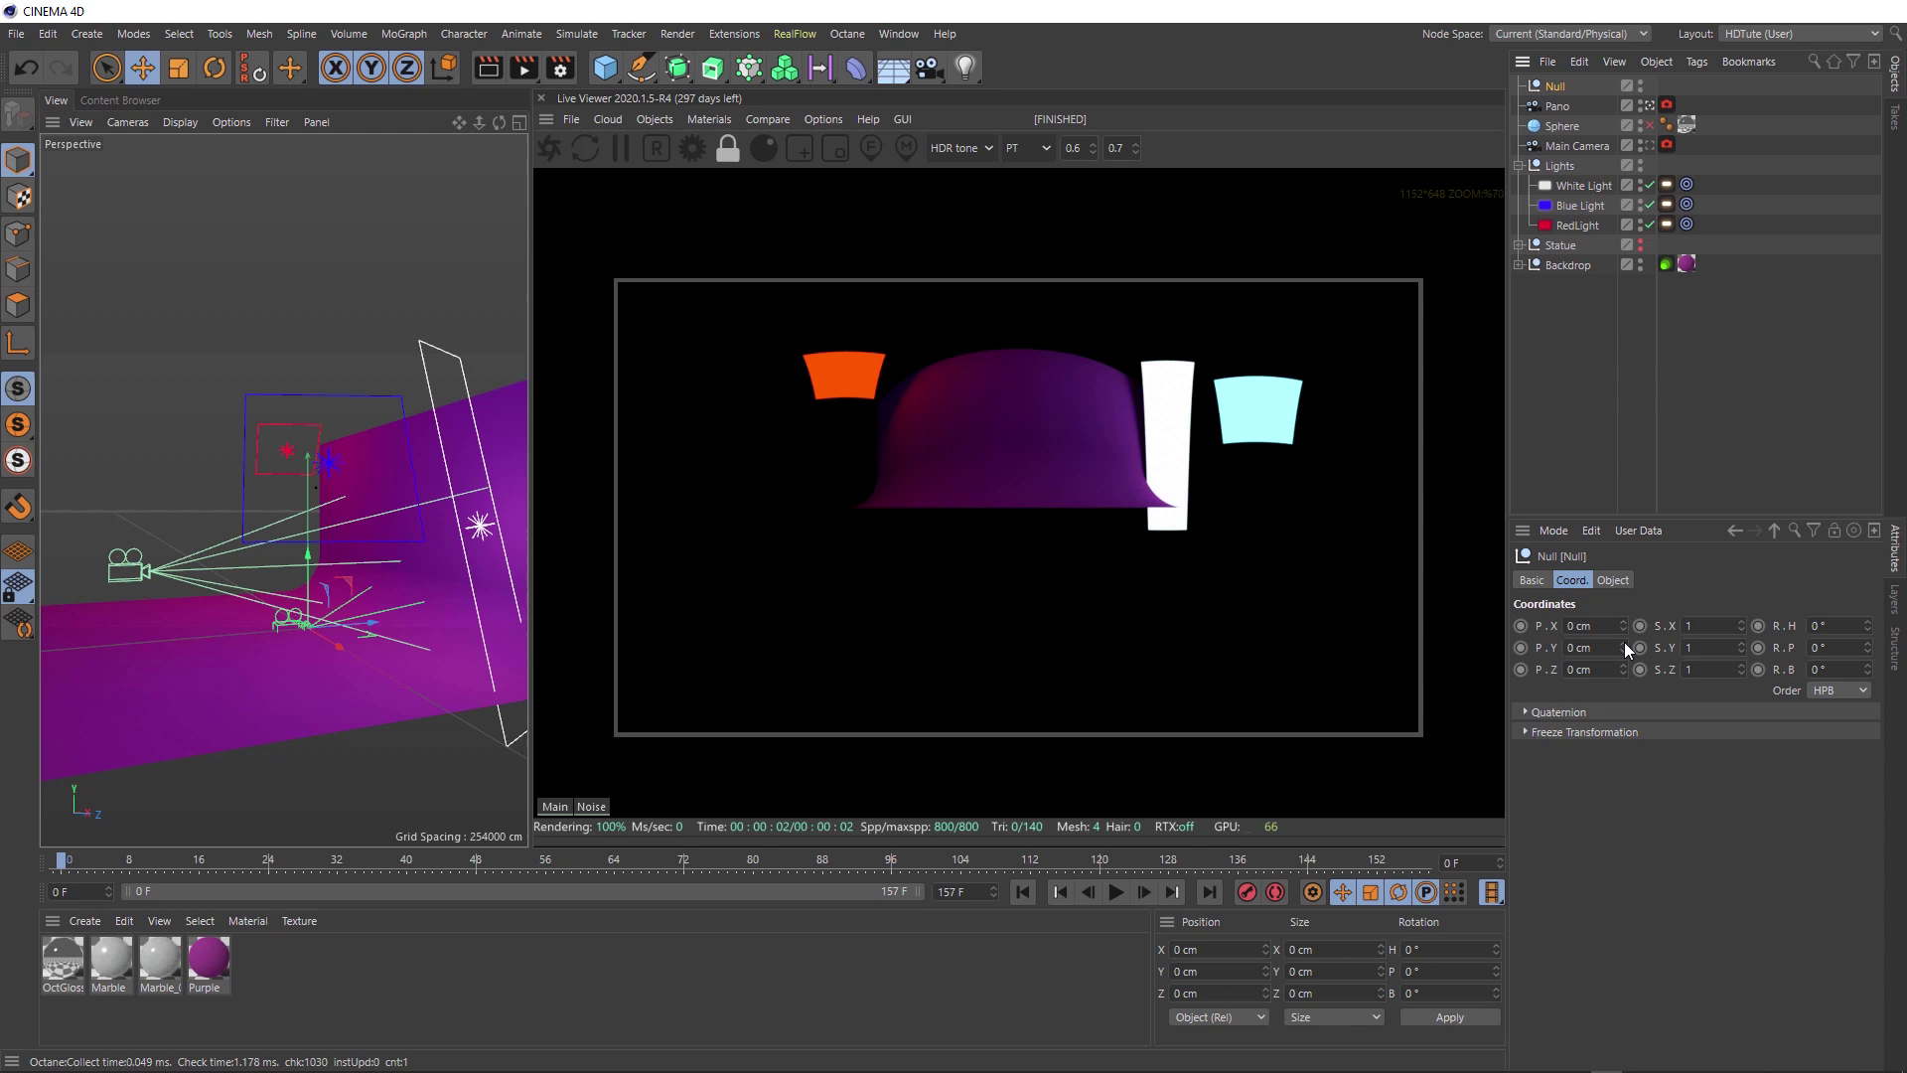
{"action": "left_click", "coordinate": [1519, 165]}
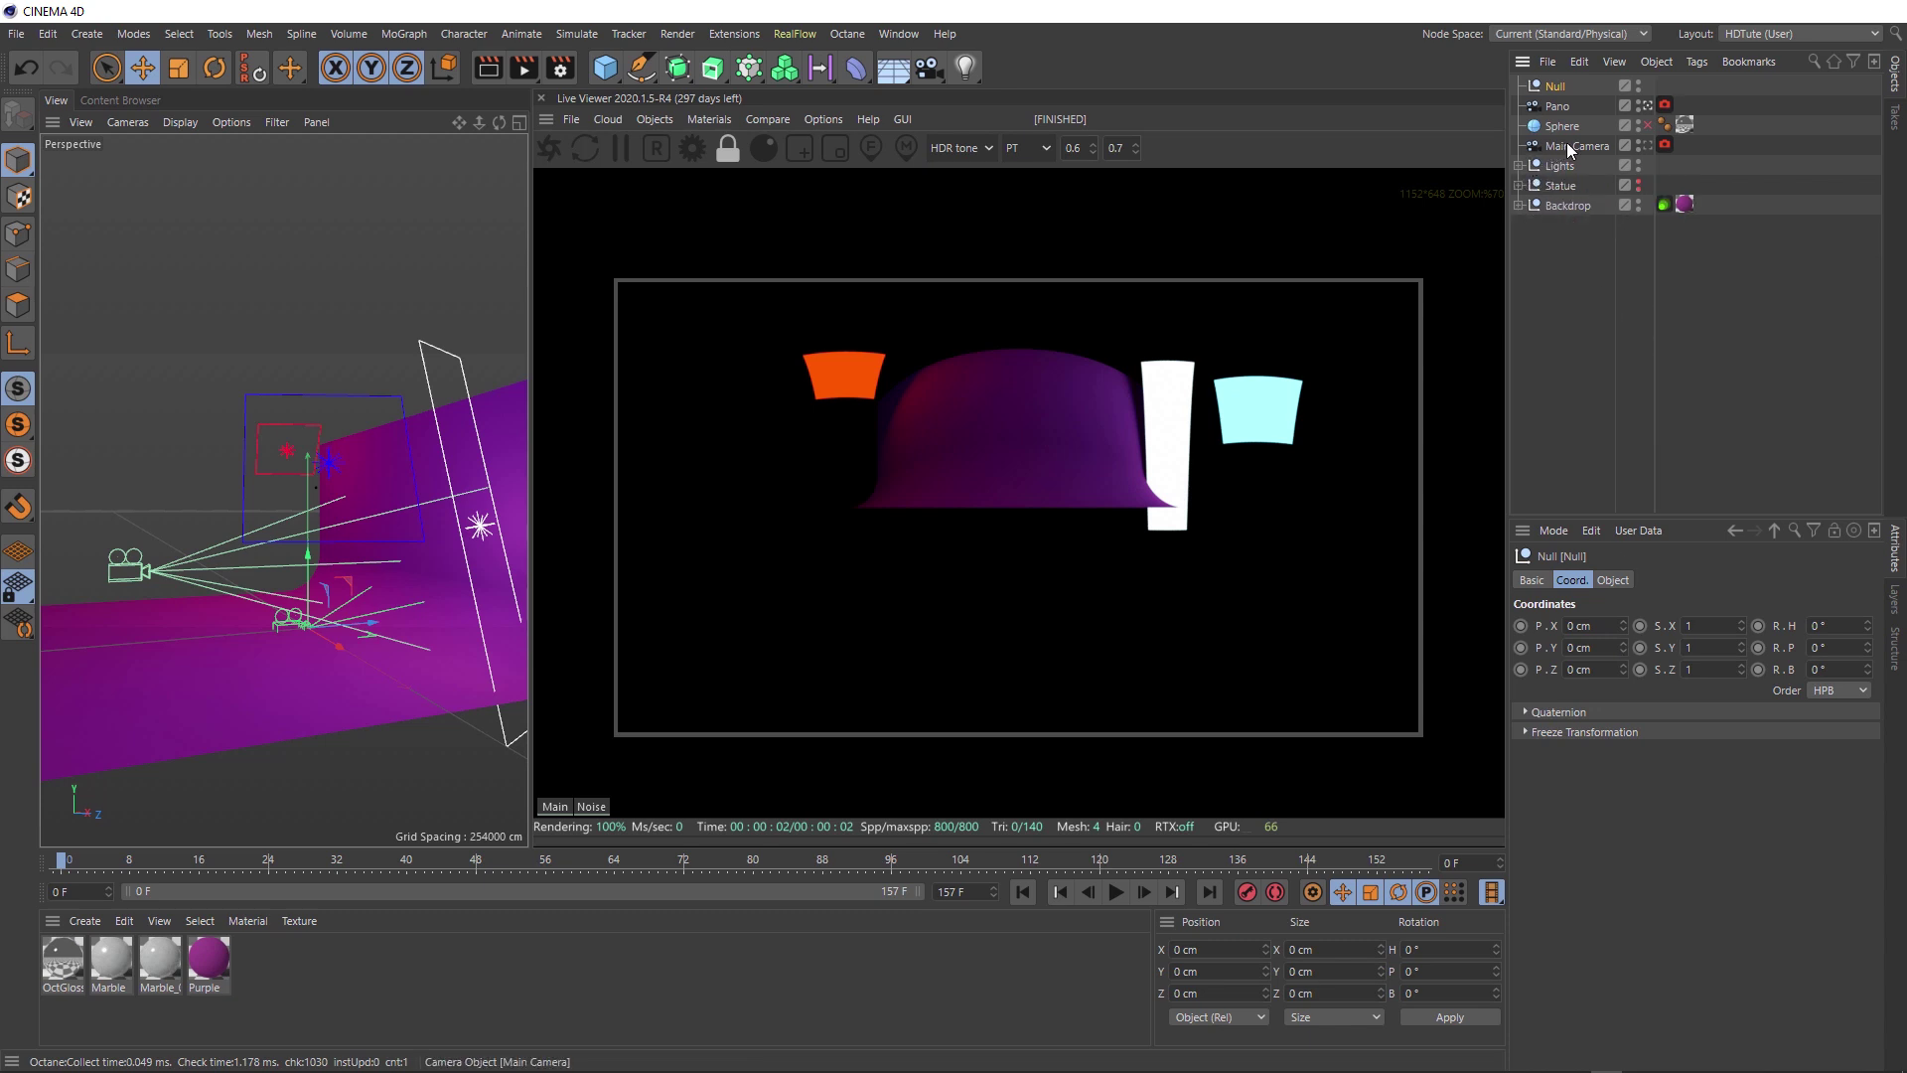
{"action": "left_click", "coordinate": [1567, 145]}
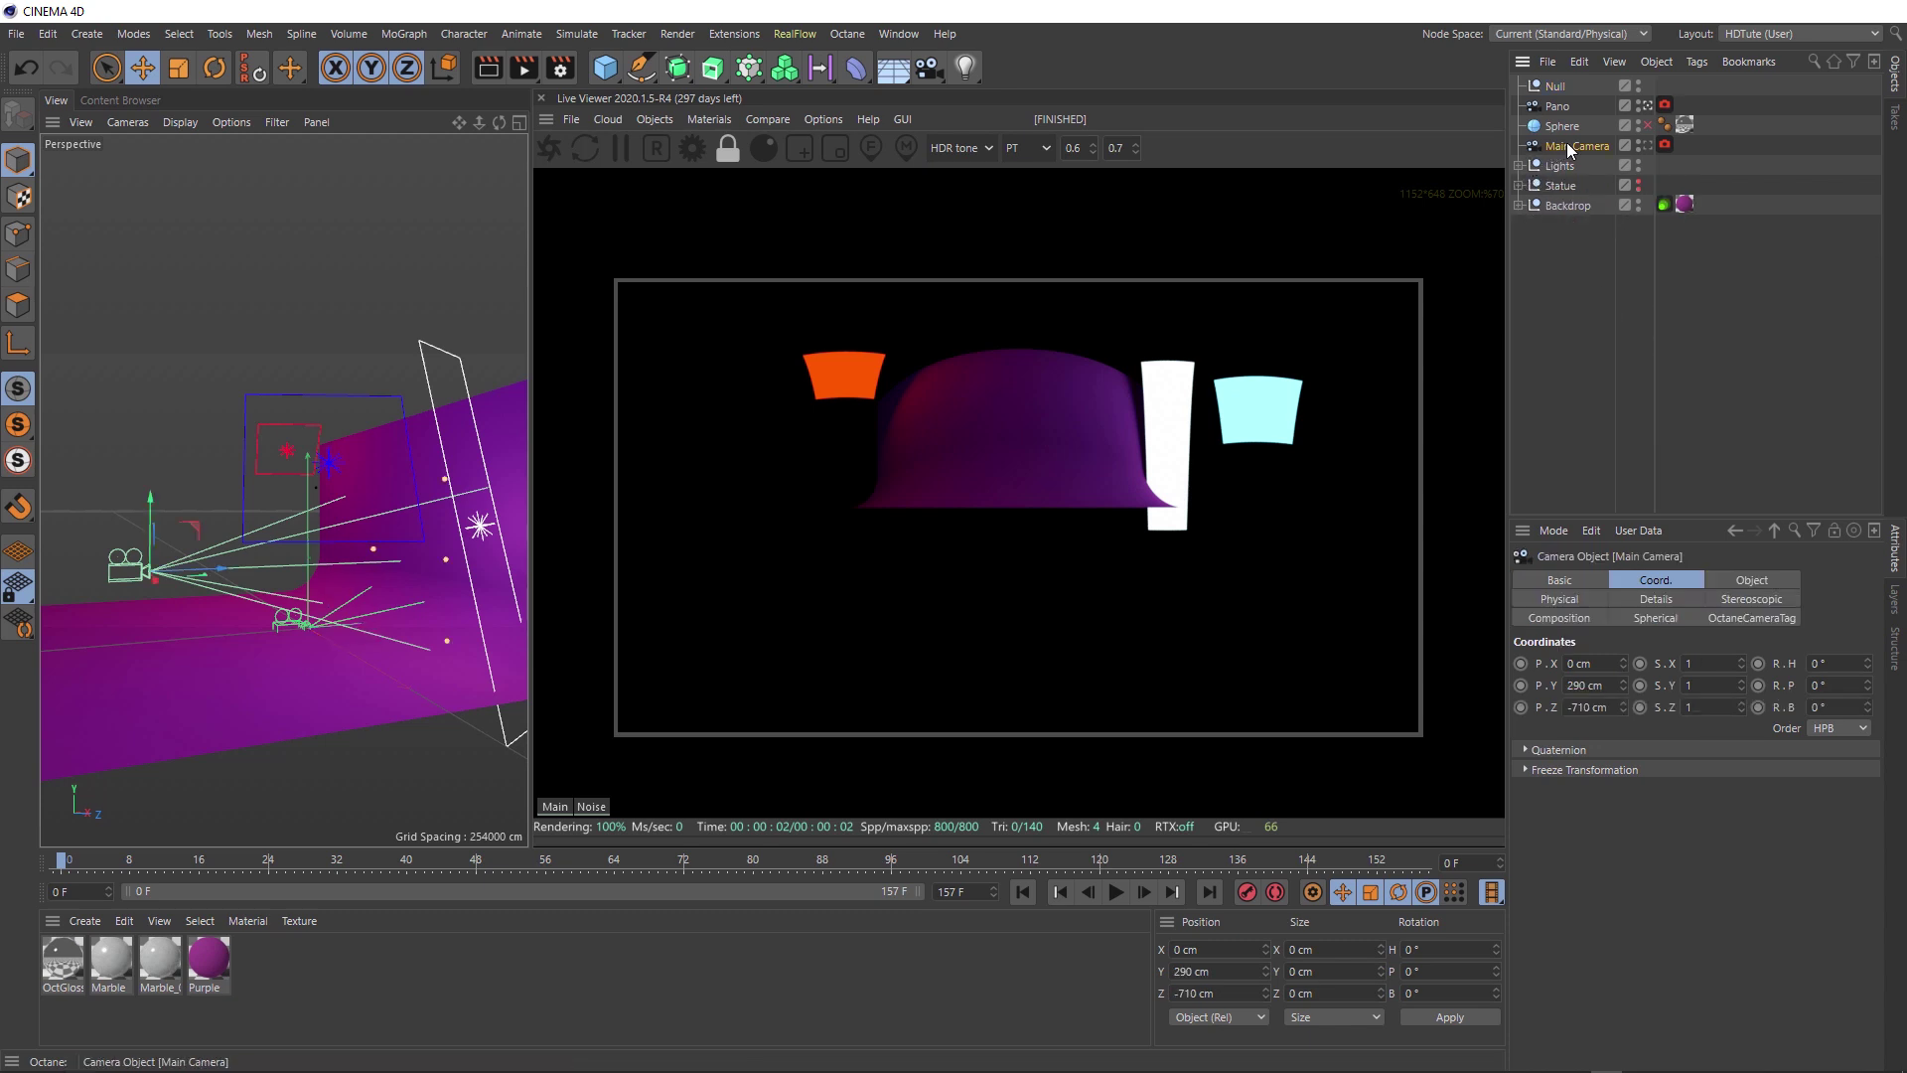
{"action": "left_click", "coordinate": [1555, 200], "text": "shift"}
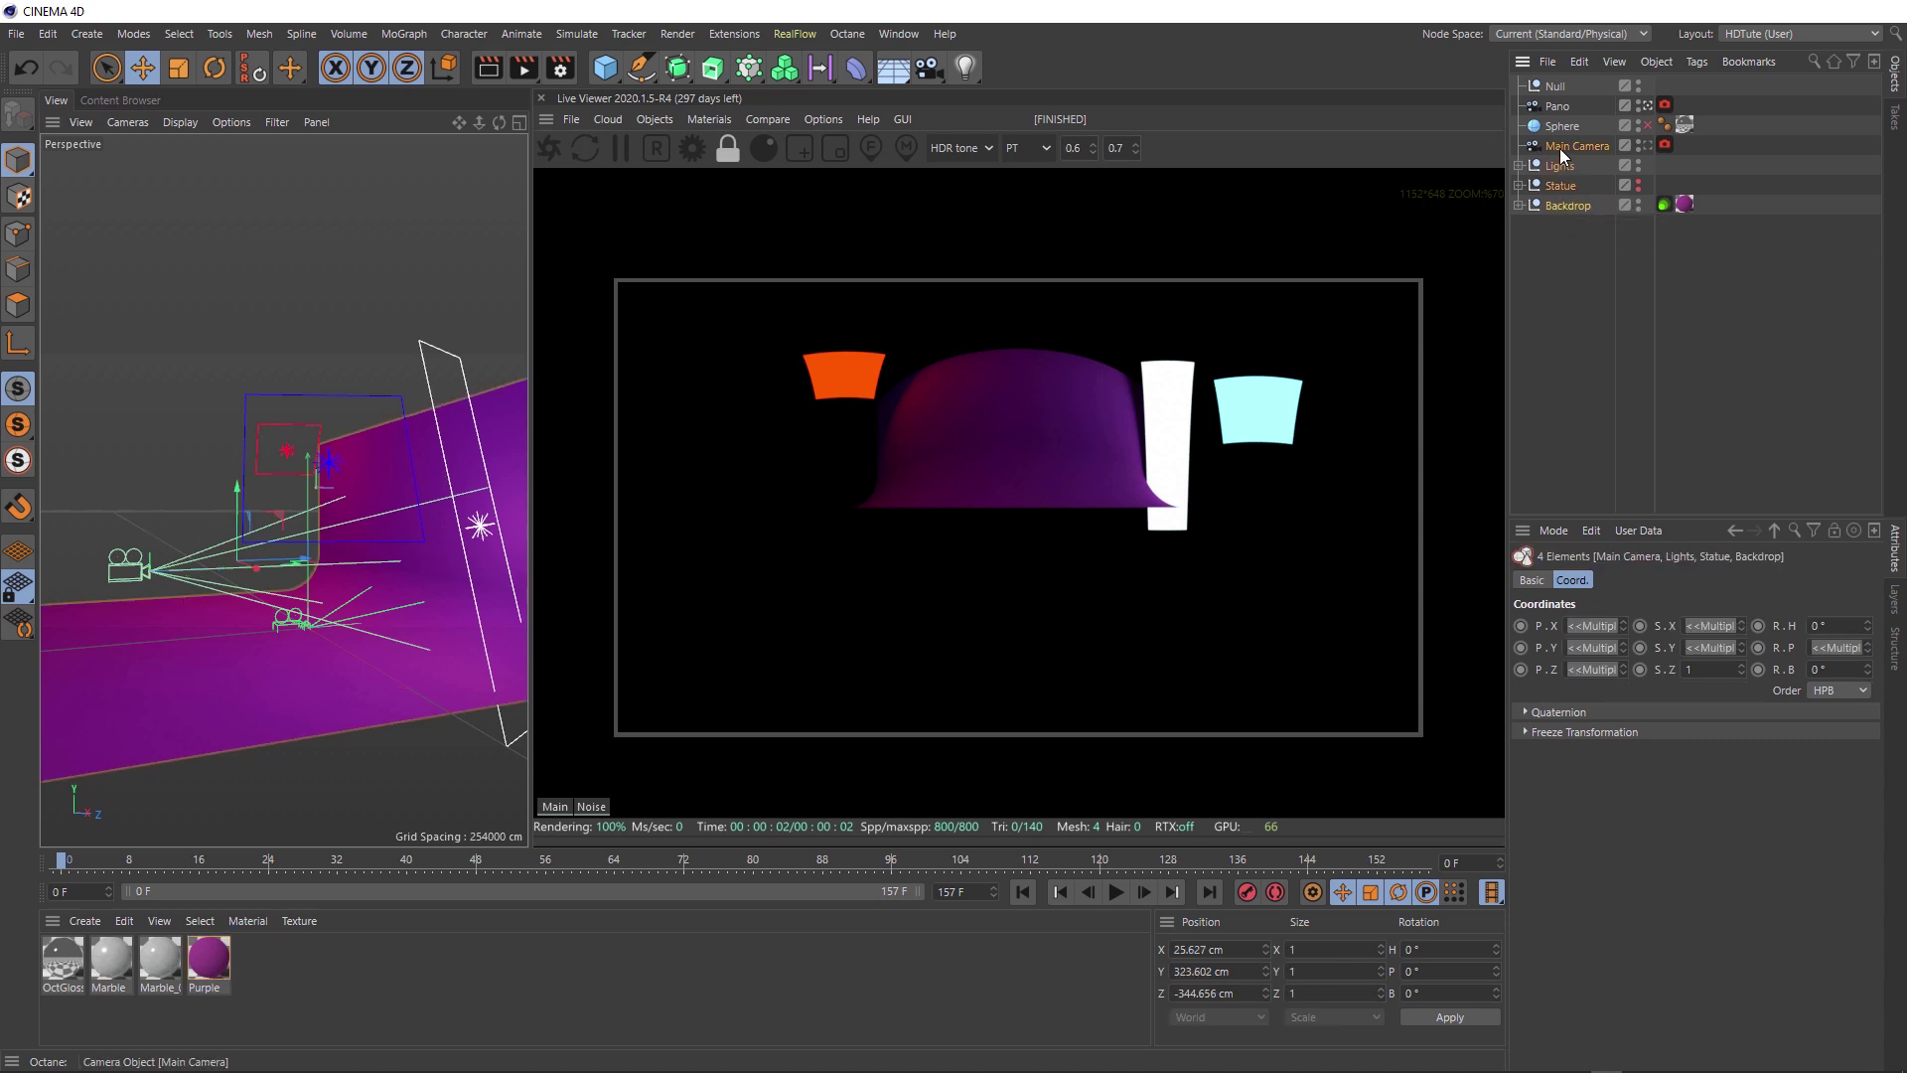
{"action": "left_click_drag", "start_coordinate": [1562, 93], "coordinate": [1555, 87]}
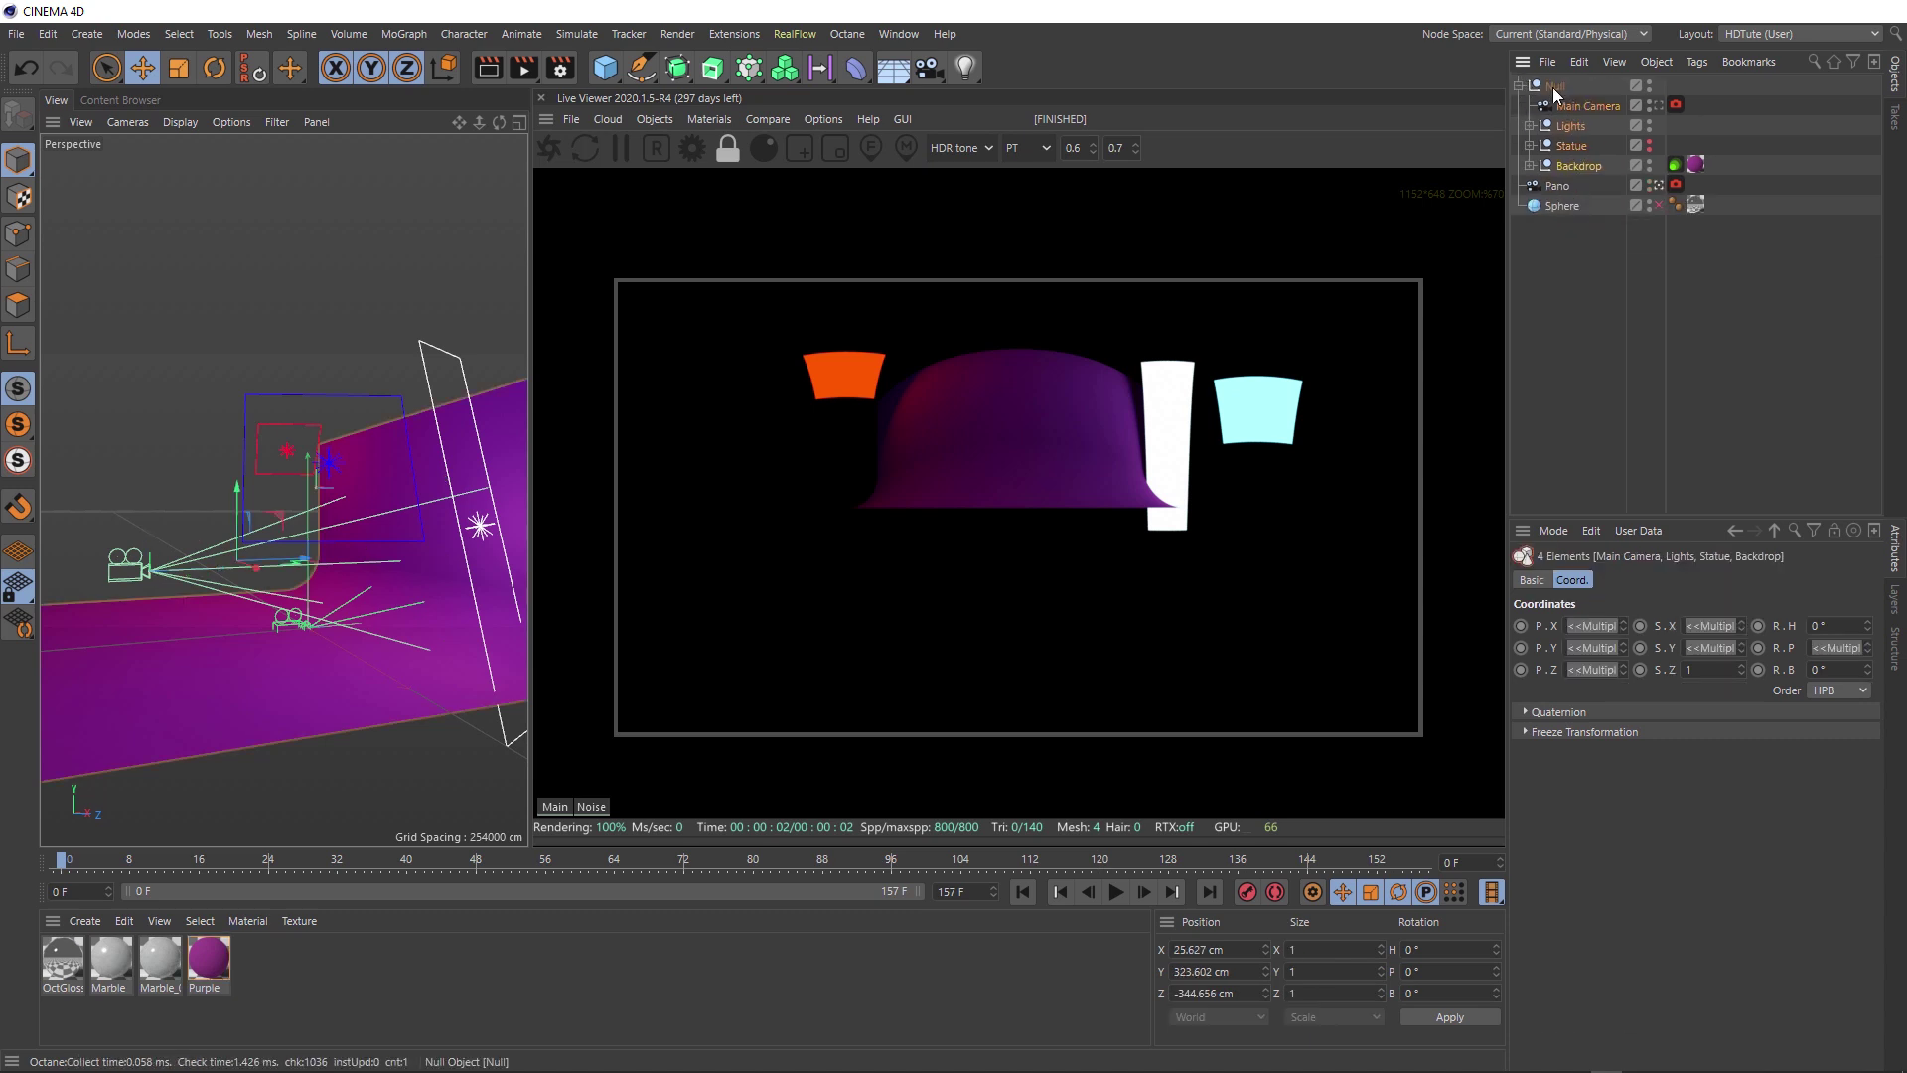
{"action": "left_click", "coordinate": [1566, 105]}
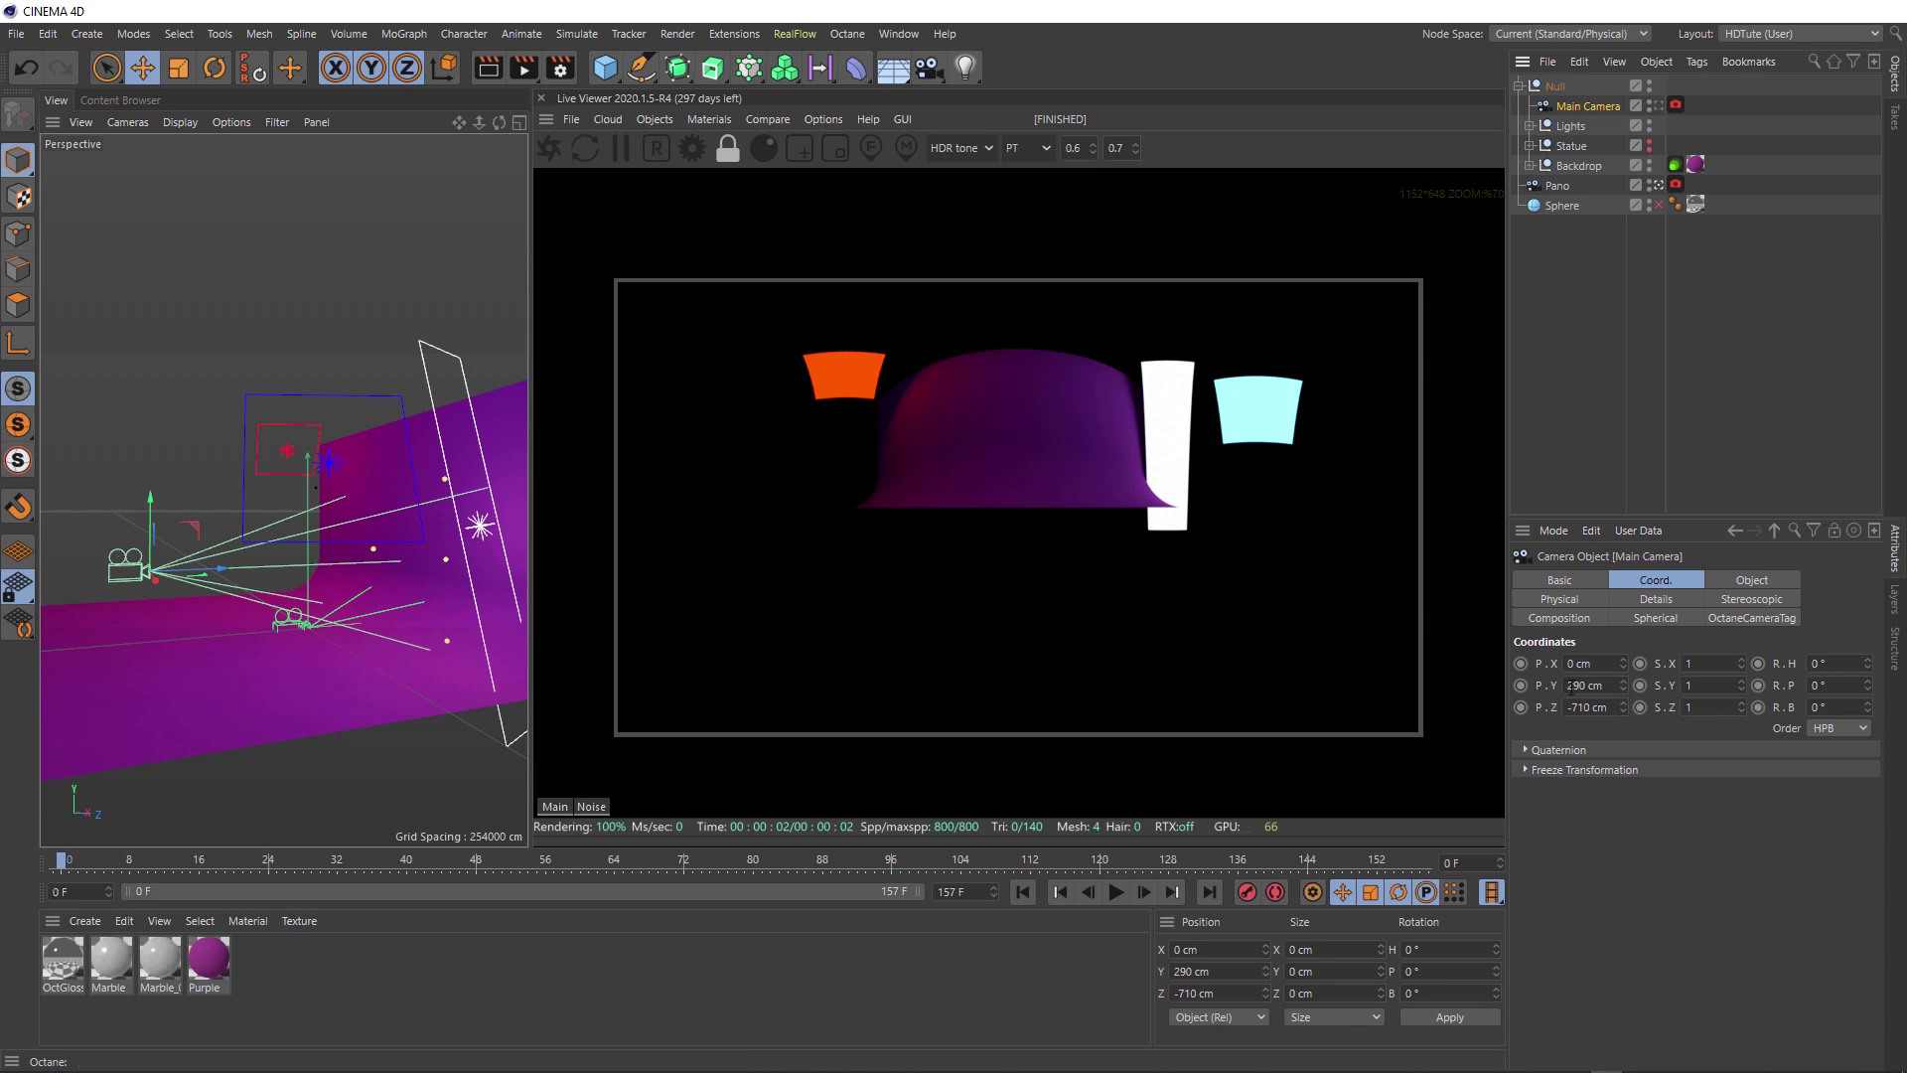
{"action": "left_click", "coordinate": [1556, 84]}
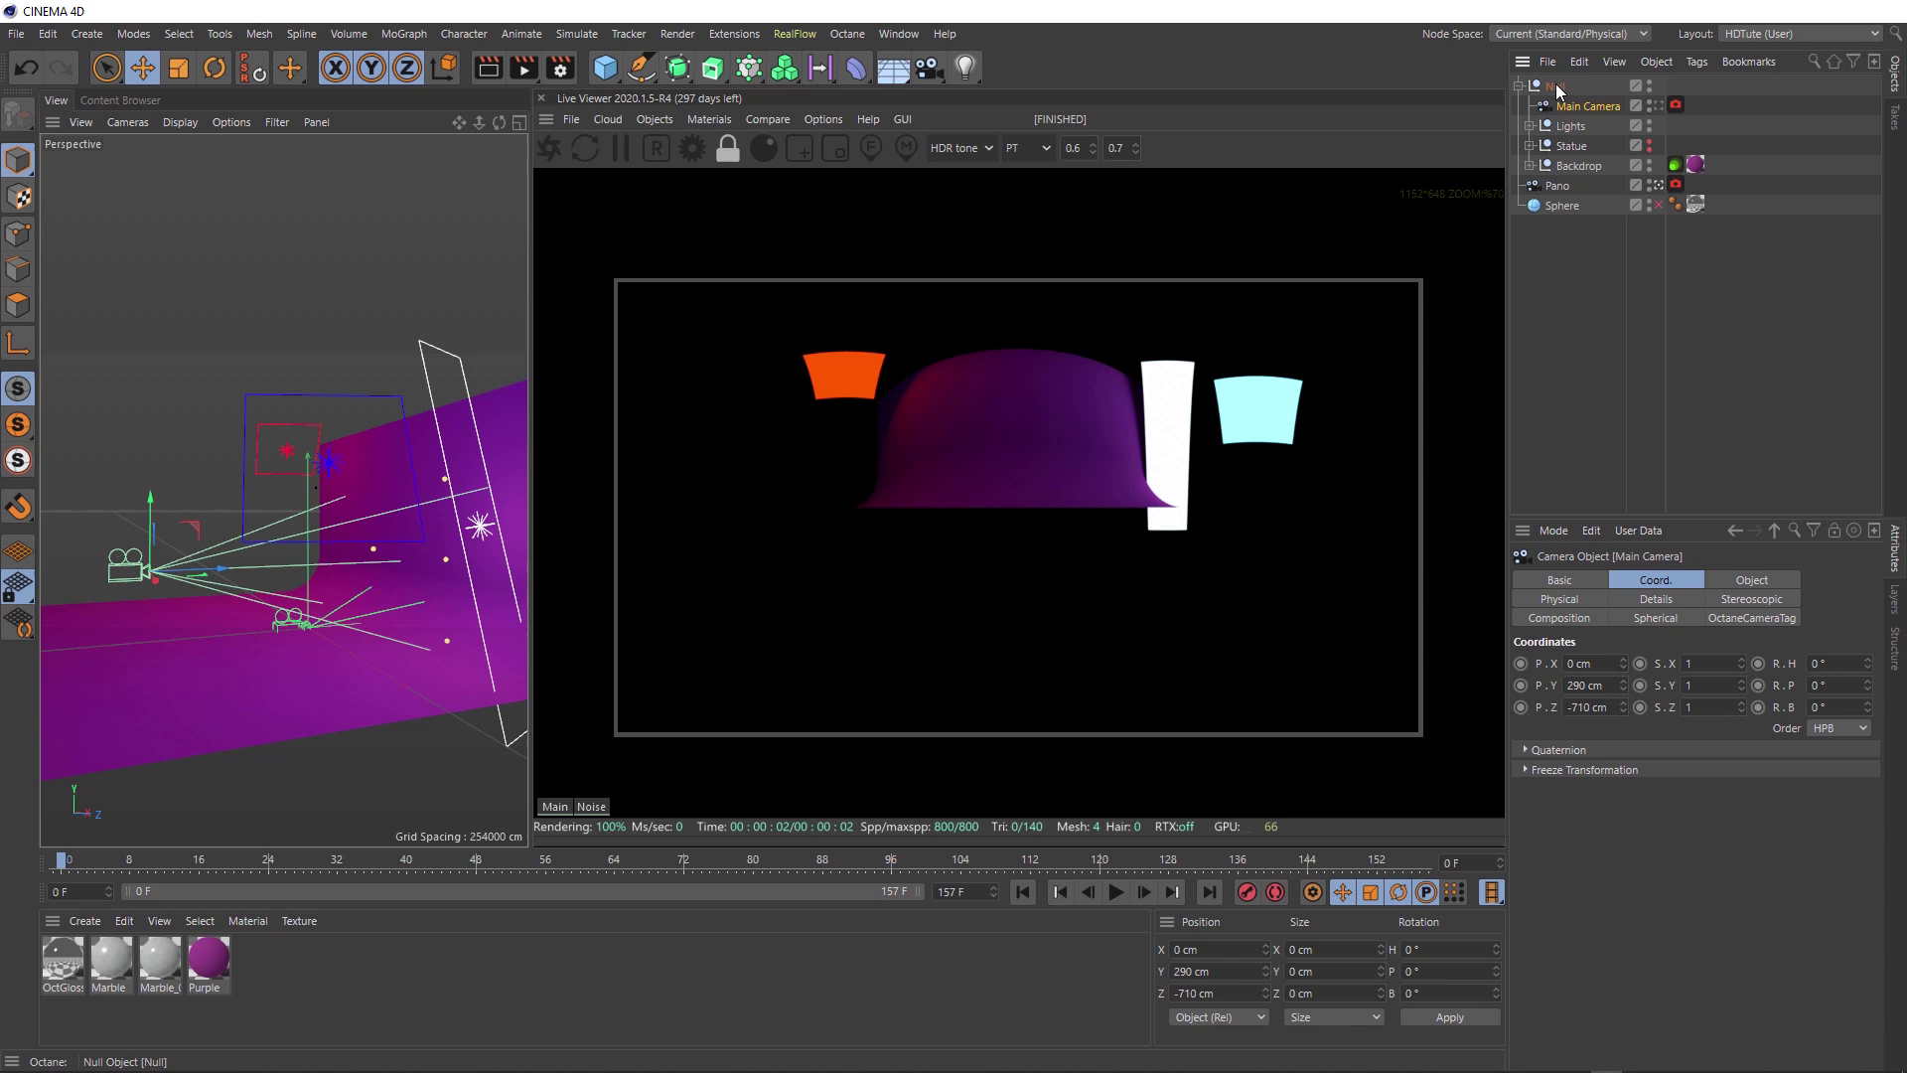
Render through Main Camera with the statue visible and set the Null's P.Y to -290 cm
{"action": "left_click", "coordinate": [1657, 105]}
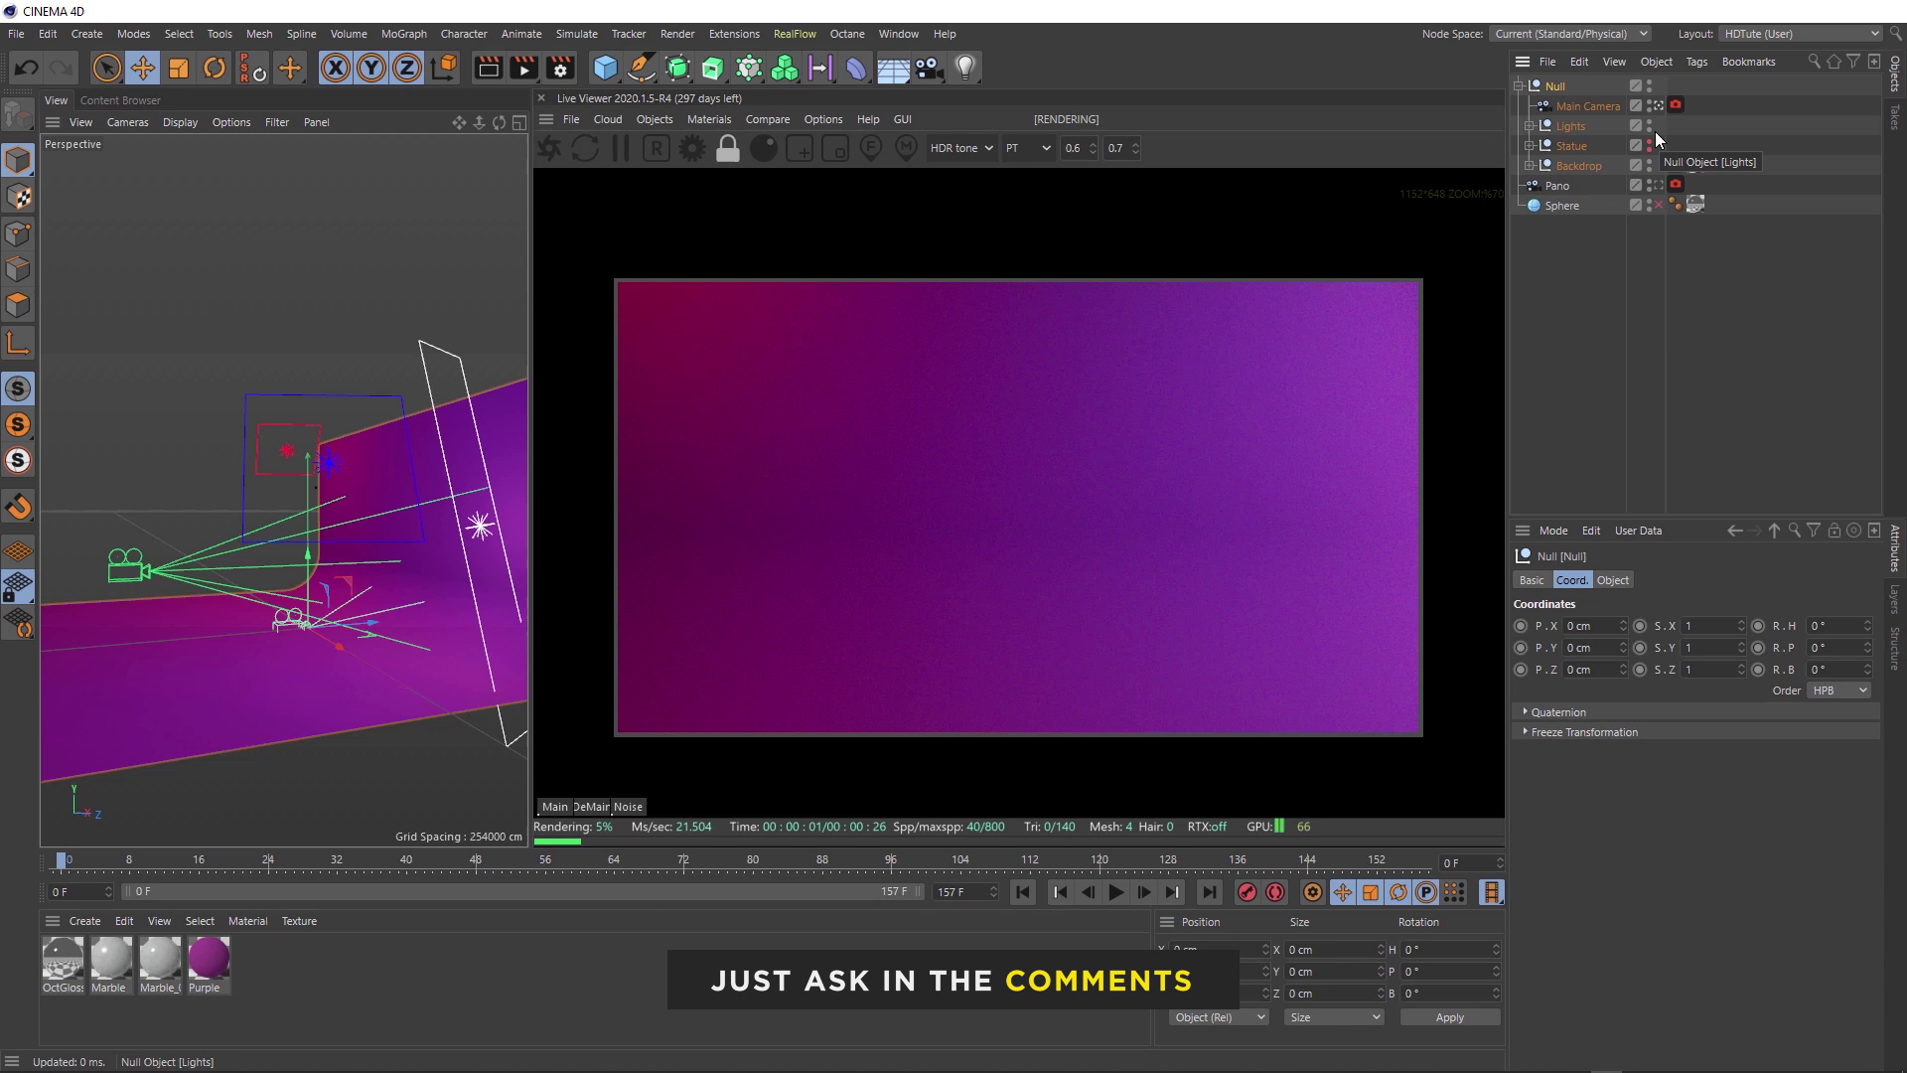
{"action": "left_click", "coordinate": [1650, 139]}
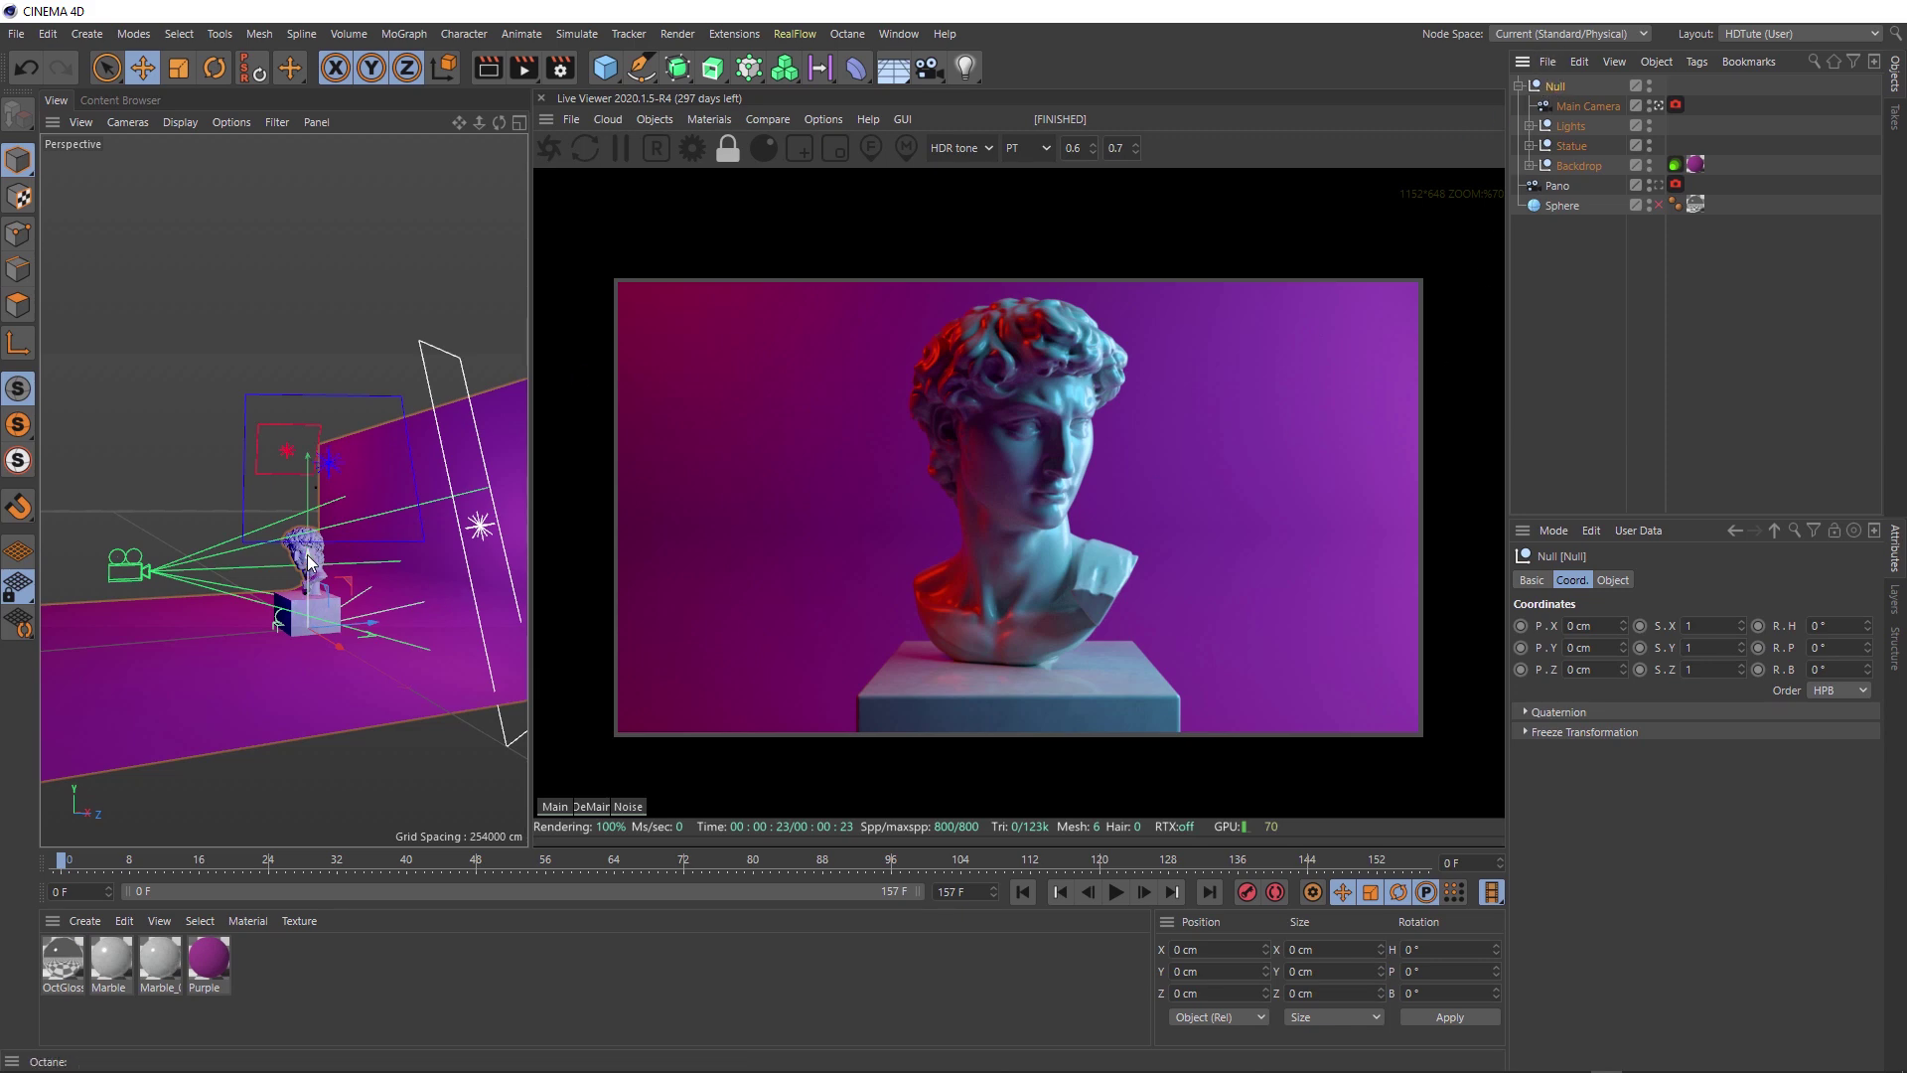
{"action": "left_click_drag", "start_coordinate": [309, 566], "coordinate": [310, 630]}
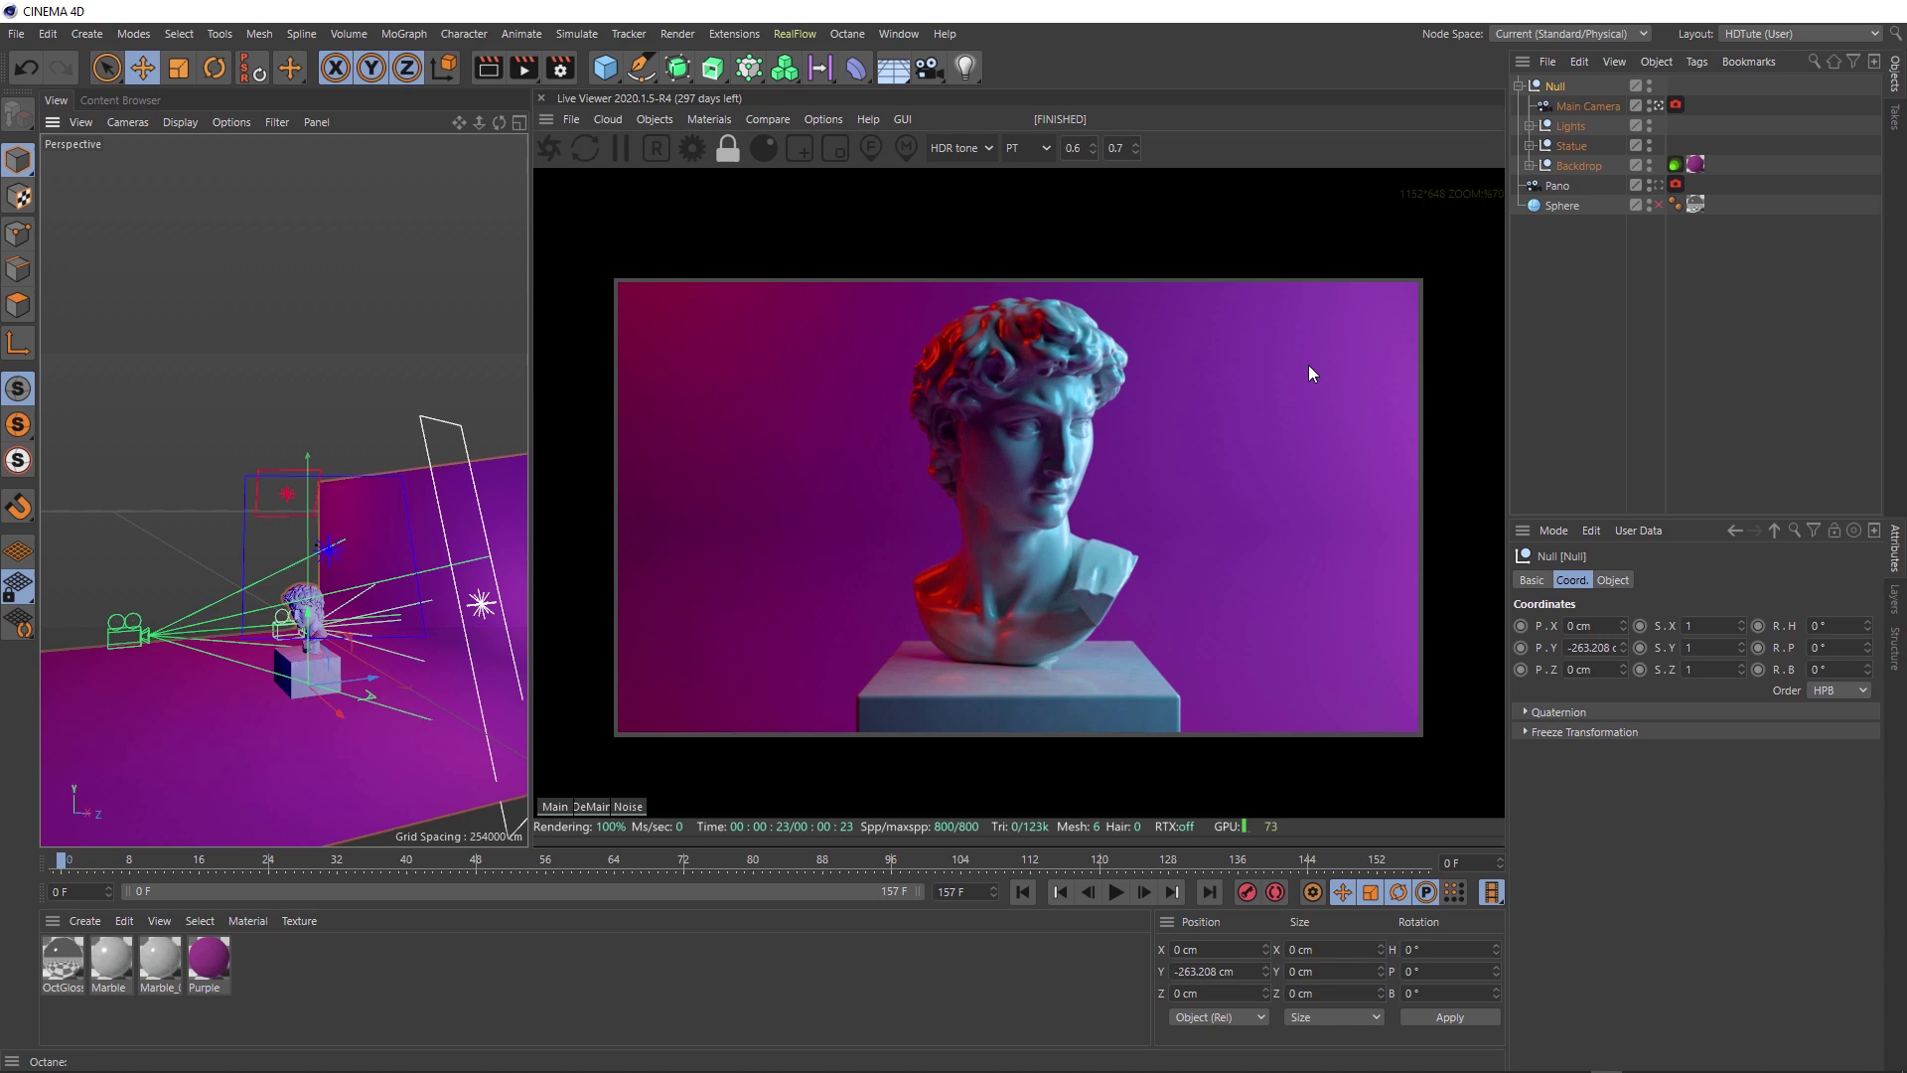
{"action": "double_click", "coordinate": [1579, 647]}
{"action": "type", "text": "-290"}
{"action": "key", "text": "Return"}
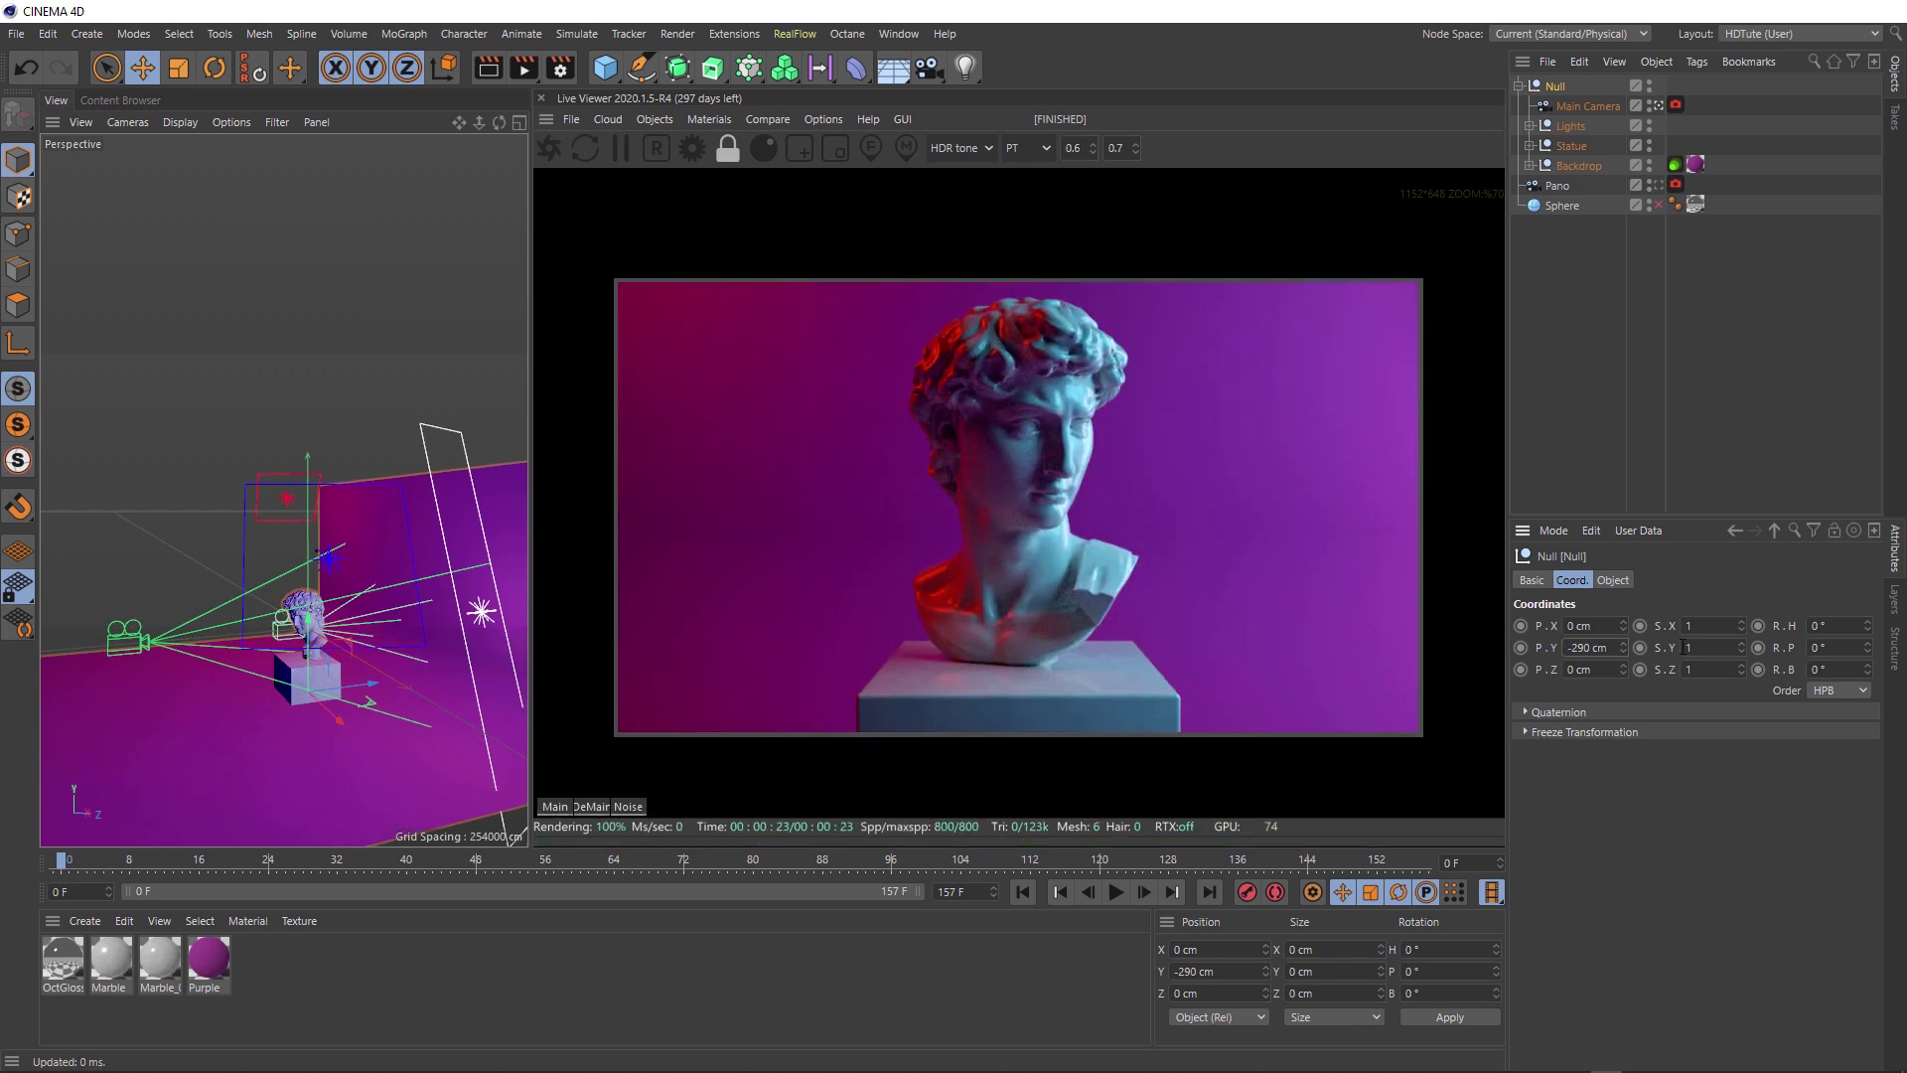
{"action": "left_click", "coordinate": [1575, 106]}
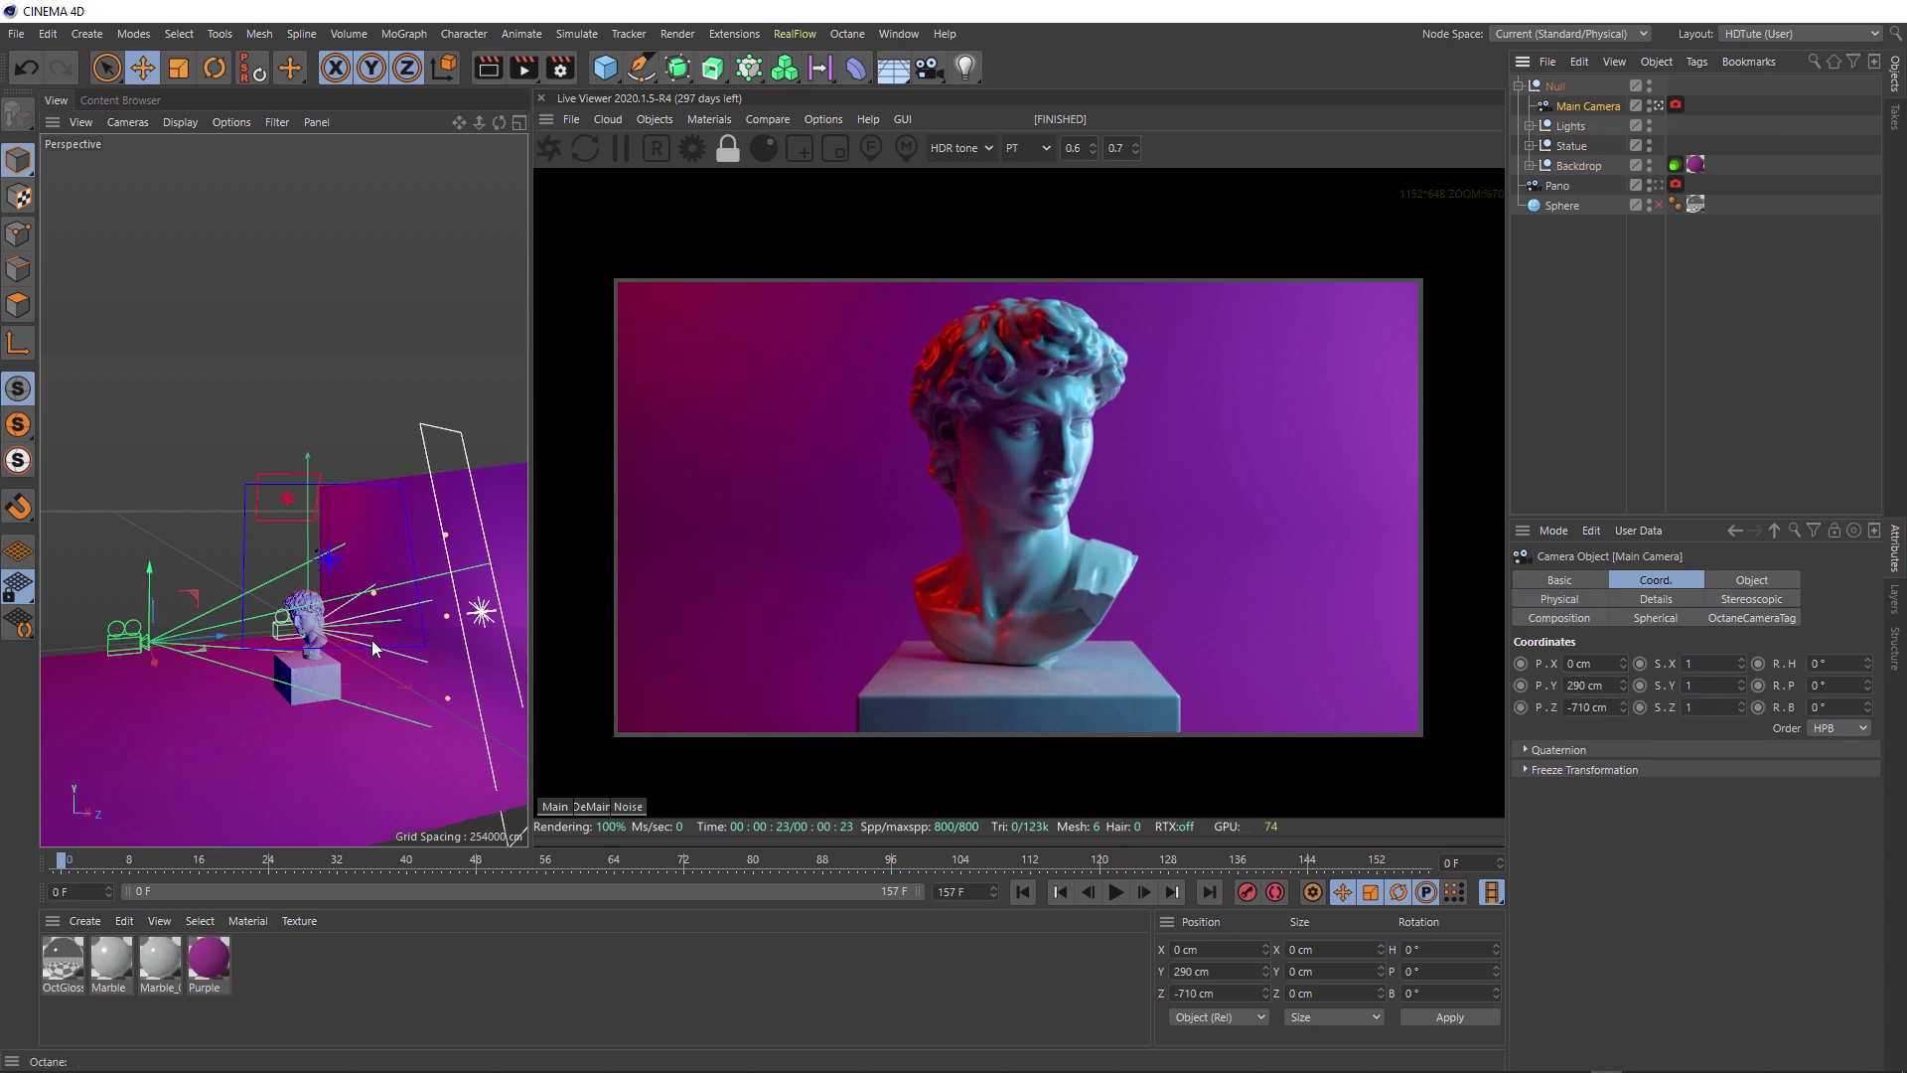
{"action": "scroll", "coordinate": [184, 645], "scroll_direction": "up", "scroll_amount": 2}
{"action": "scroll", "coordinate": [244, 620], "scroll_direction": "up", "scroll_amount": 3}
{"action": "scroll", "coordinate": [230, 574], "scroll_direction": "up", "scroll_amount": 2}
{"action": "scroll", "coordinate": [126, 561], "scroll_direction": "up", "scroll_amount": 2}
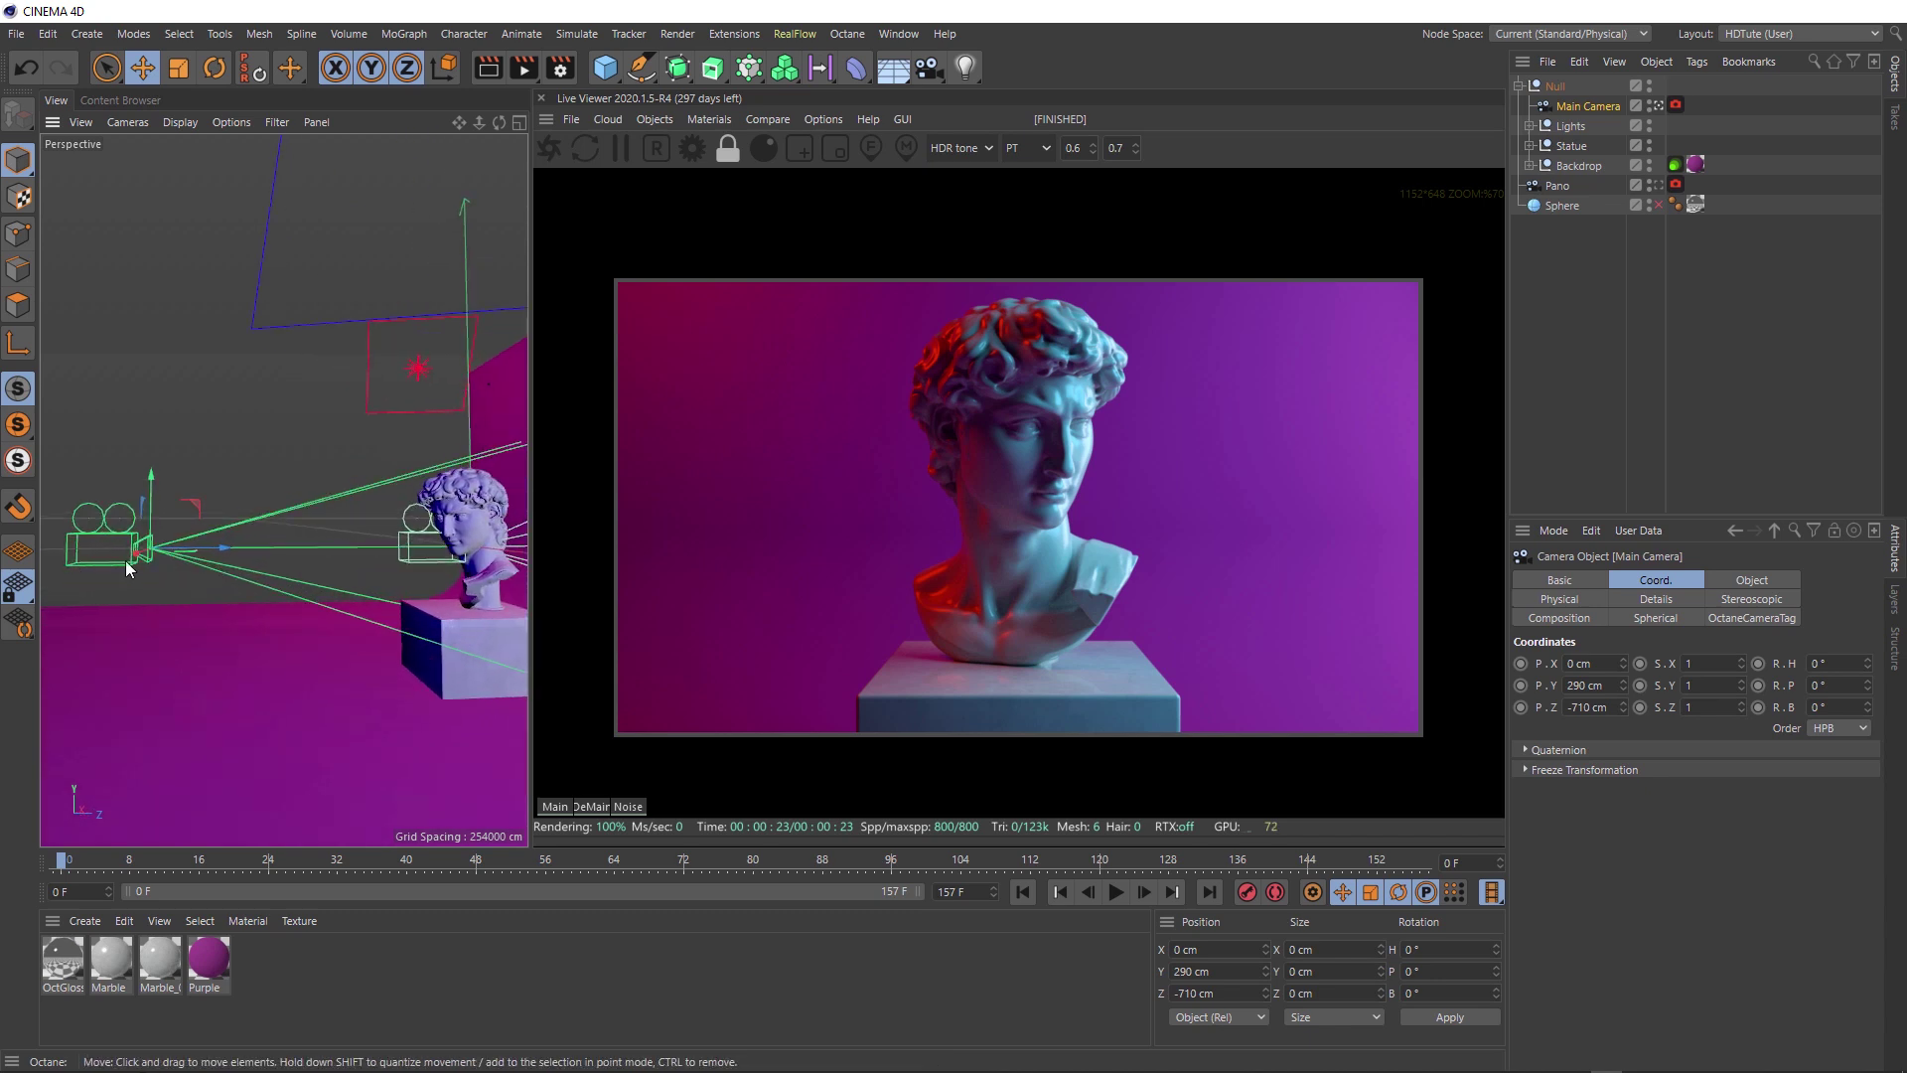
{"action": "scroll", "coordinate": [448, 546], "scroll_direction": "down", "scroll_amount": 3}
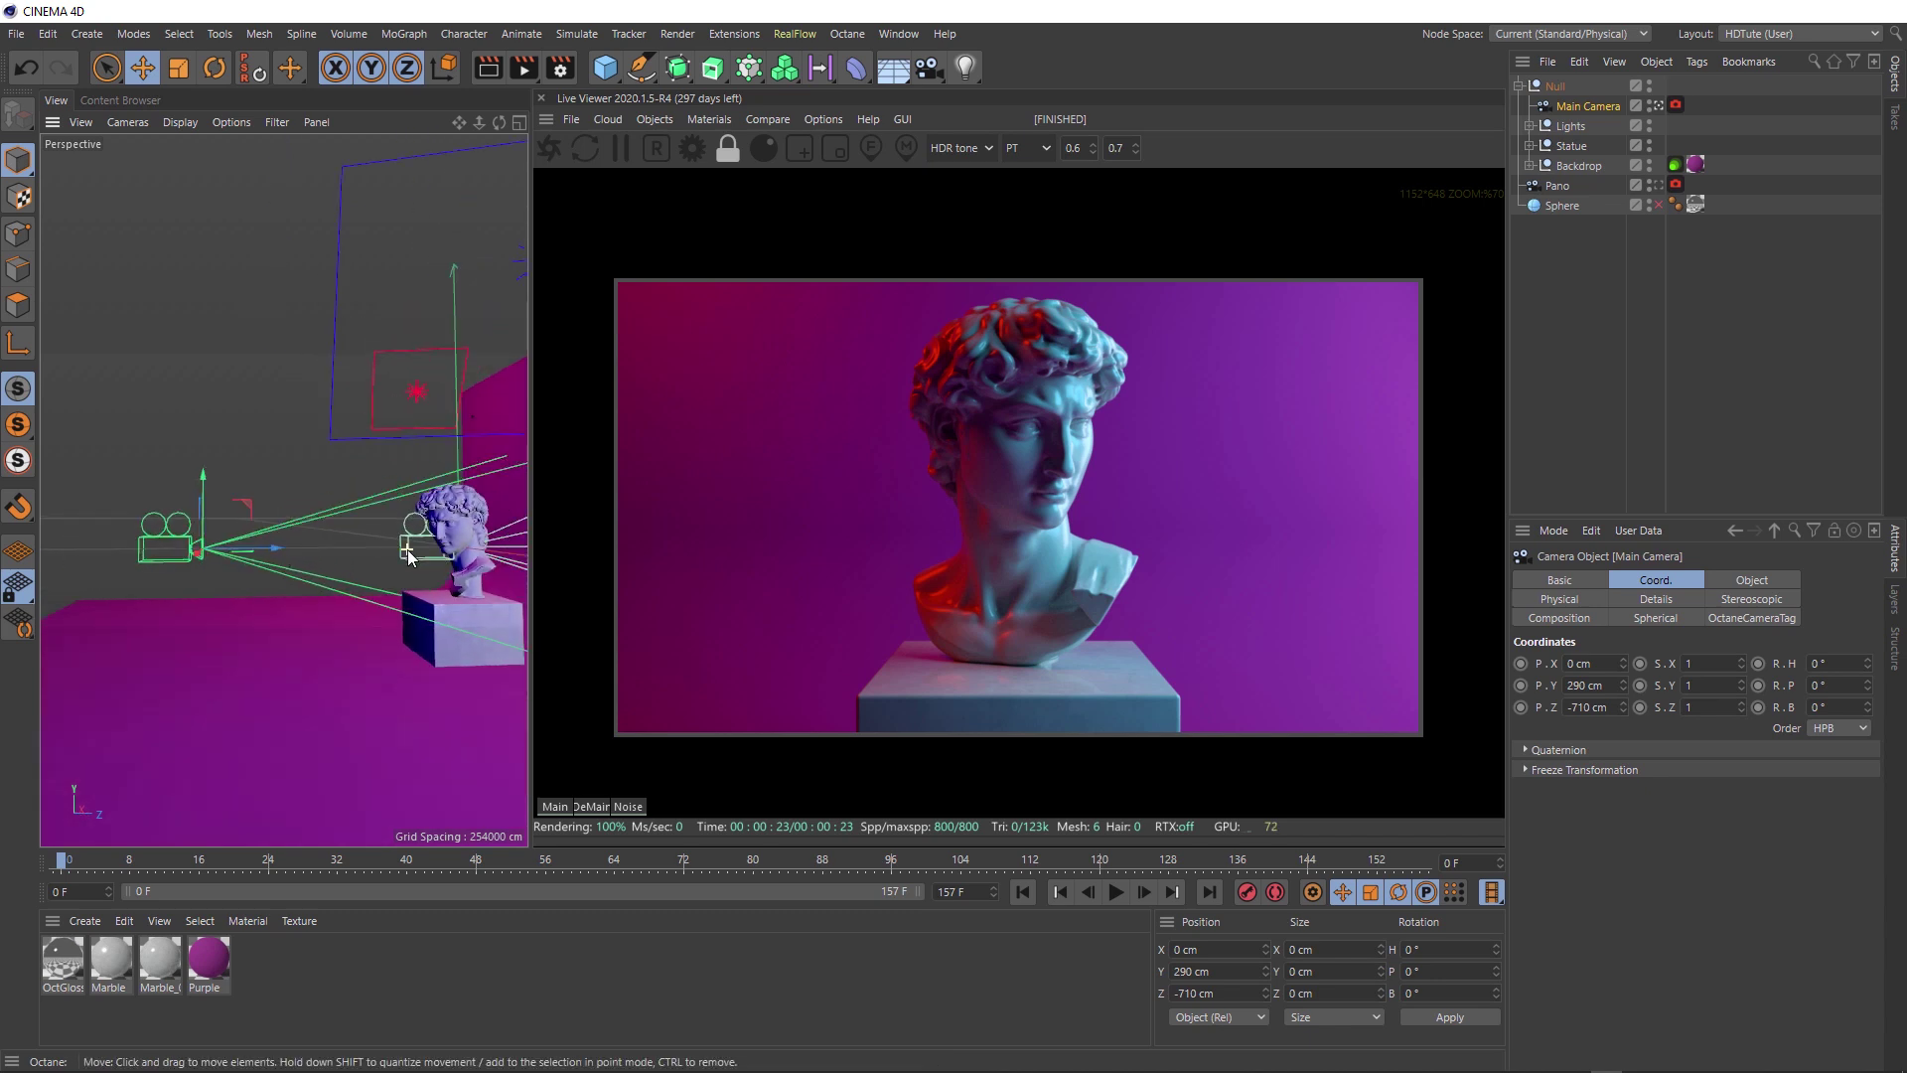
{"action": "scroll", "coordinate": [407, 550], "scroll_direction": "down", "scroll_amount": 1}
Hide the Statue again and render the scene through the Pano camera
{"action": "mouse_move", "coordinate": [406, 502]}
{"action": "left_mouse_down", "text": "alt"}
{"action": "mouse_move", "coordinate": [347, 544]}
{"action": "mouse_move", "coordinate": [370, 552]}
{"action": "left_mouse_up", "text": "alt"}
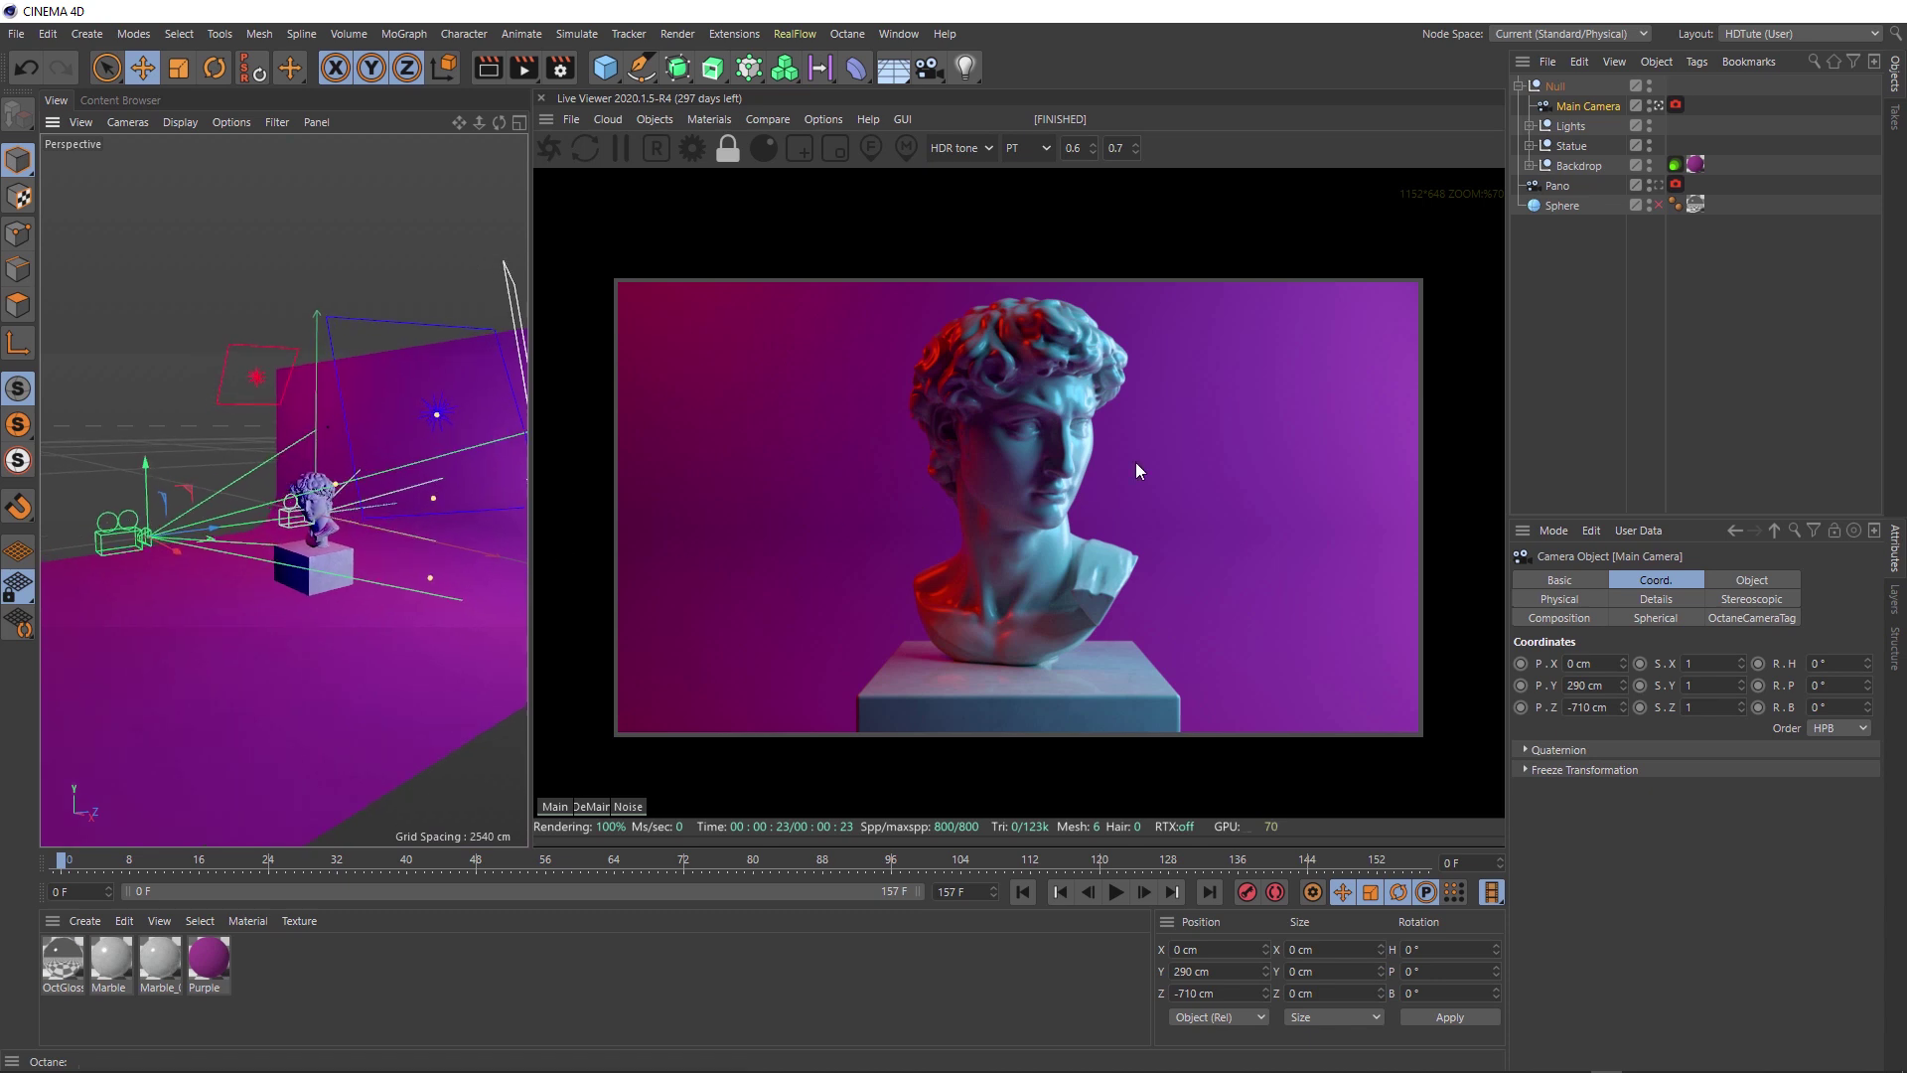
{"action": "left_click", "coordinate": [1650, 139], "text": "ctrl"}
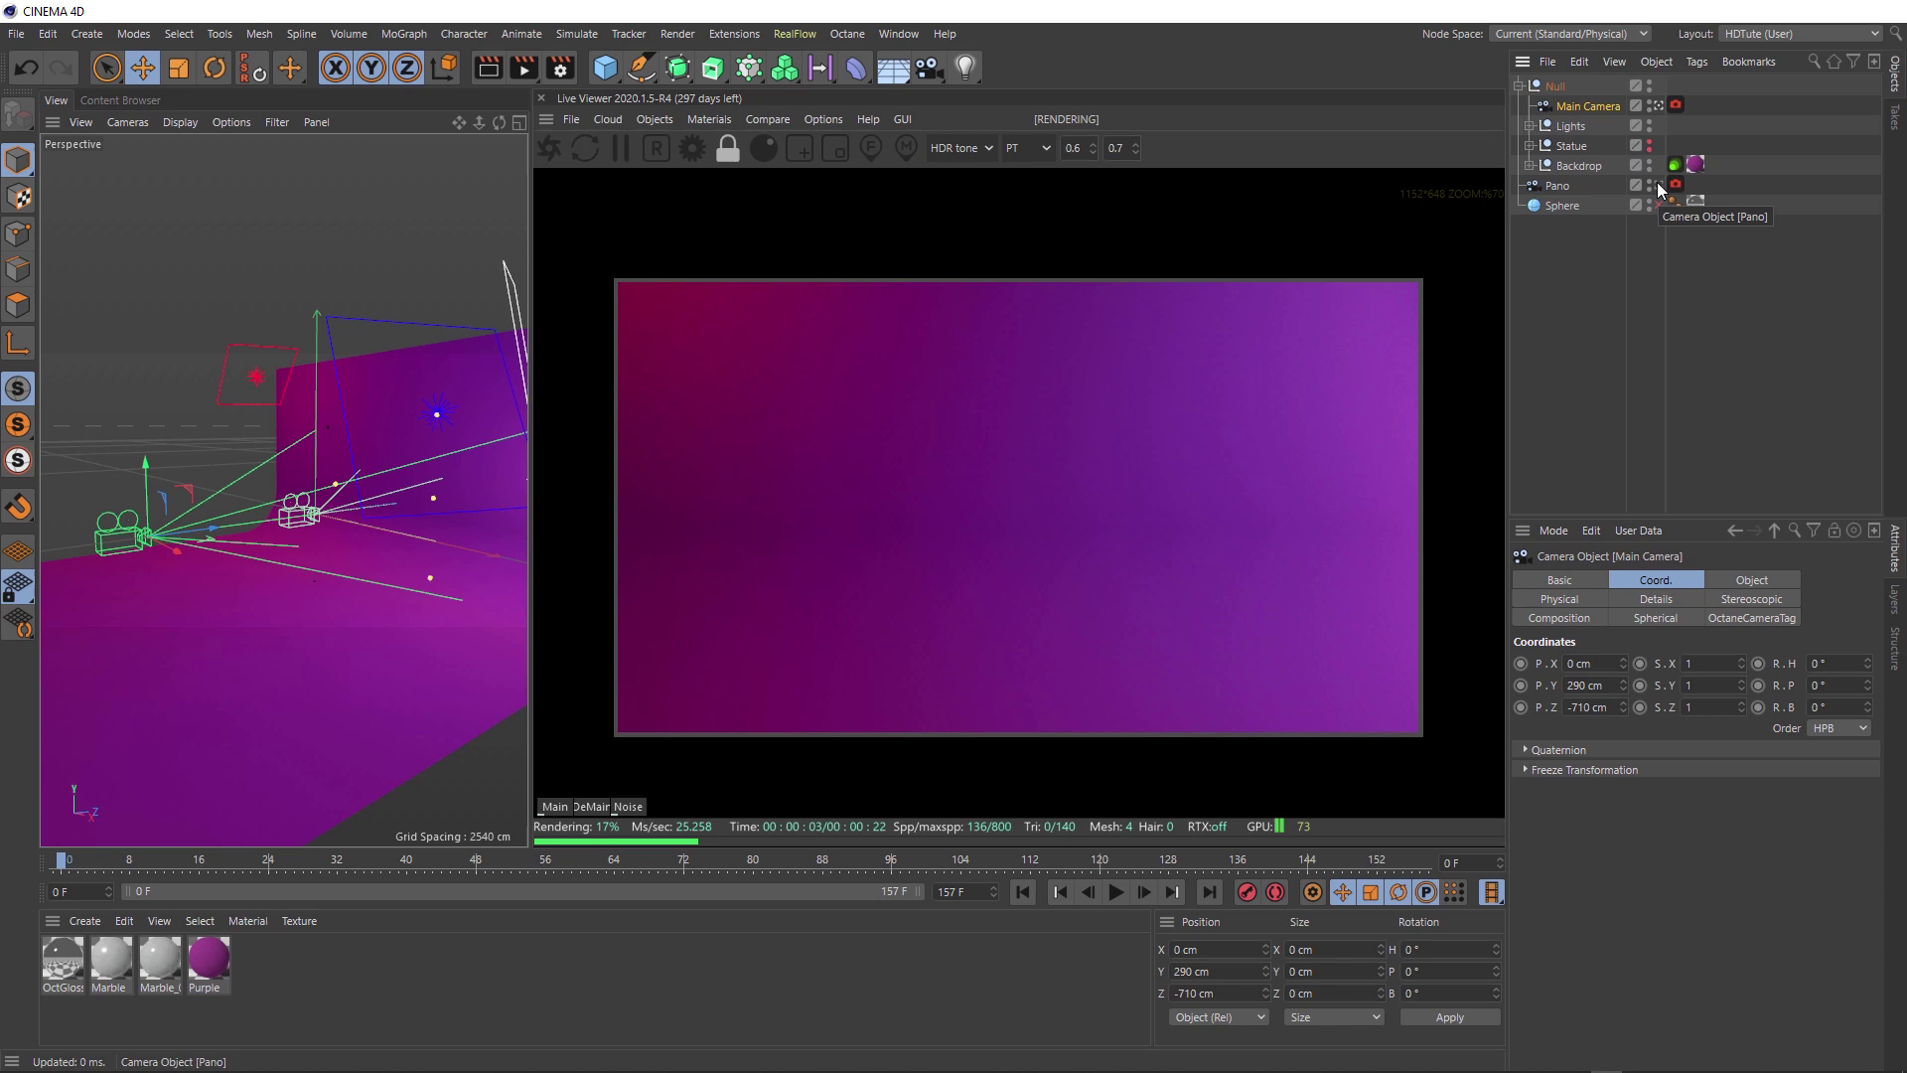
{"action": "left_click", "coordinate": [1657, 183]}
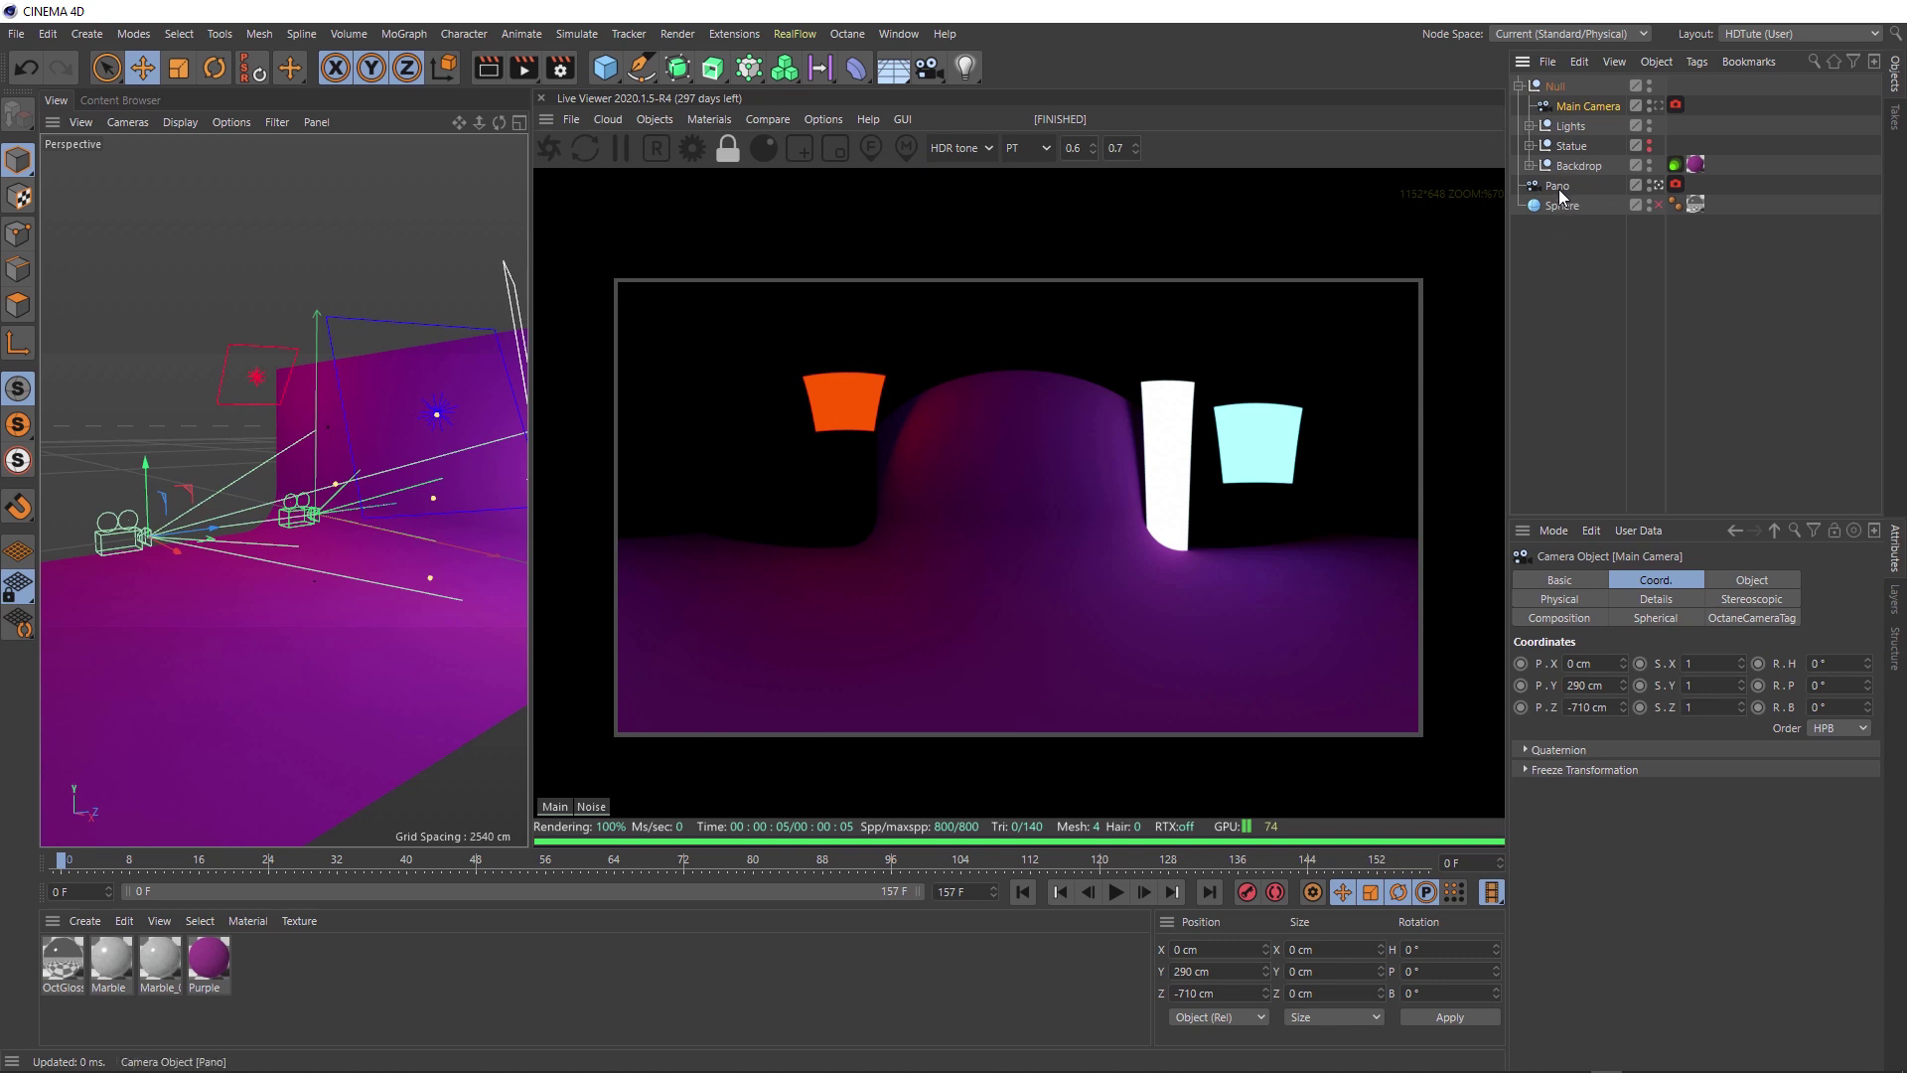
{"action": "left_click", "coordinate": [565, 71]}
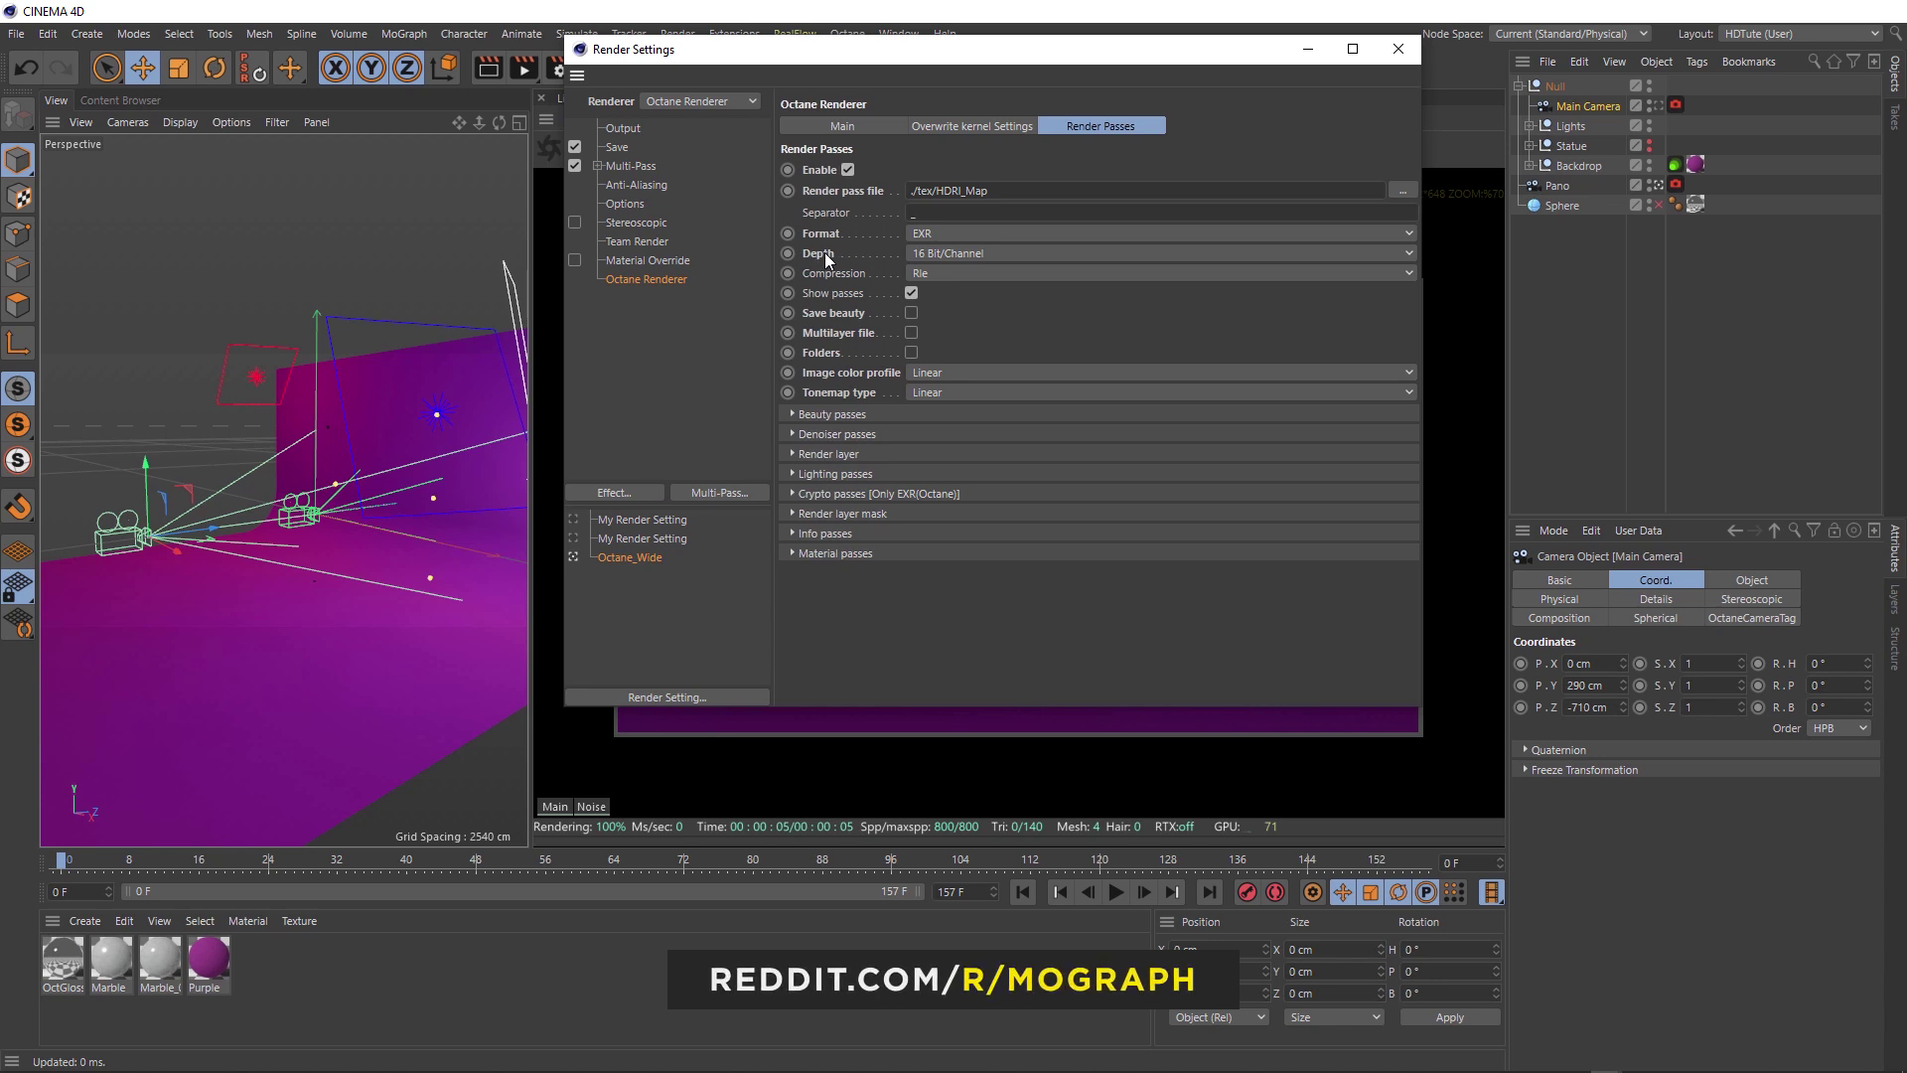
{"action": "left_click", "coordinate": [972, 256]}
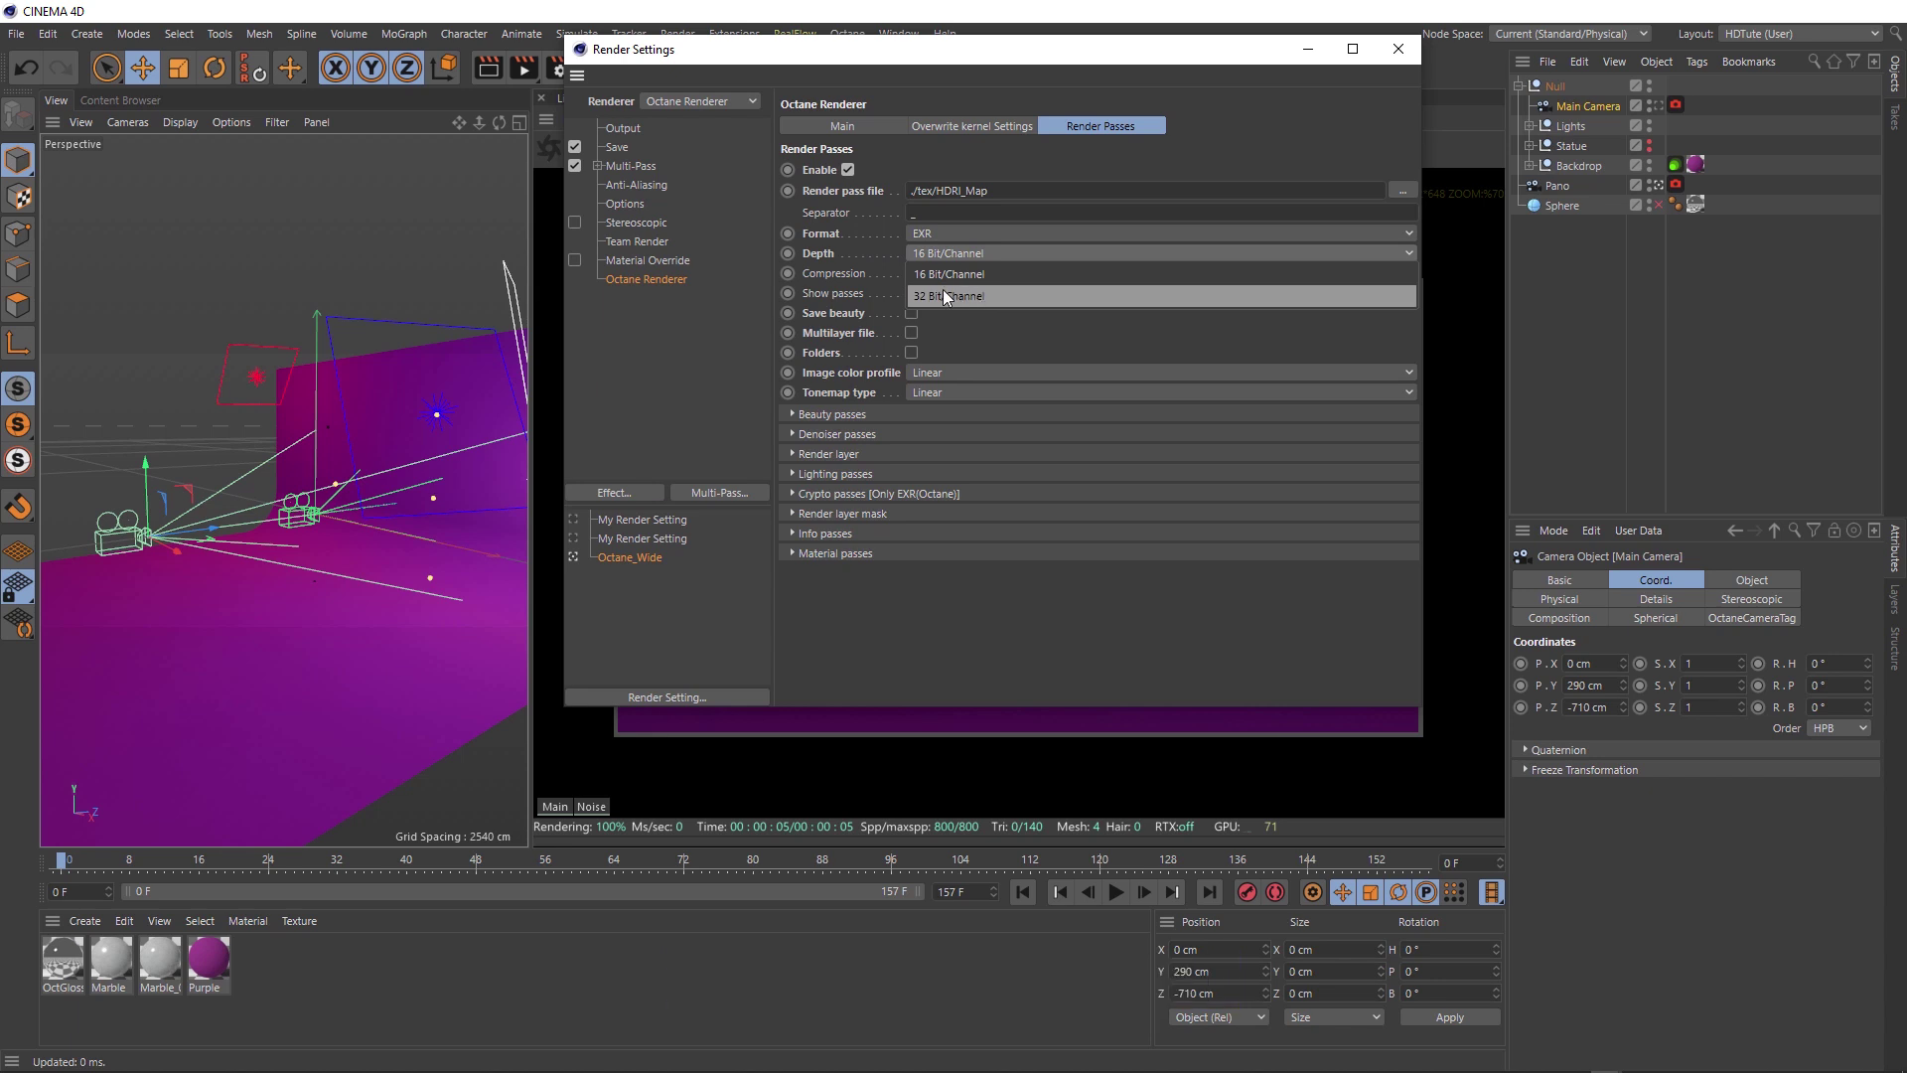
{"action": "left_click", "coordinate": [852, 249]}
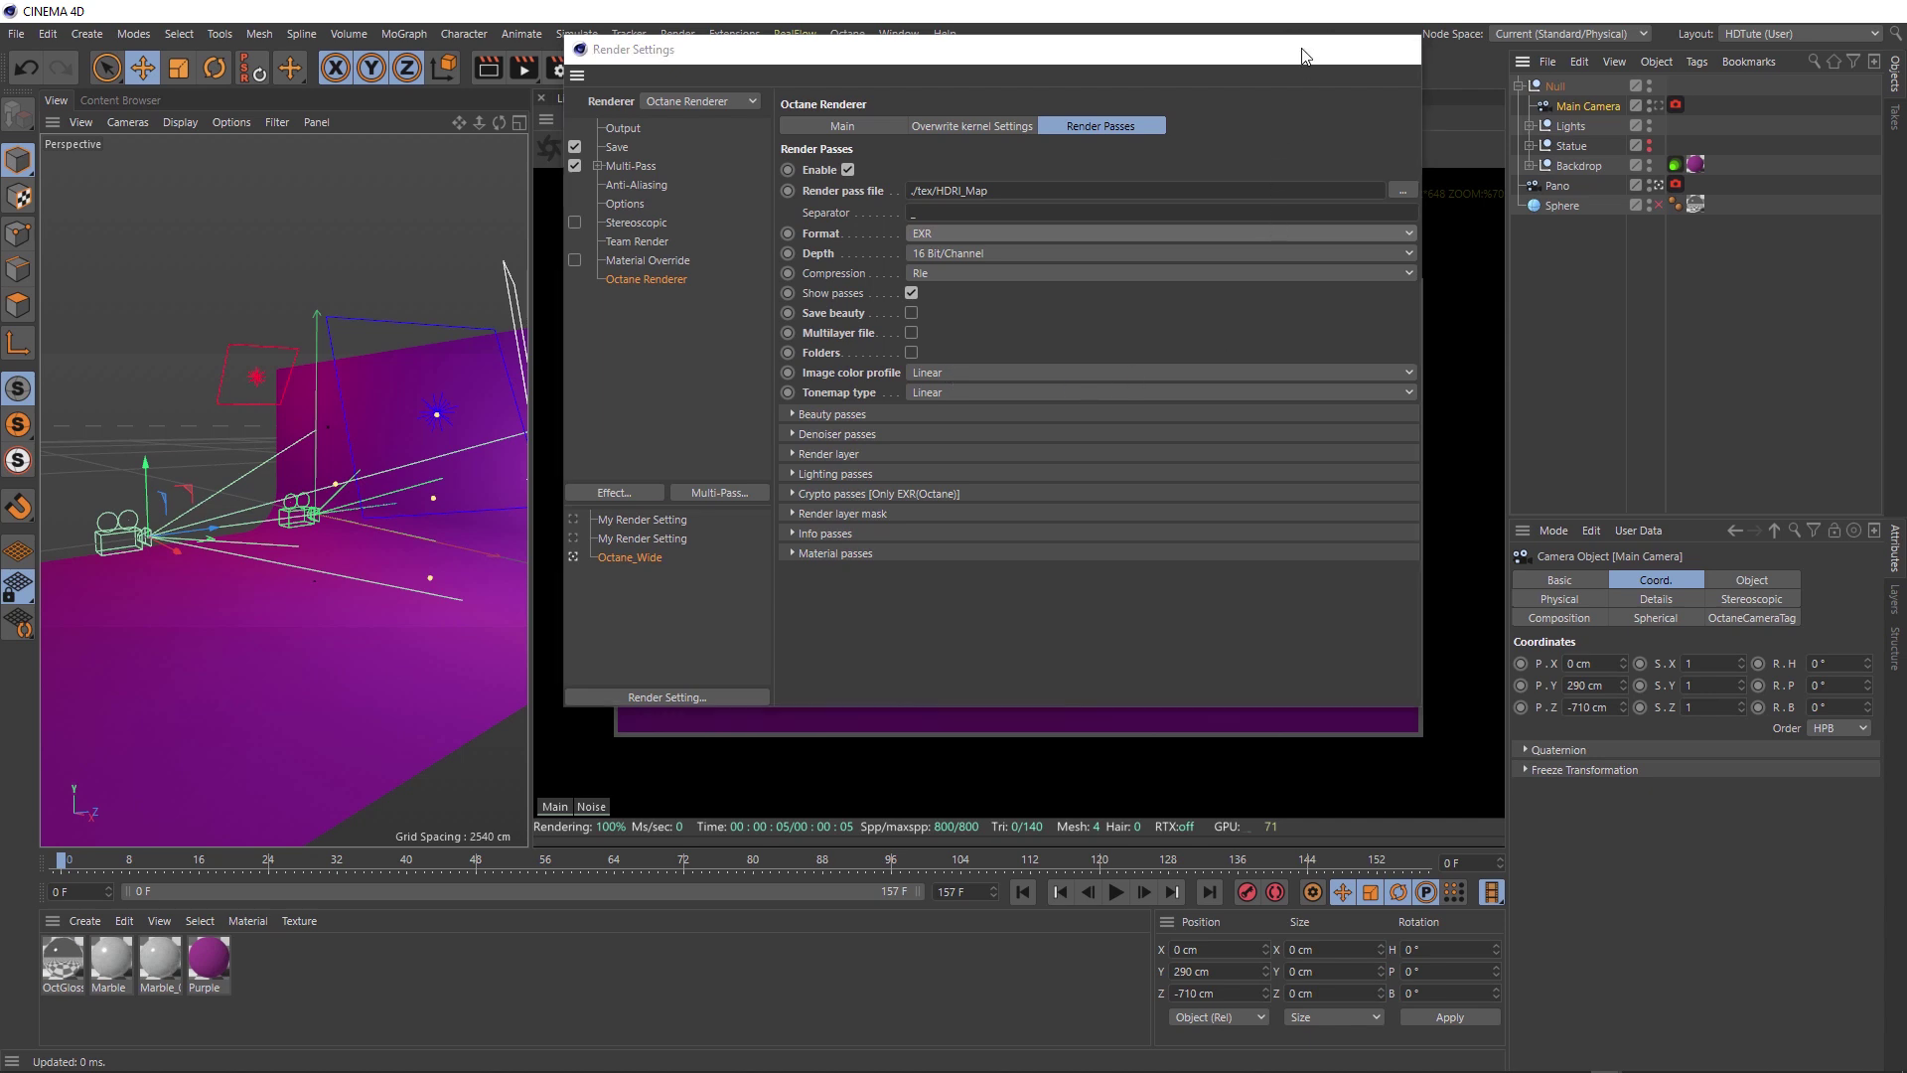
{"action": "left_click", "coordinate": [1303, 49]}
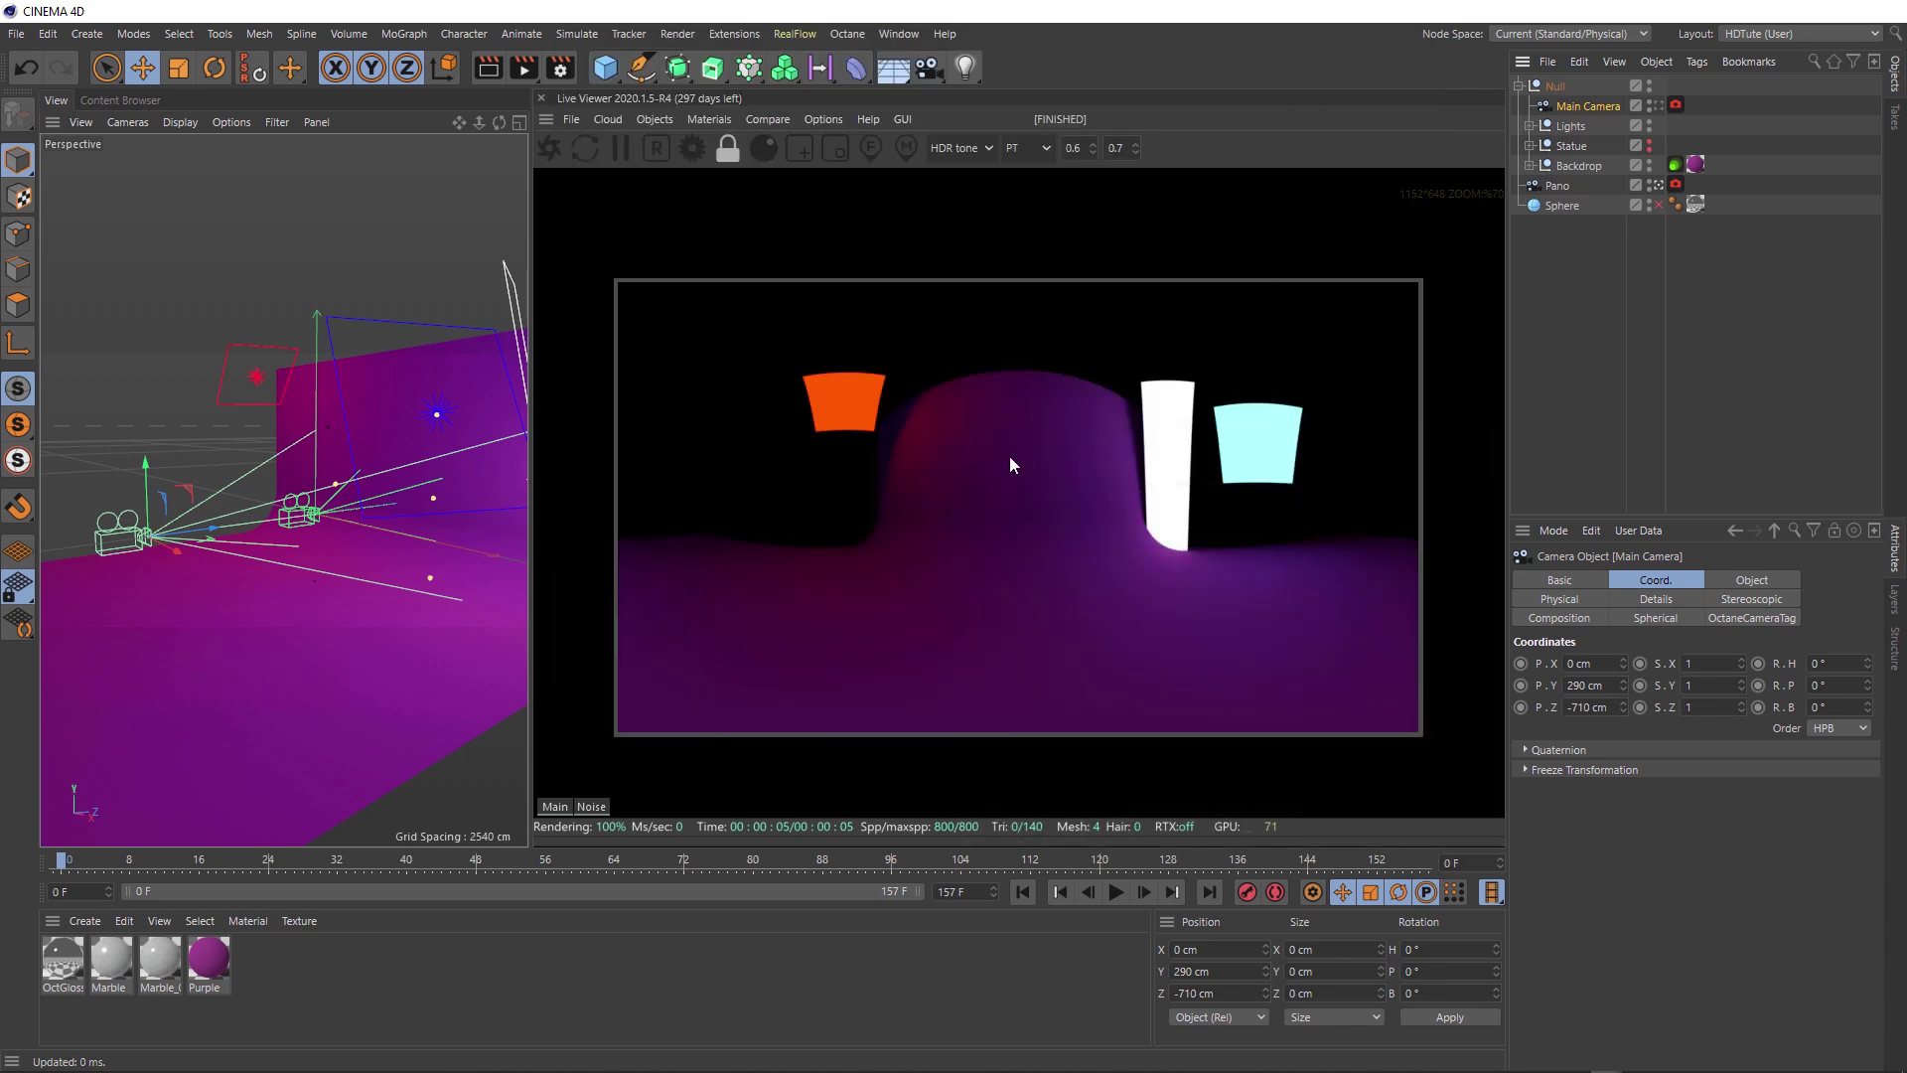
Render the panoramic HDRI bake to the Picture Viewer (Shift+R) and close it when done
{"action": "key", "text": "shift+r"}
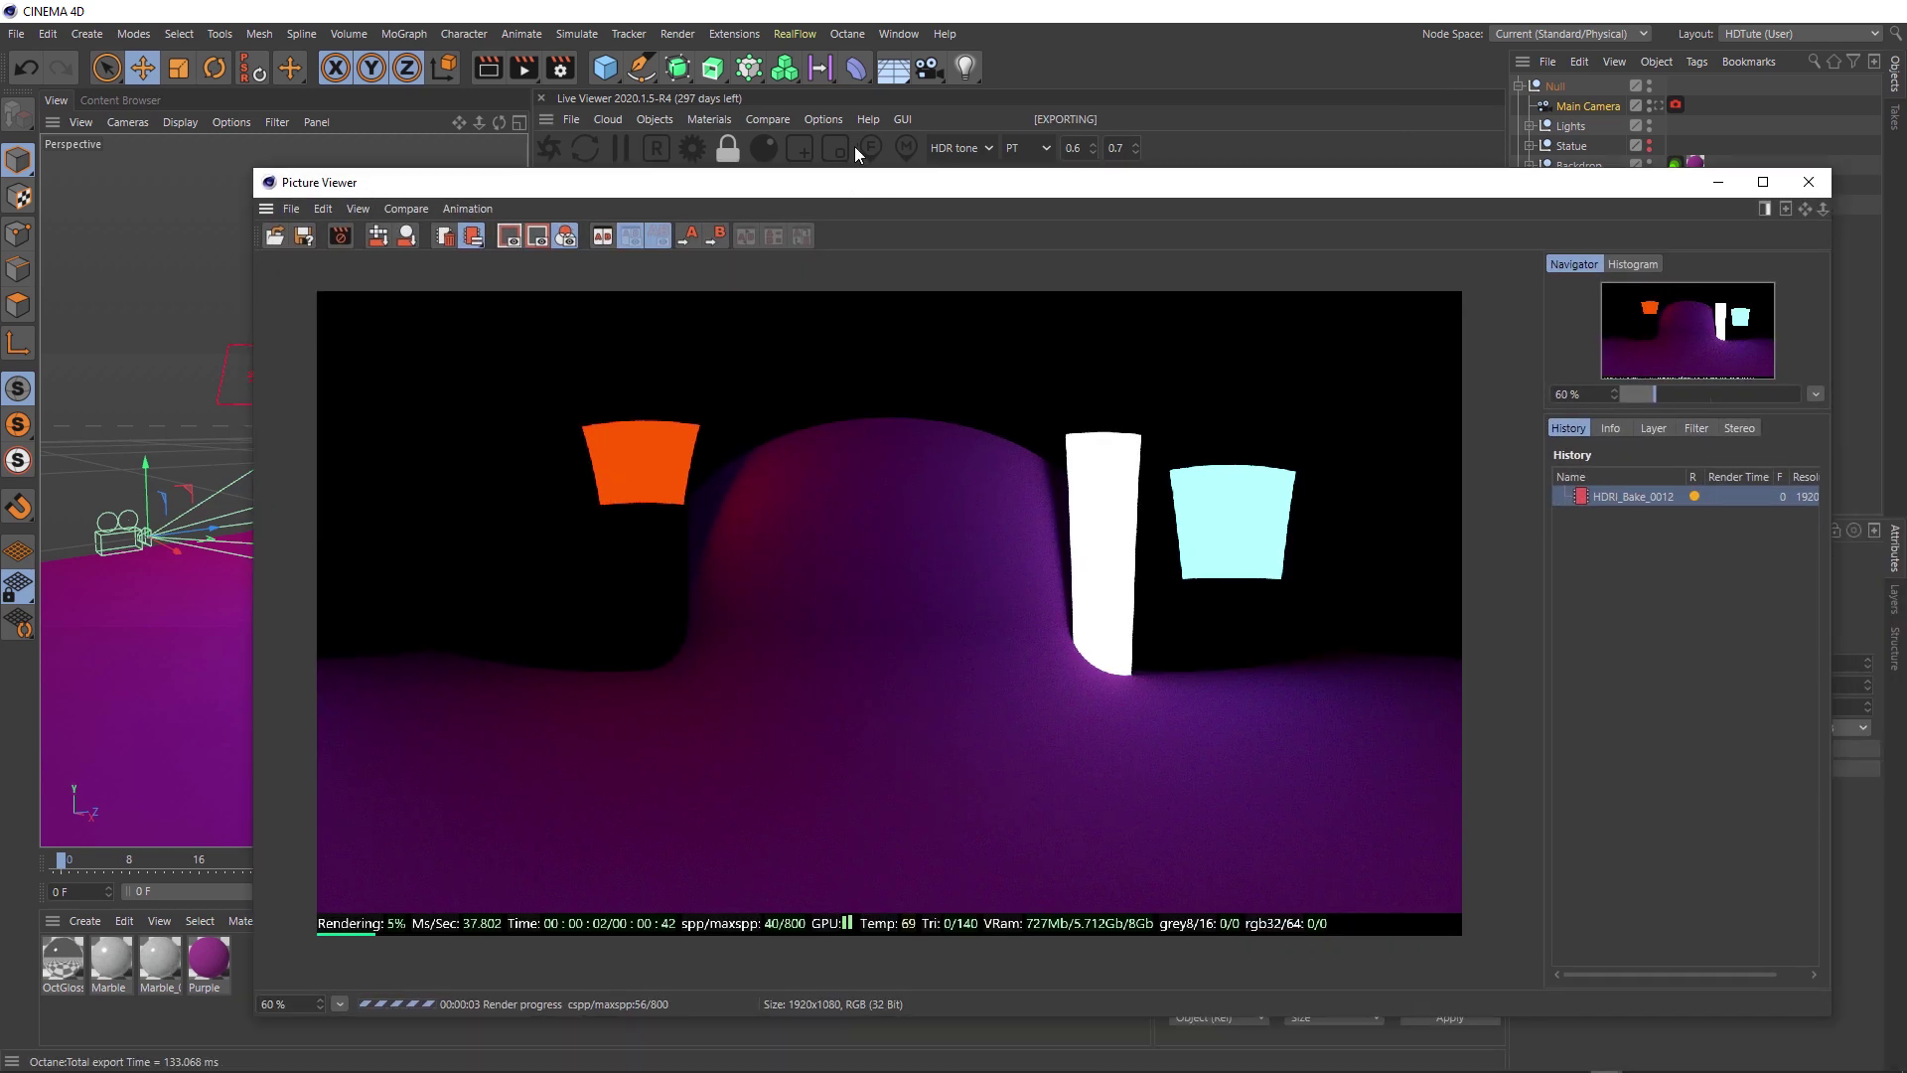
{"action": "left_click_drag", "start_coordinate": [962, 249], "coordinate": [794, 101]}
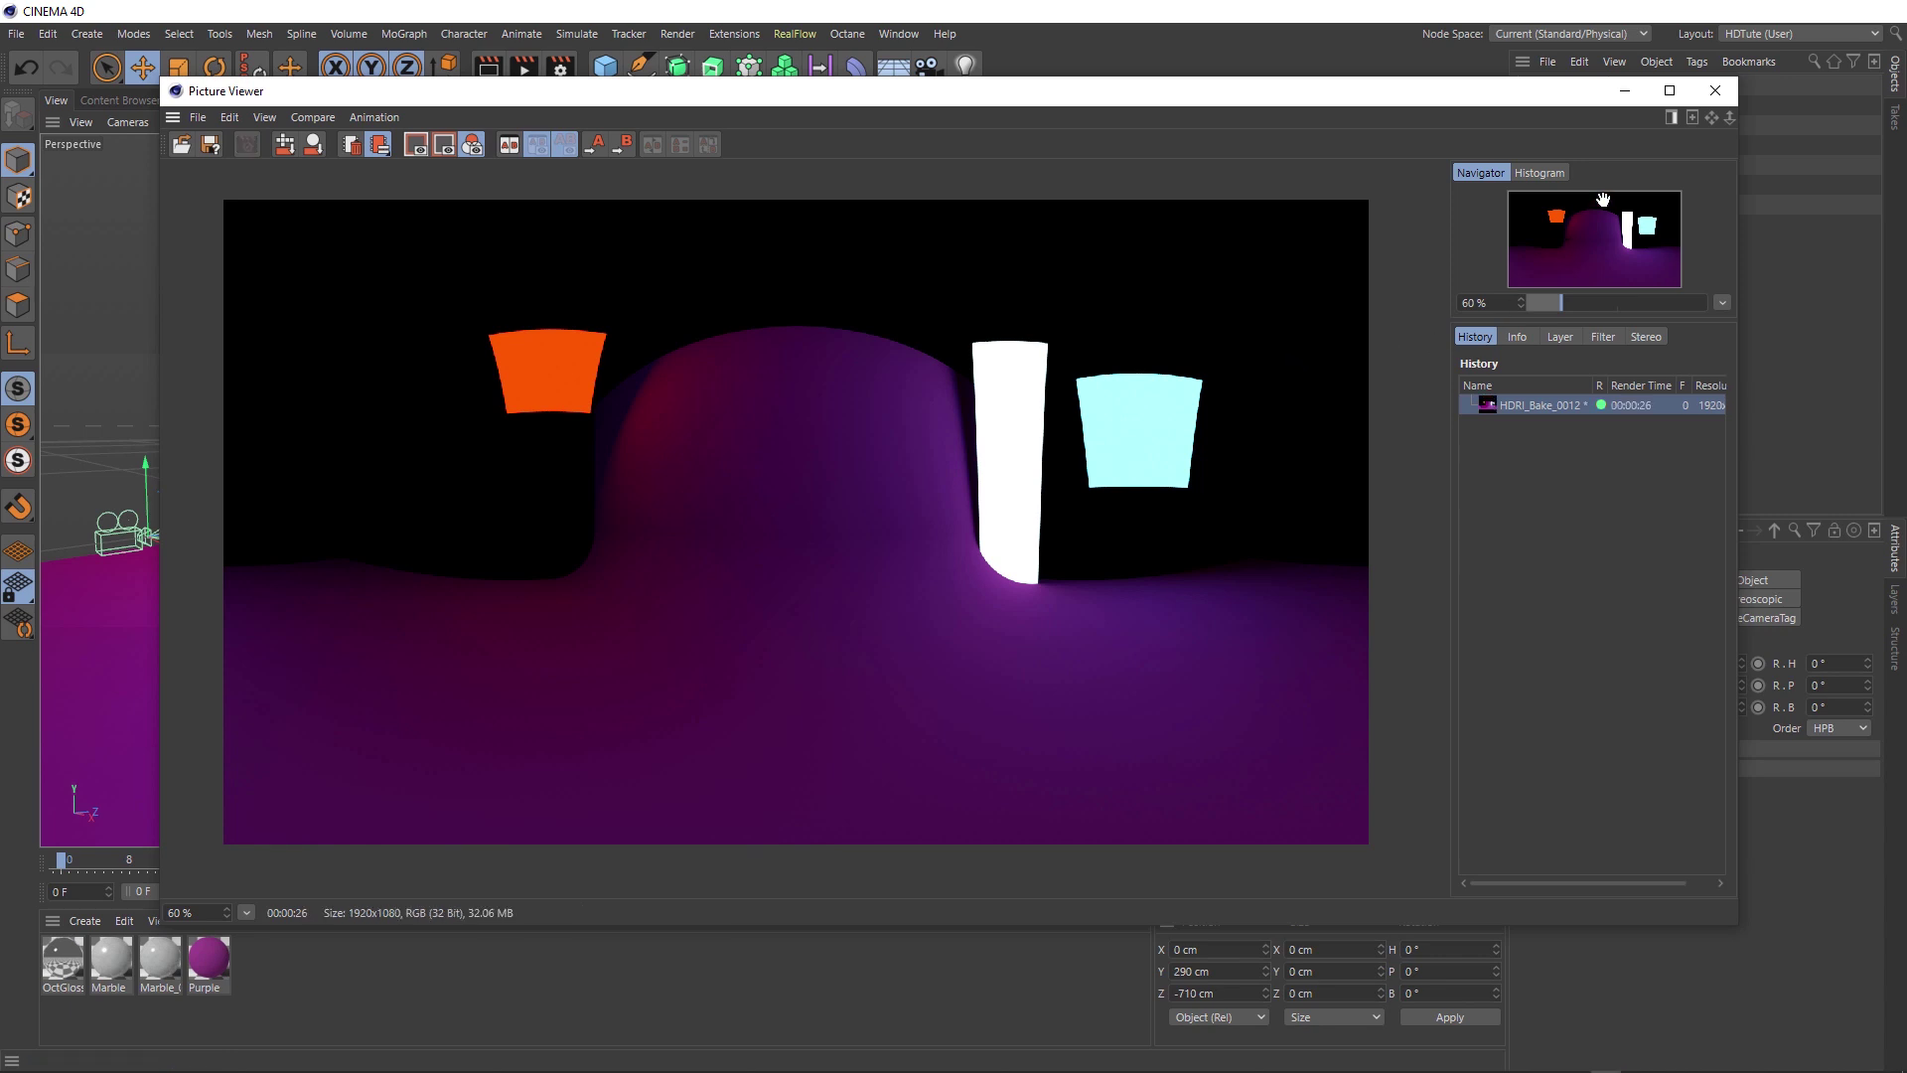
{"action": "left_click", "coordinate": [1624, 92]}
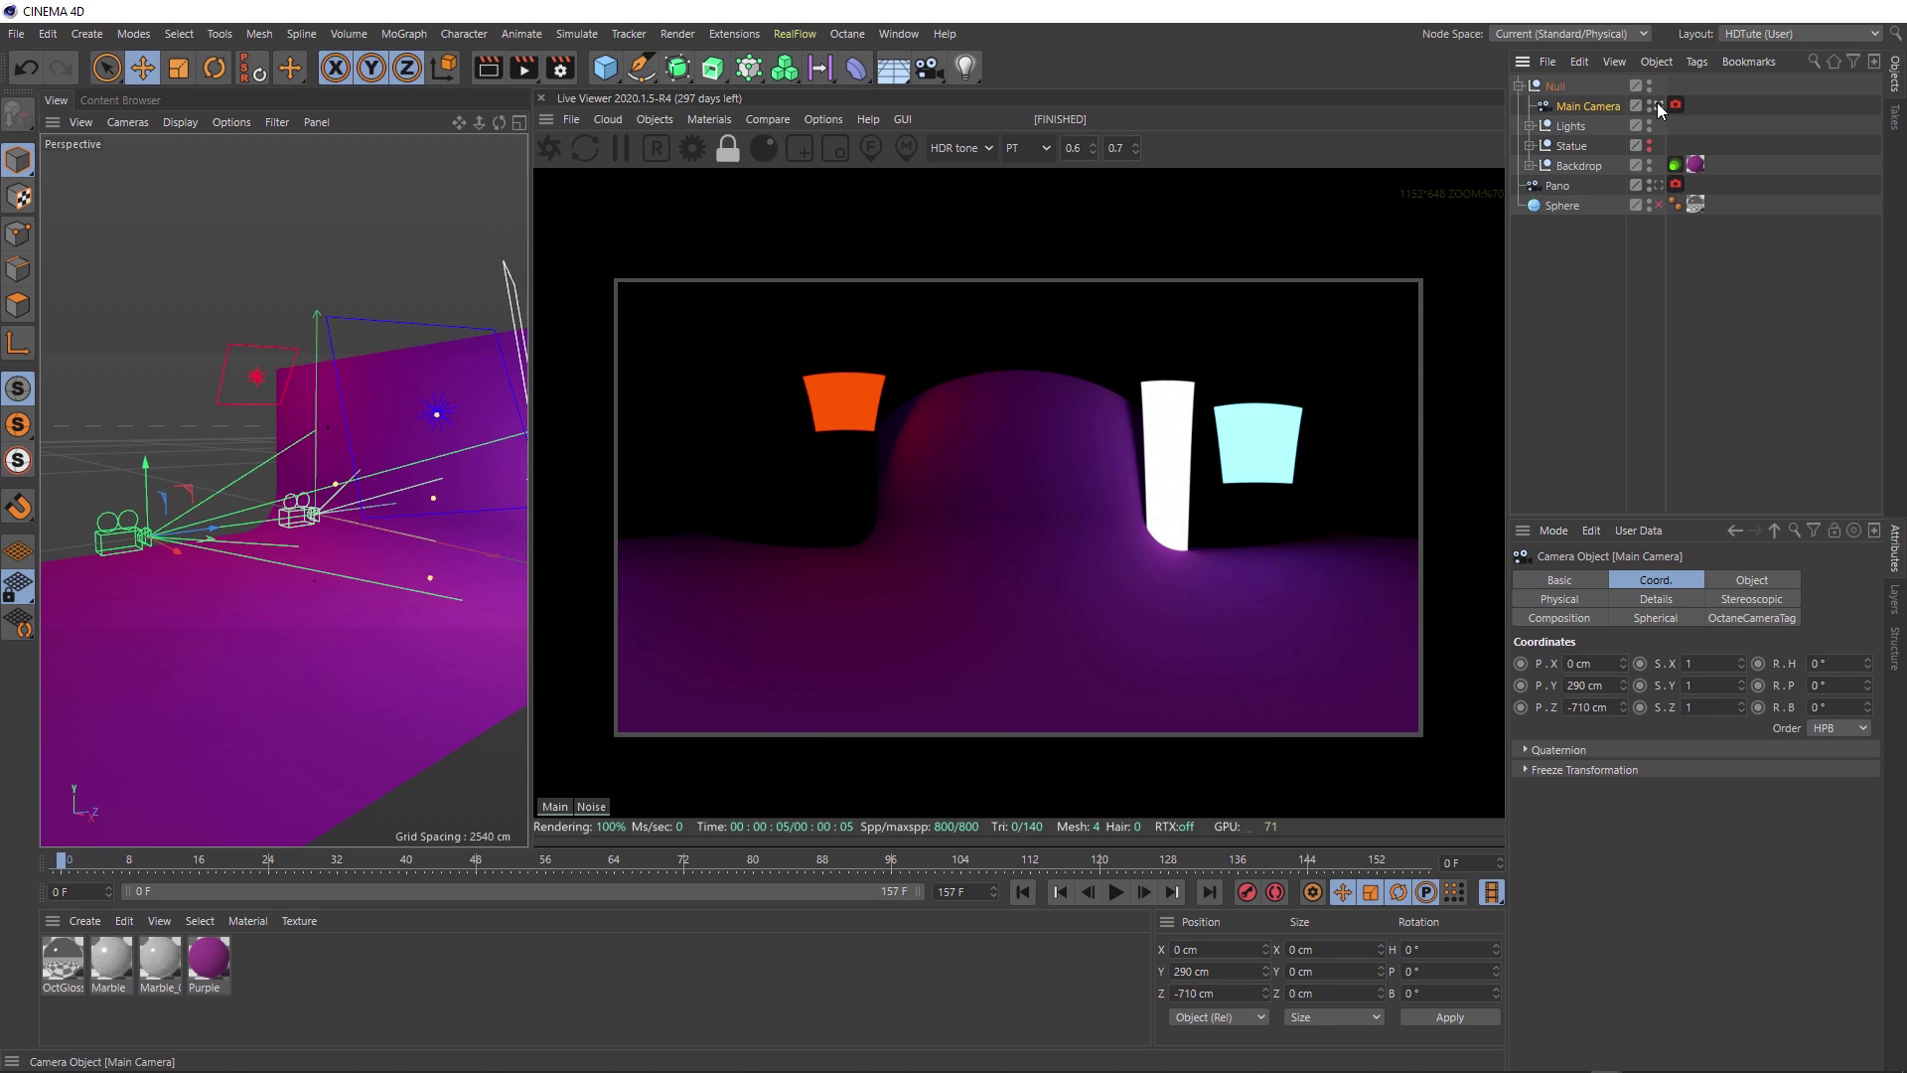
Switch back to the Main Camera and make the Statue visible again
{"action": "left_click", "coordinate": [546, 148]}
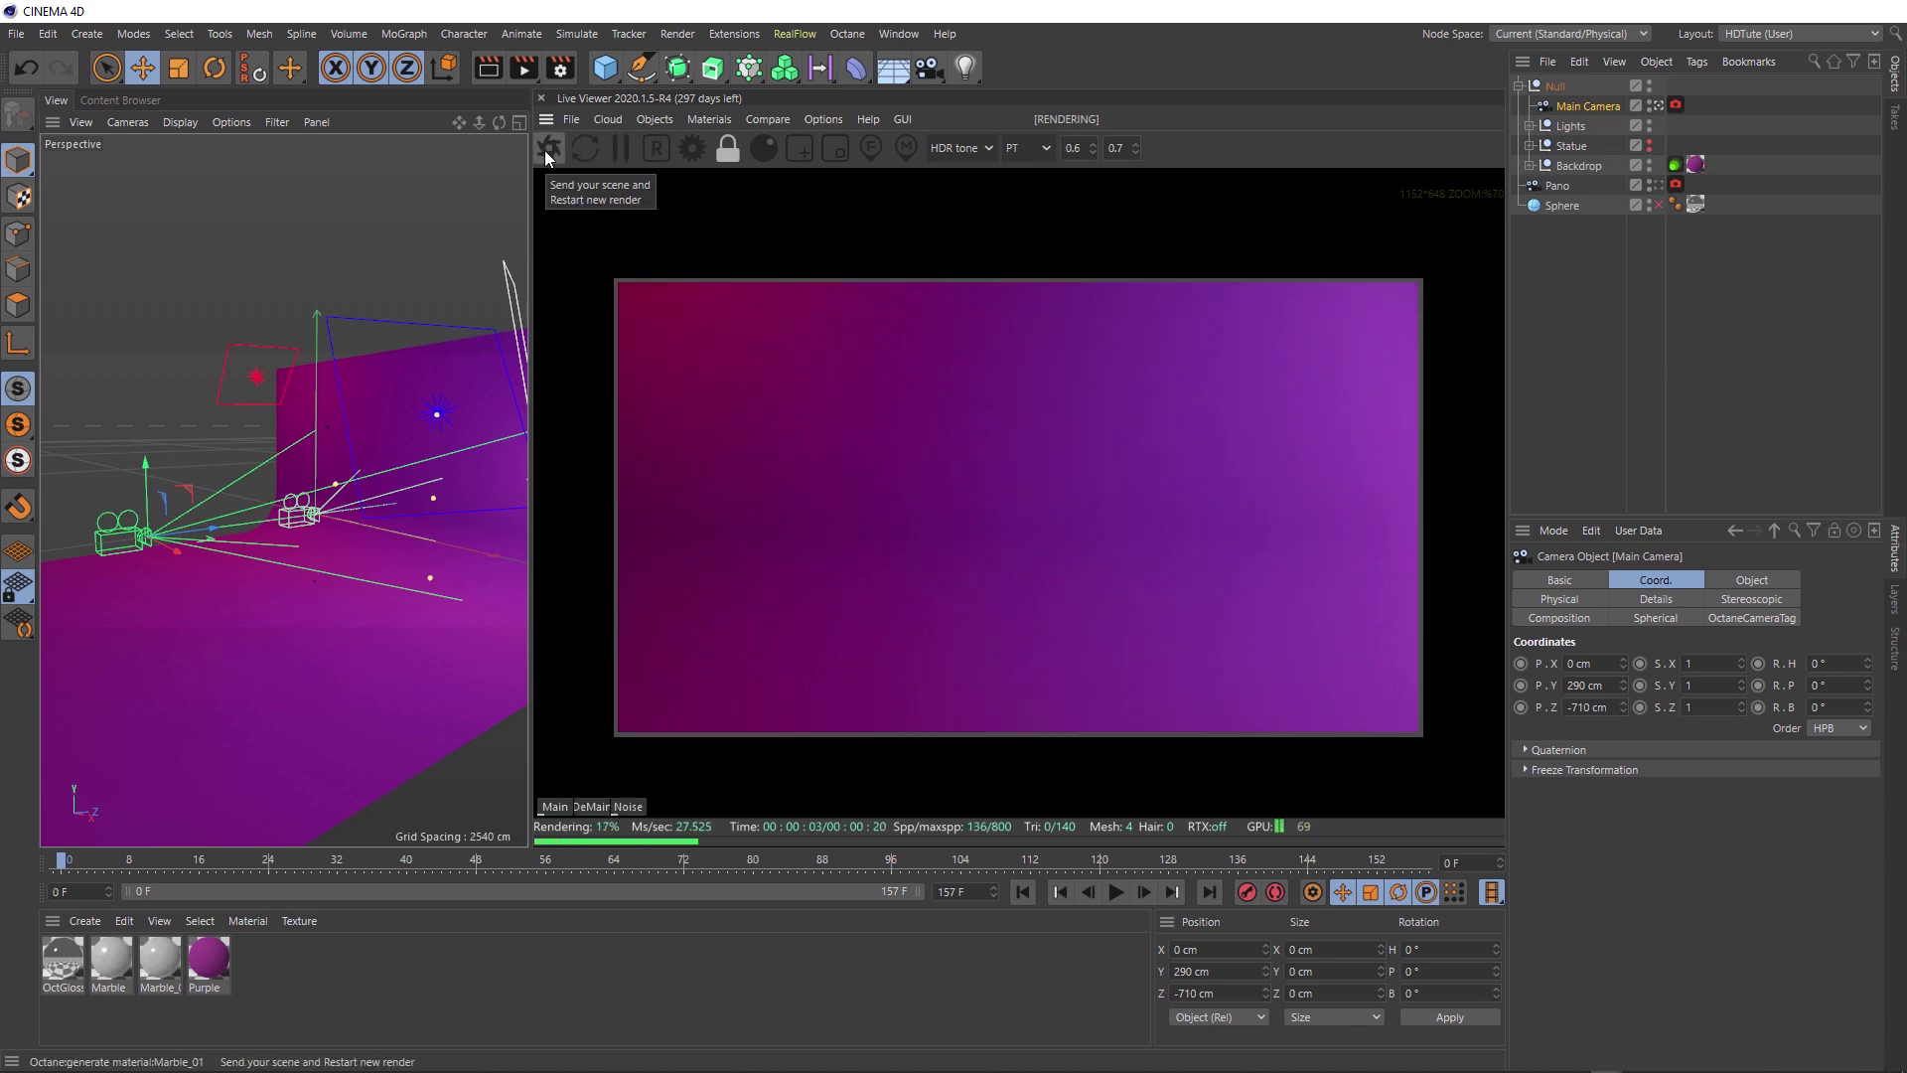
{"action": "left_click", "coordinate": [1649, 144]}
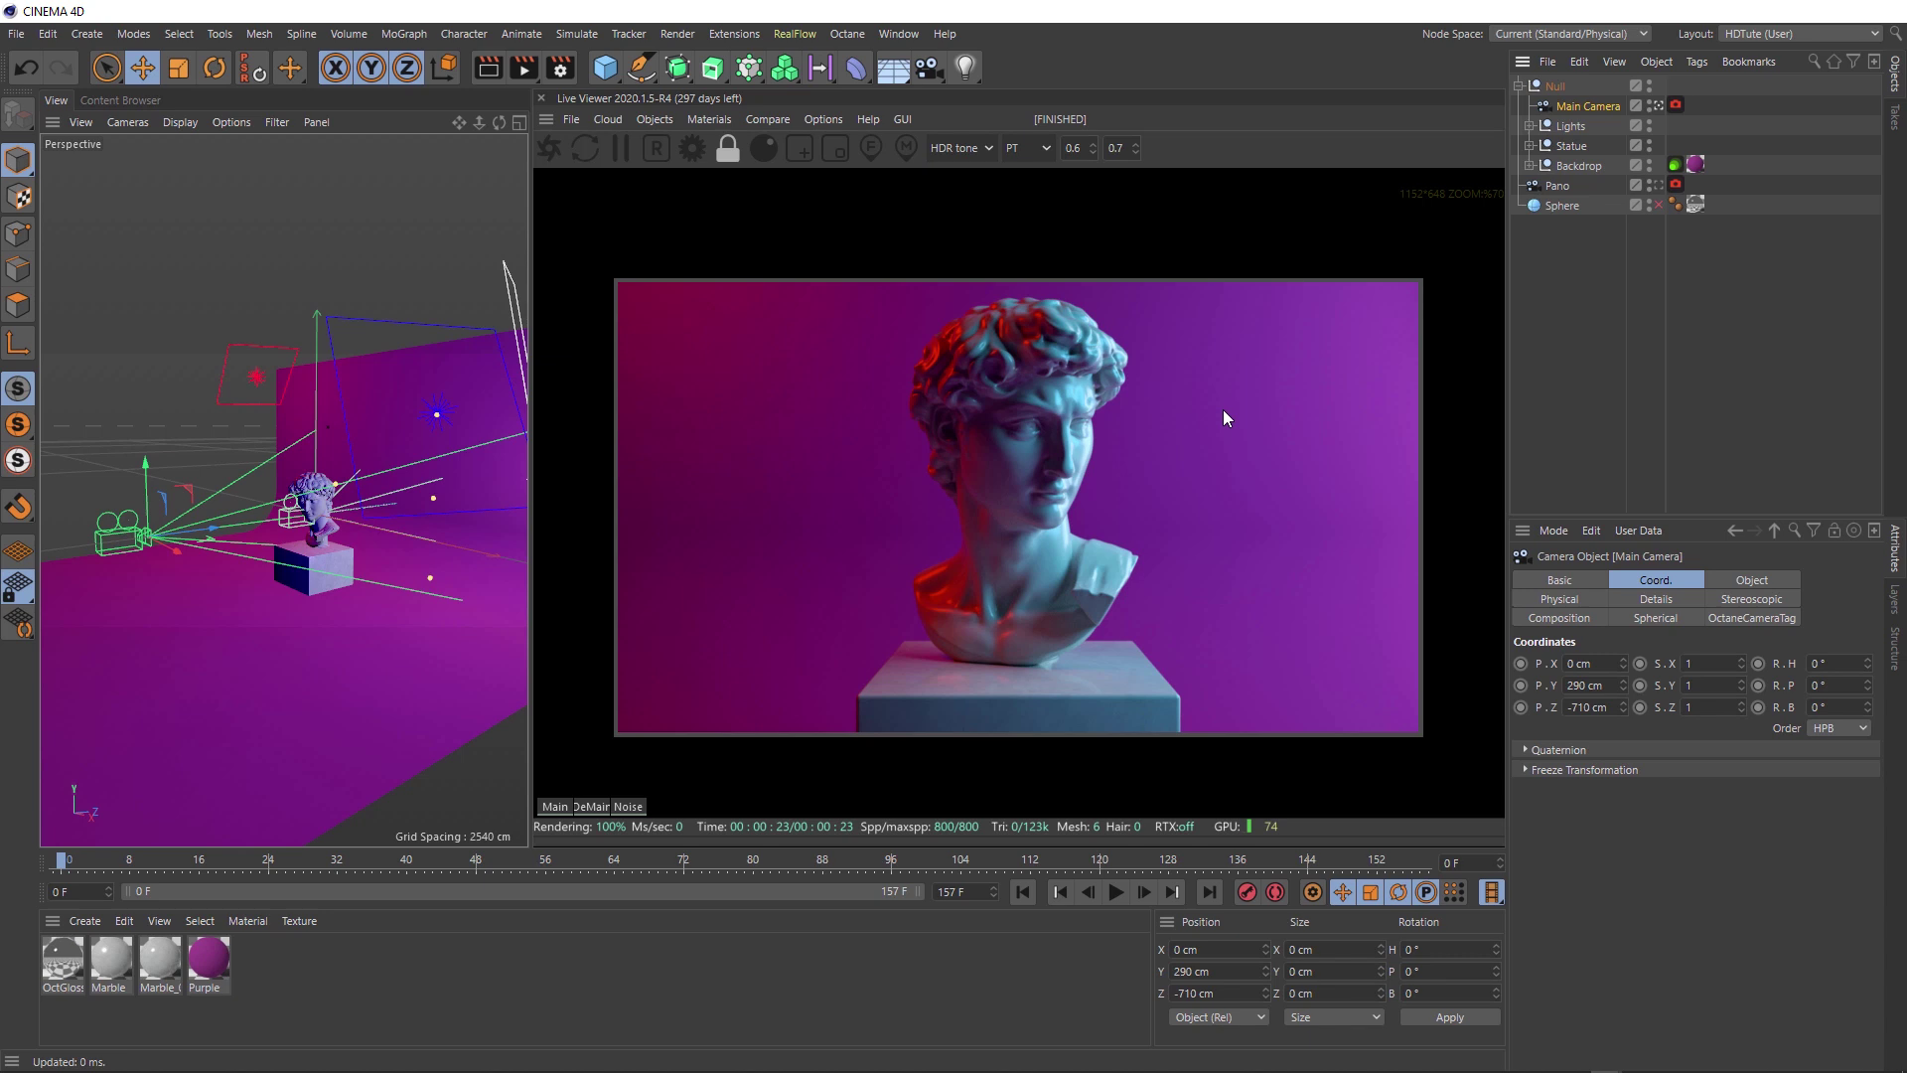
Hide the Backdrop and the original Lights from the render
{"action": "left_click", "coordinate": [1647, 164]}
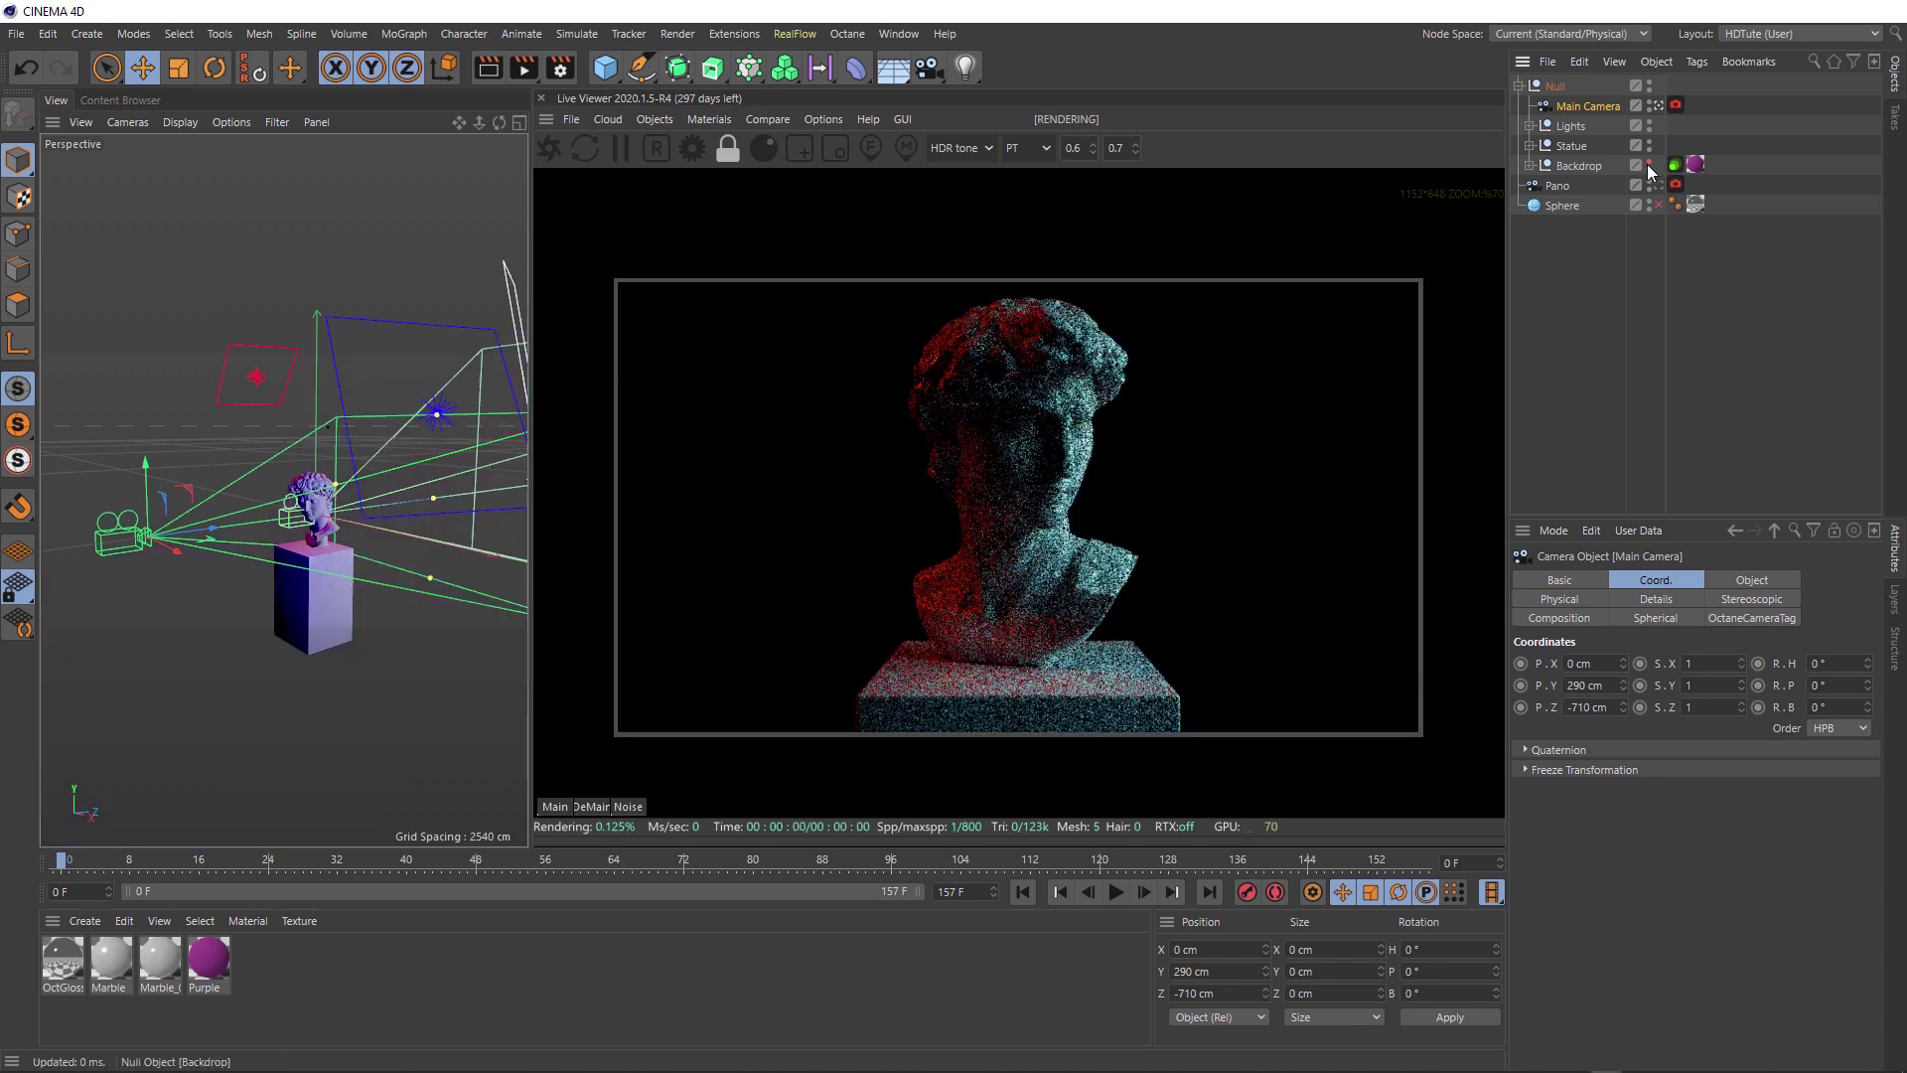
{"action": "left_click_drag", "start_coordinate": [1648, 158], "coordinate": [1651, 121]}
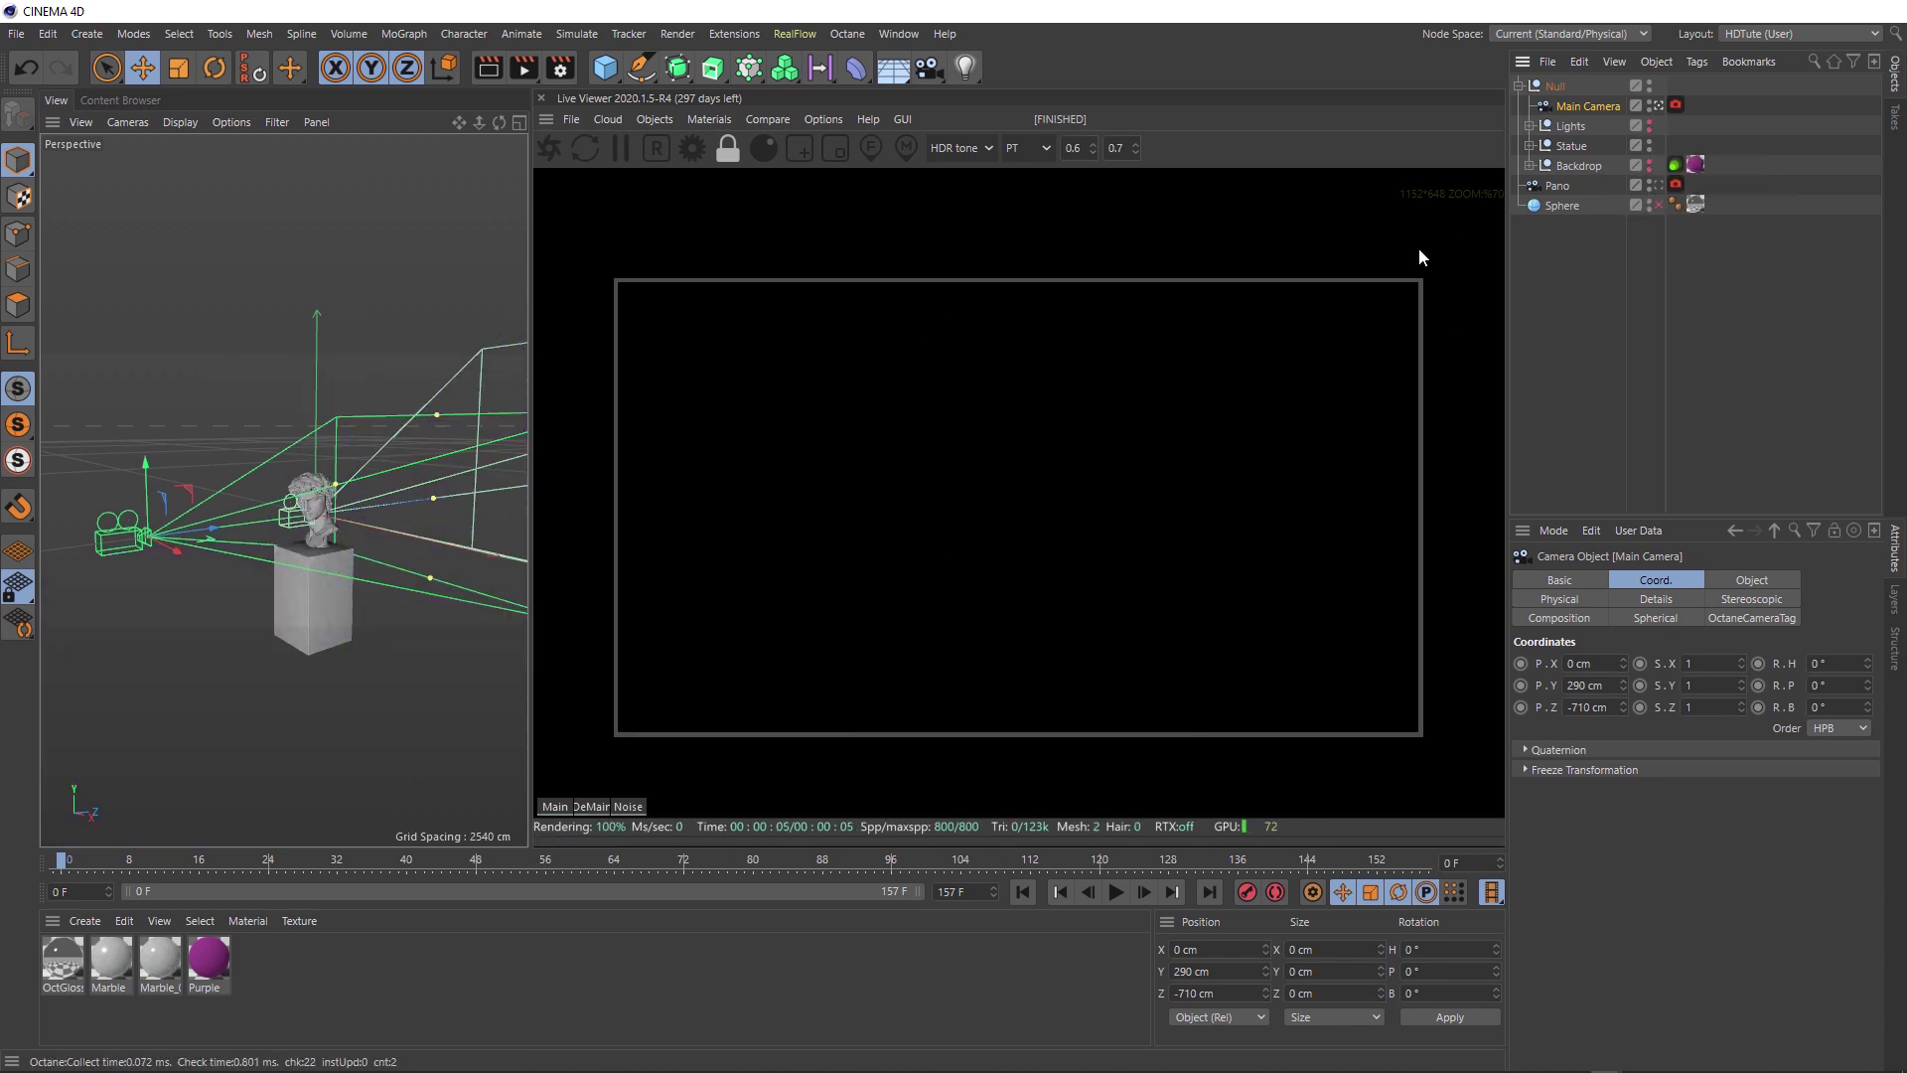
Add an Octane HDRI Environment sky and bring up its ImageTexture settings
{"action": "left_click", "coordinate": [652, 122]}
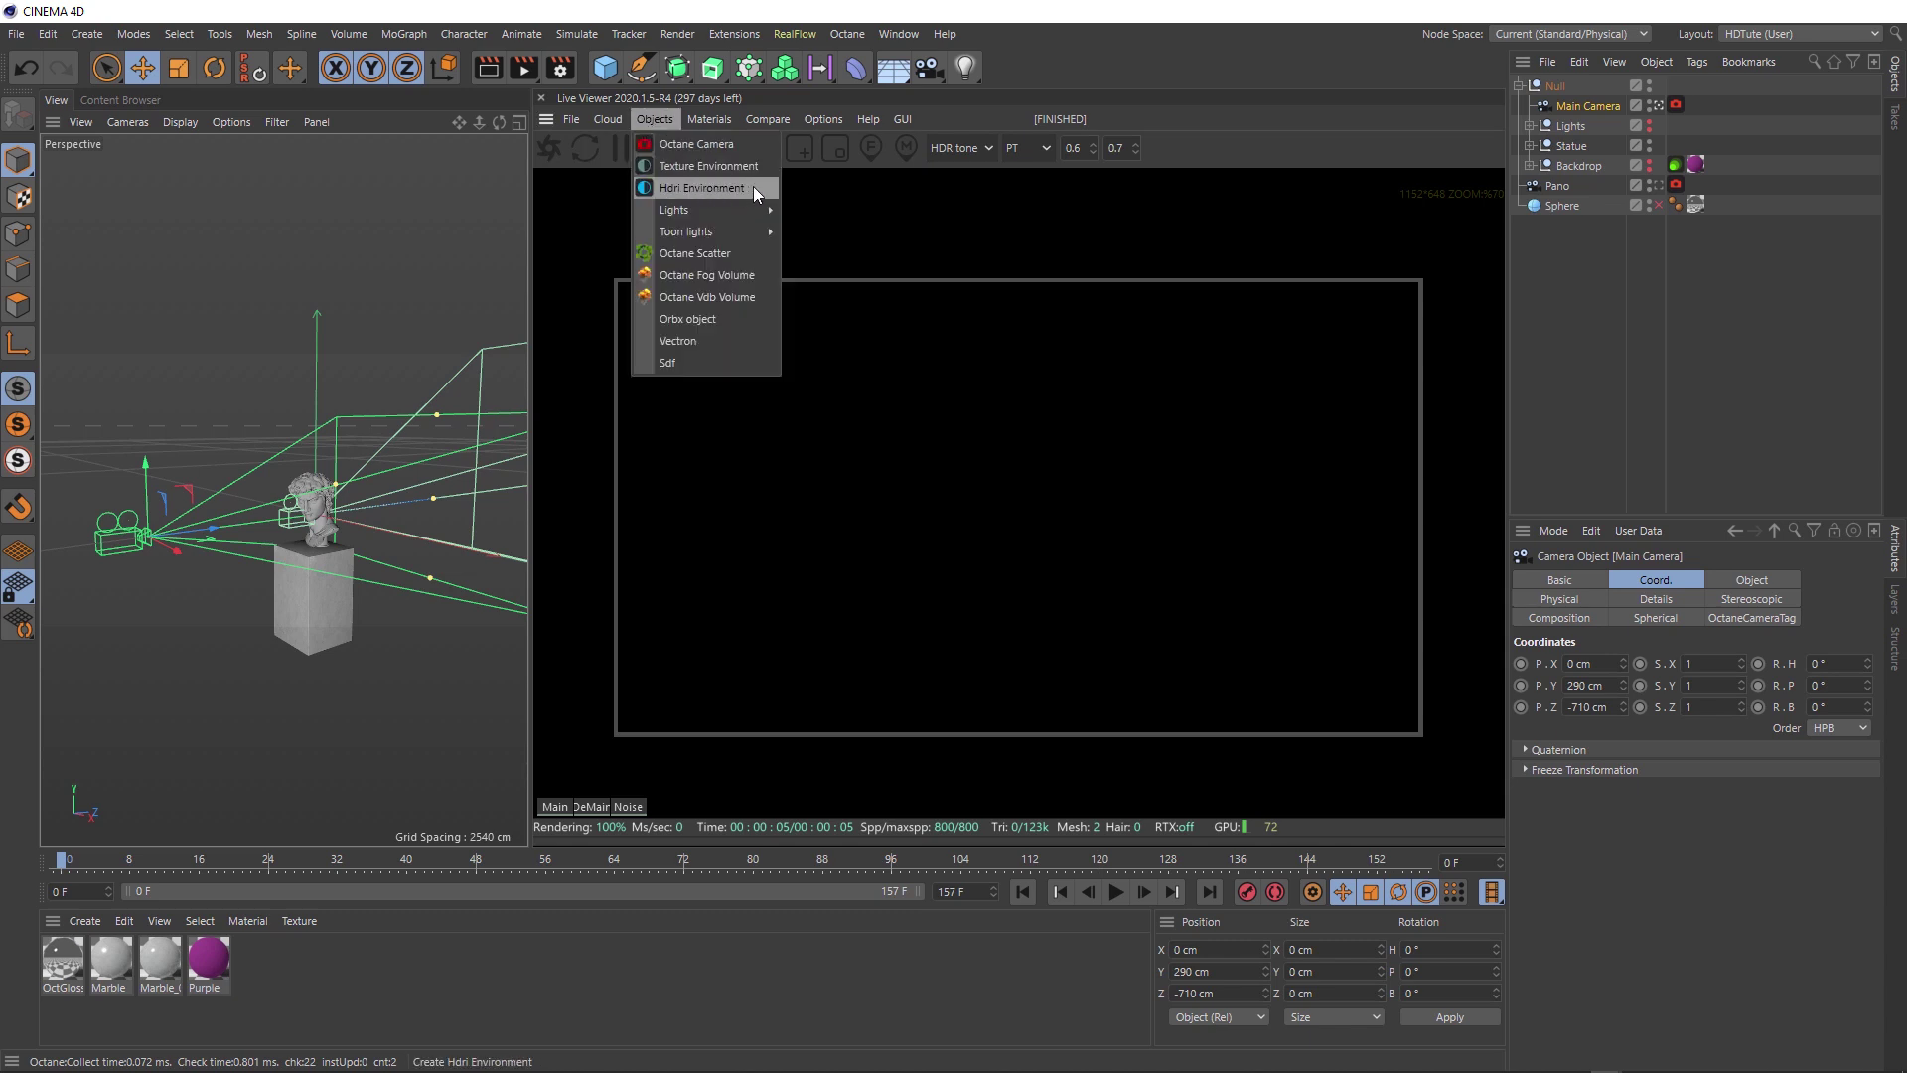
{"action": "left_click", "coordinate": [700, 189]}
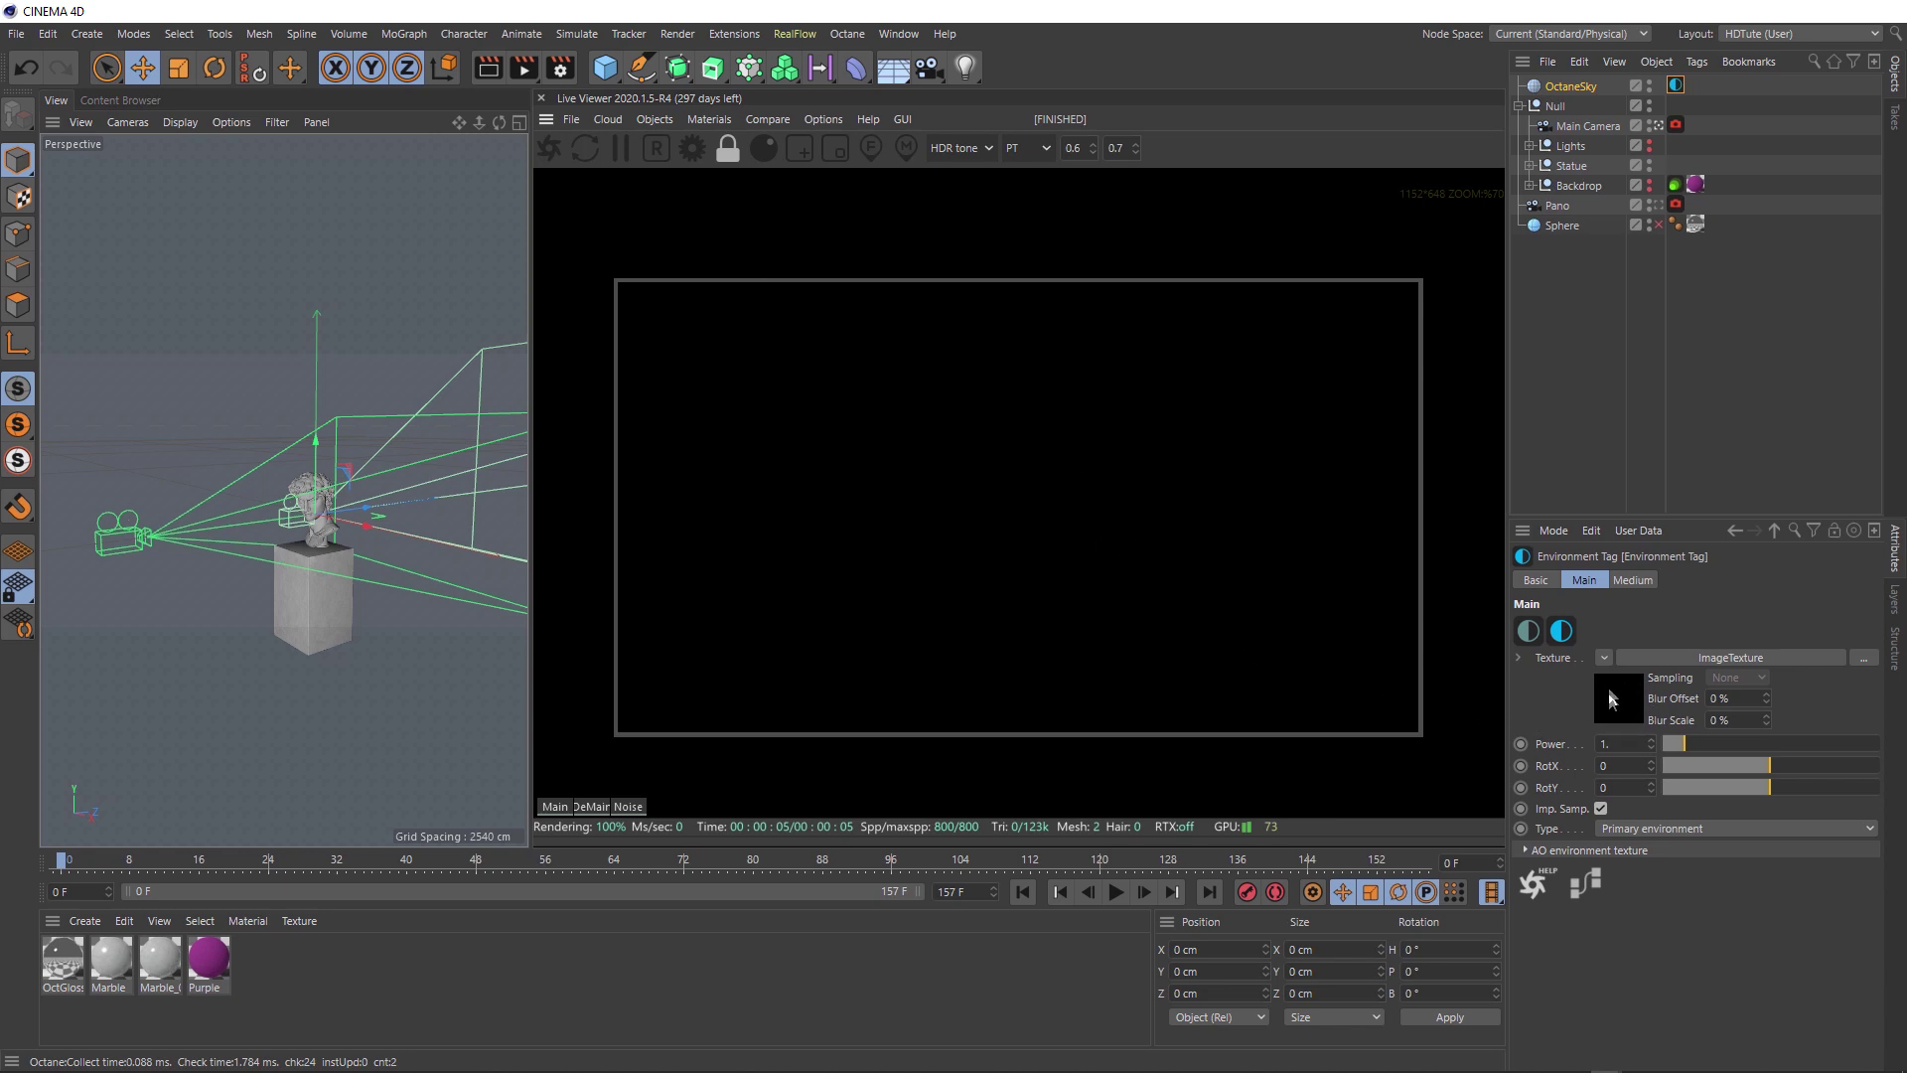
{"action": "left_click", "coordinate": [1717, 658]}
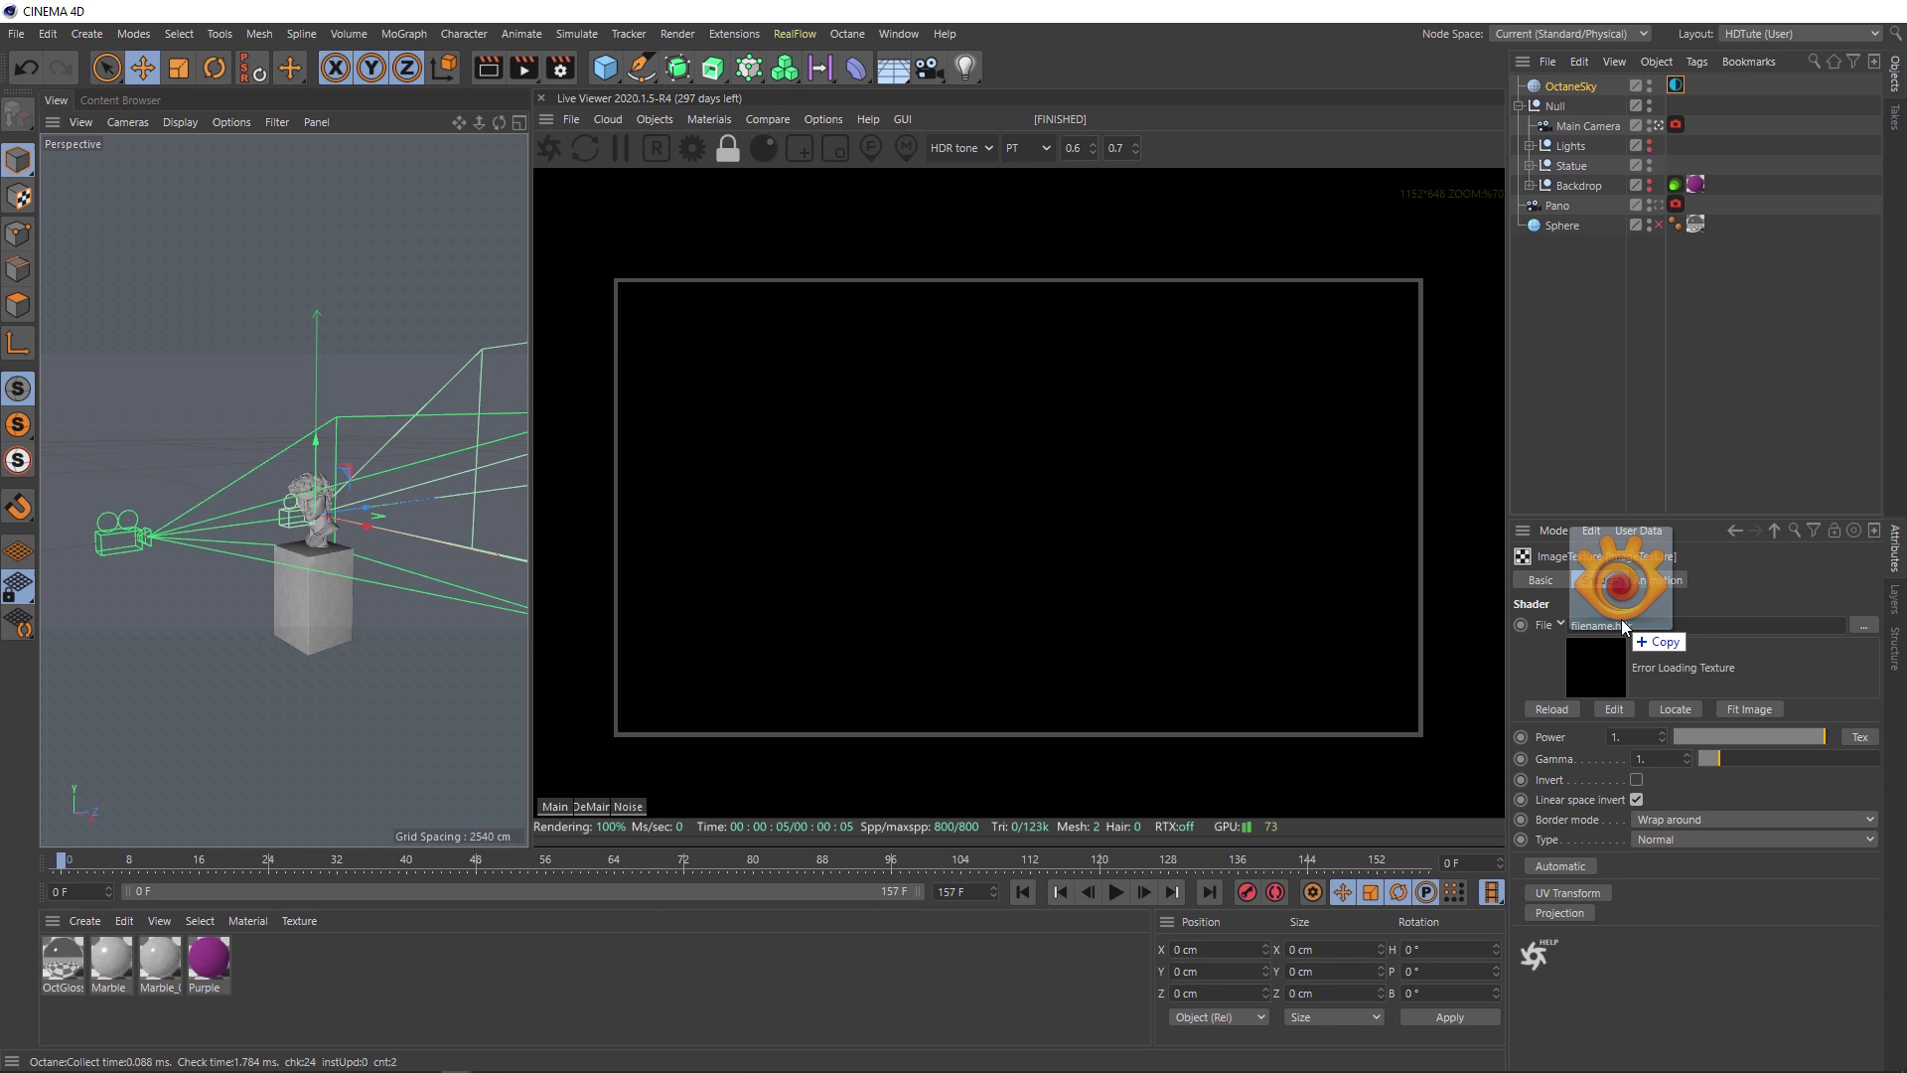
Load HDRI_Map_DeMain_0000.exr into the OctaneSky texture so the statue is lit by the baked environment
{"action": "left_click_drag", "start_coordinate": [1896, 306], "coordinate": [1617, 625]}
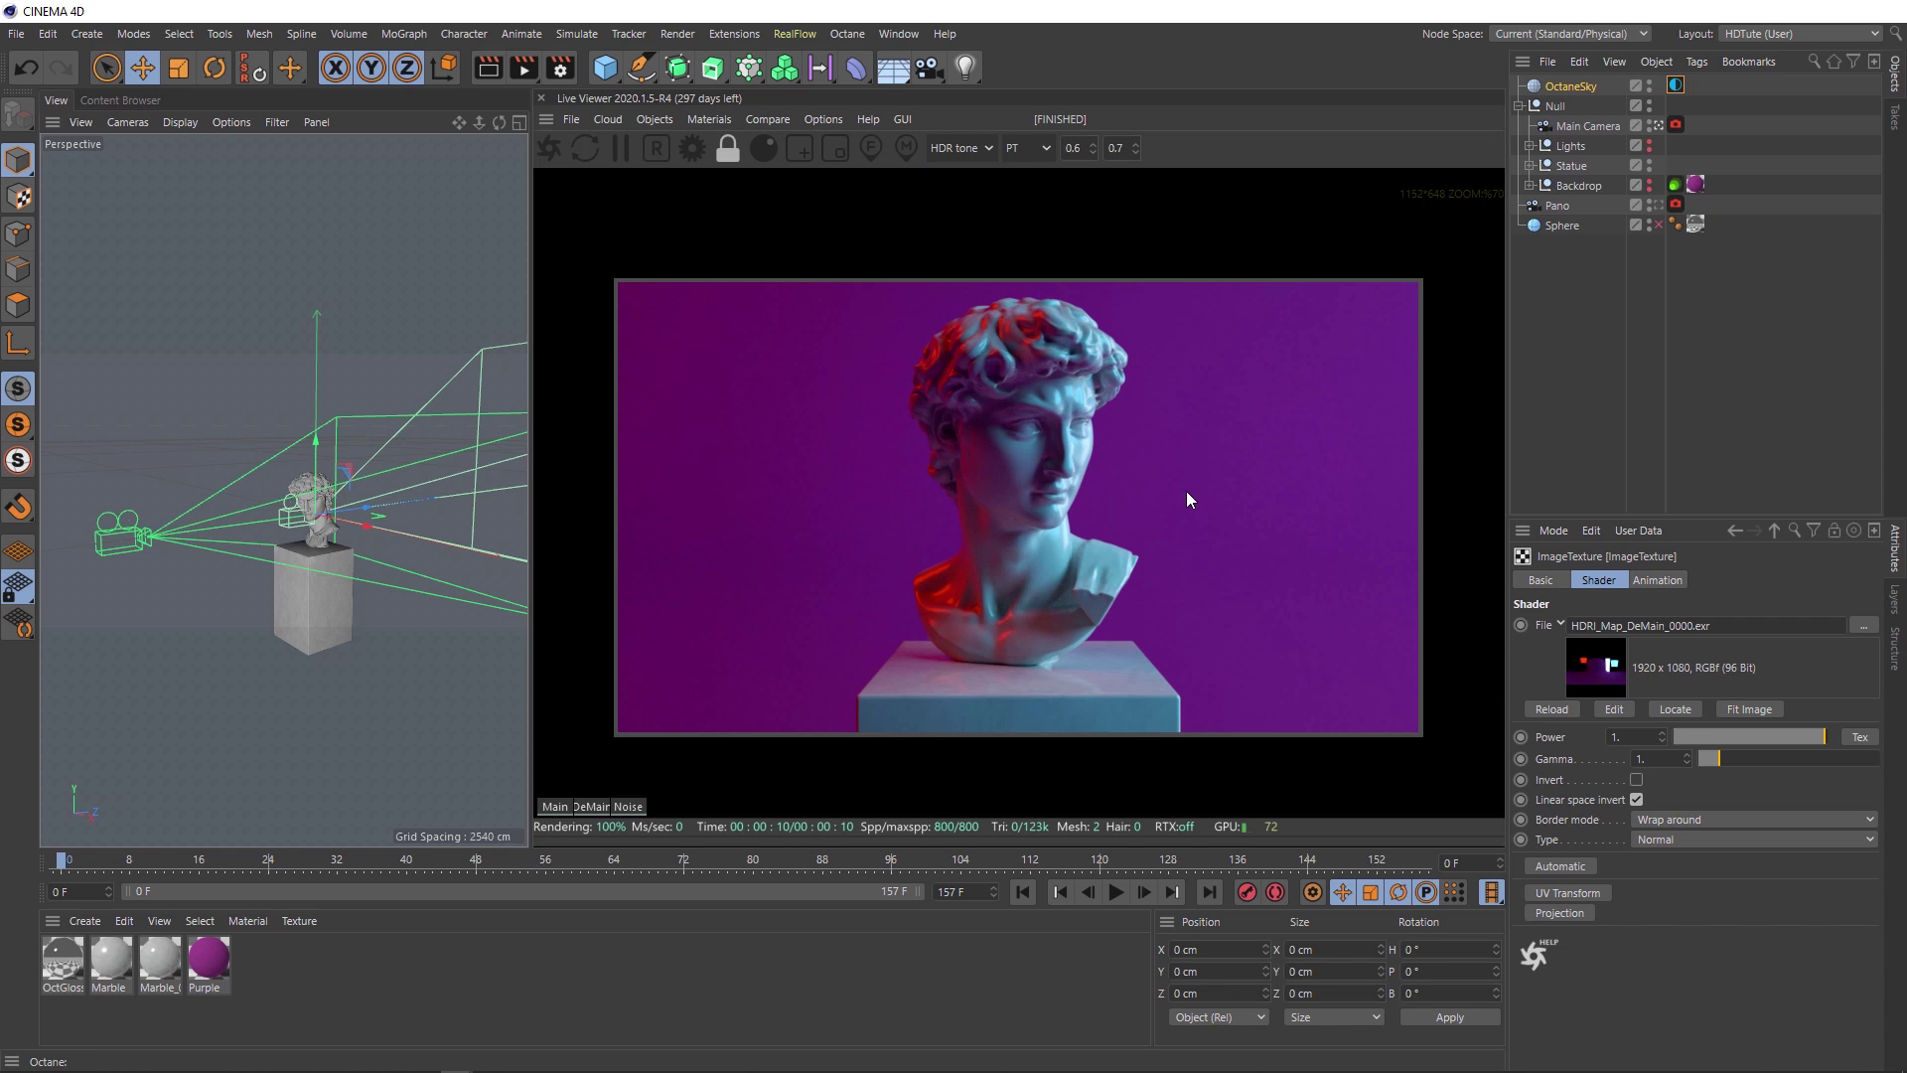
Store the HDRI render for A/B compare, then hide OctaneSky and restore the Backdrop and Lights
{"action": "right_click", "coordinate": [1247, 449]}
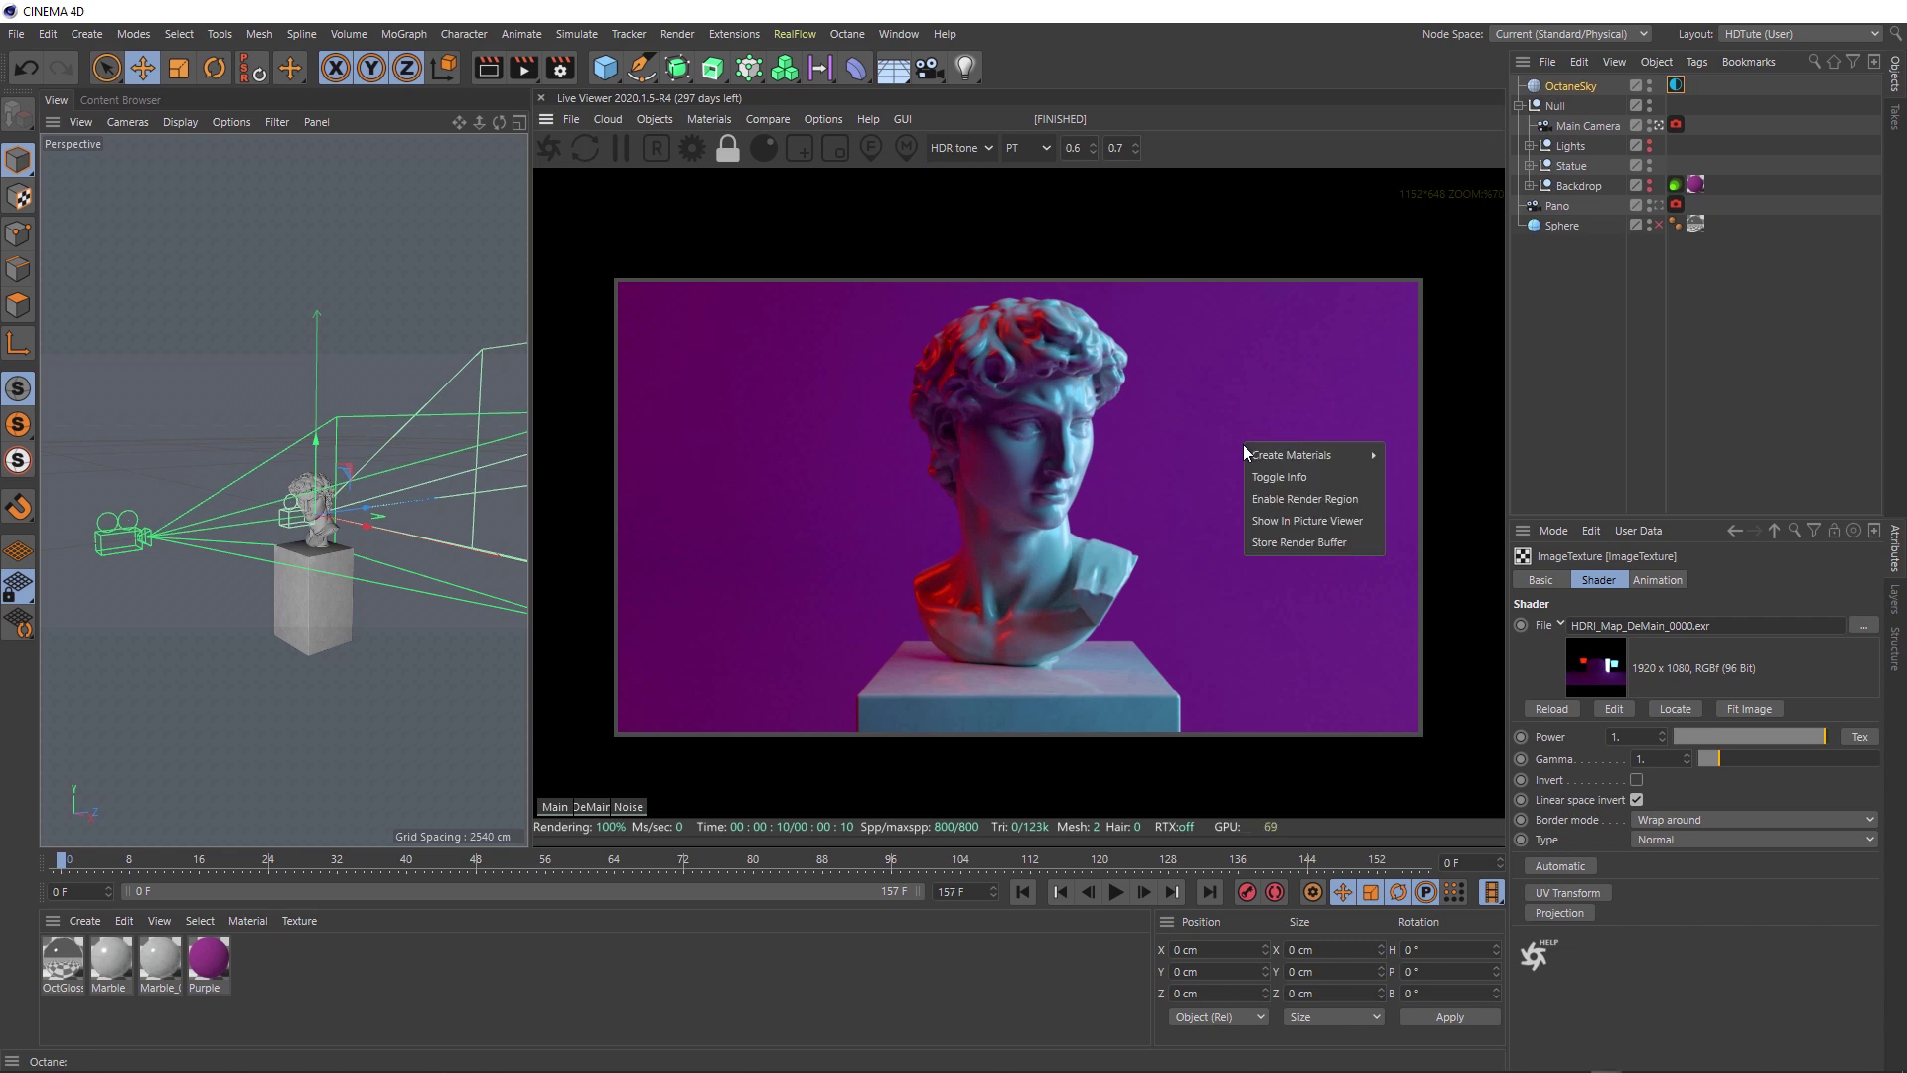
{"action": "left_click", "coordinate": [1276, 542]}
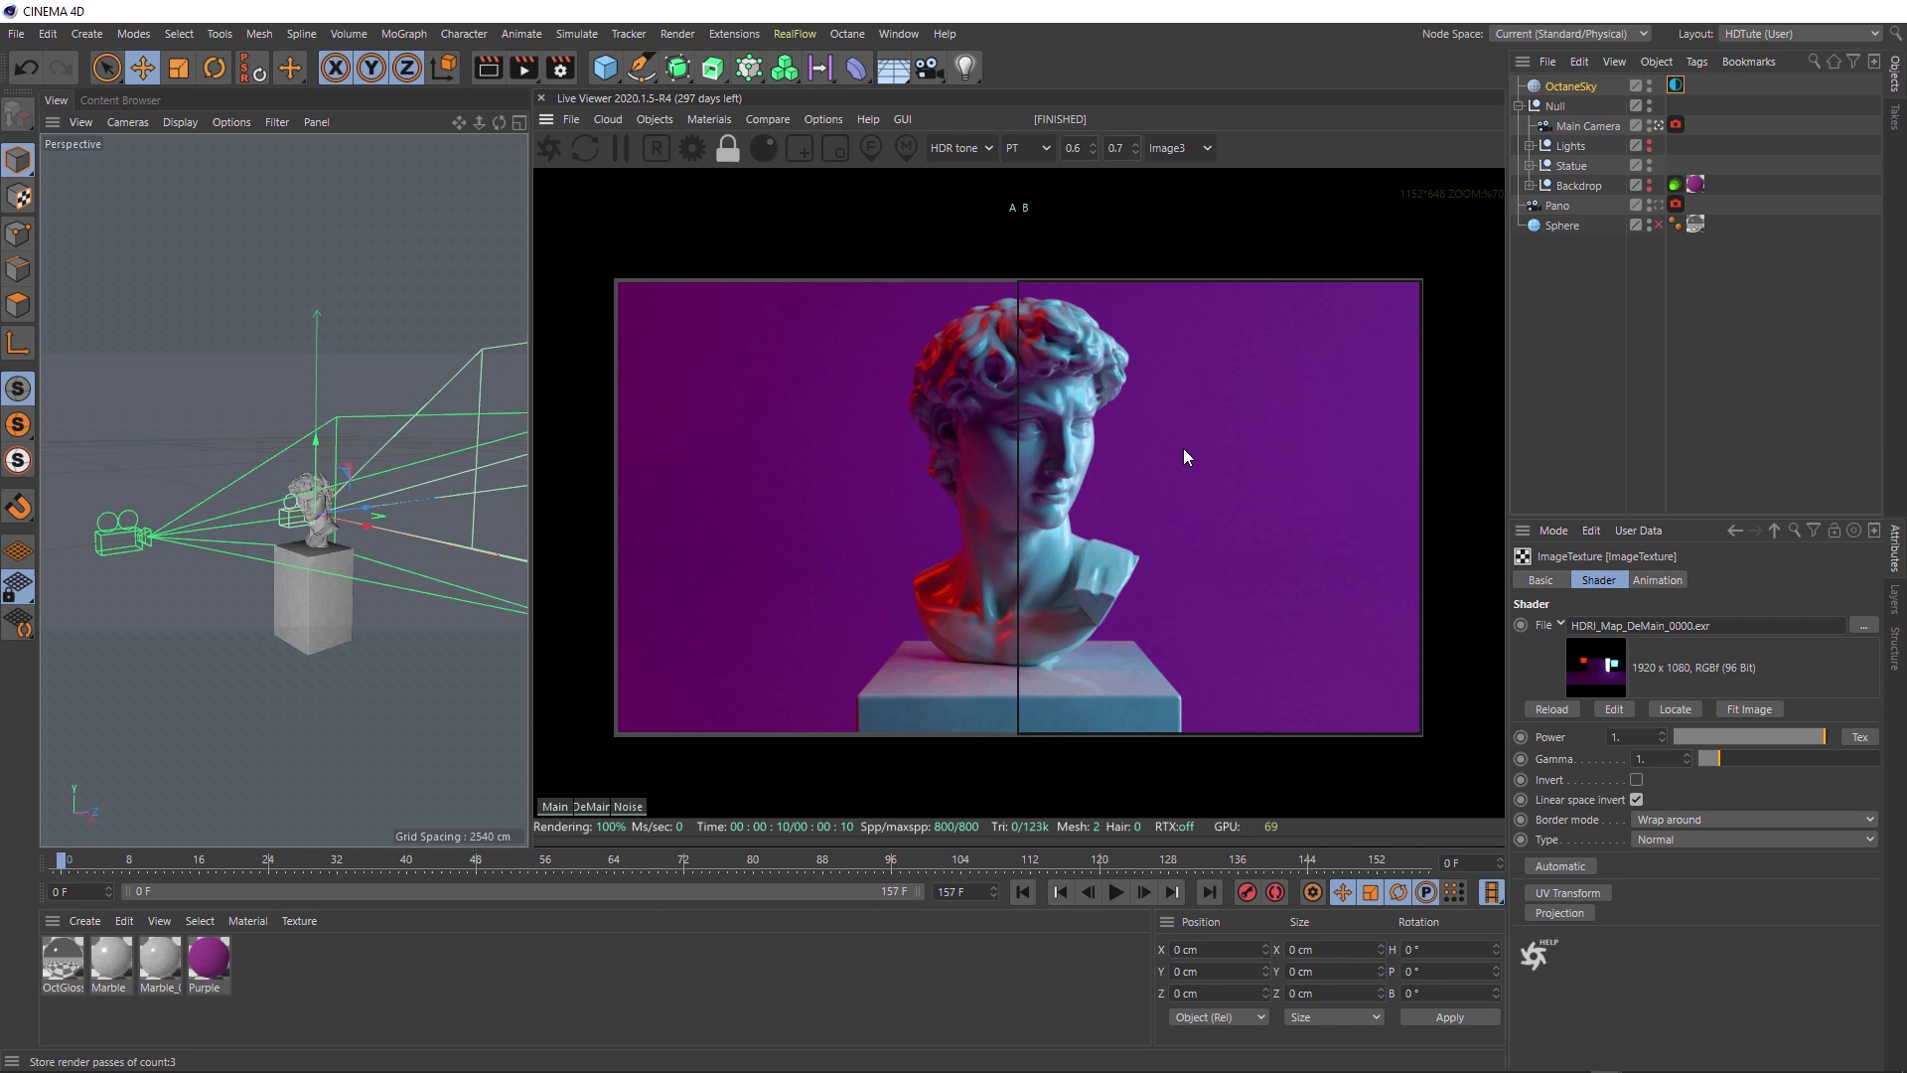
{"action": "left_click", "coordinate": [1647, 85]}
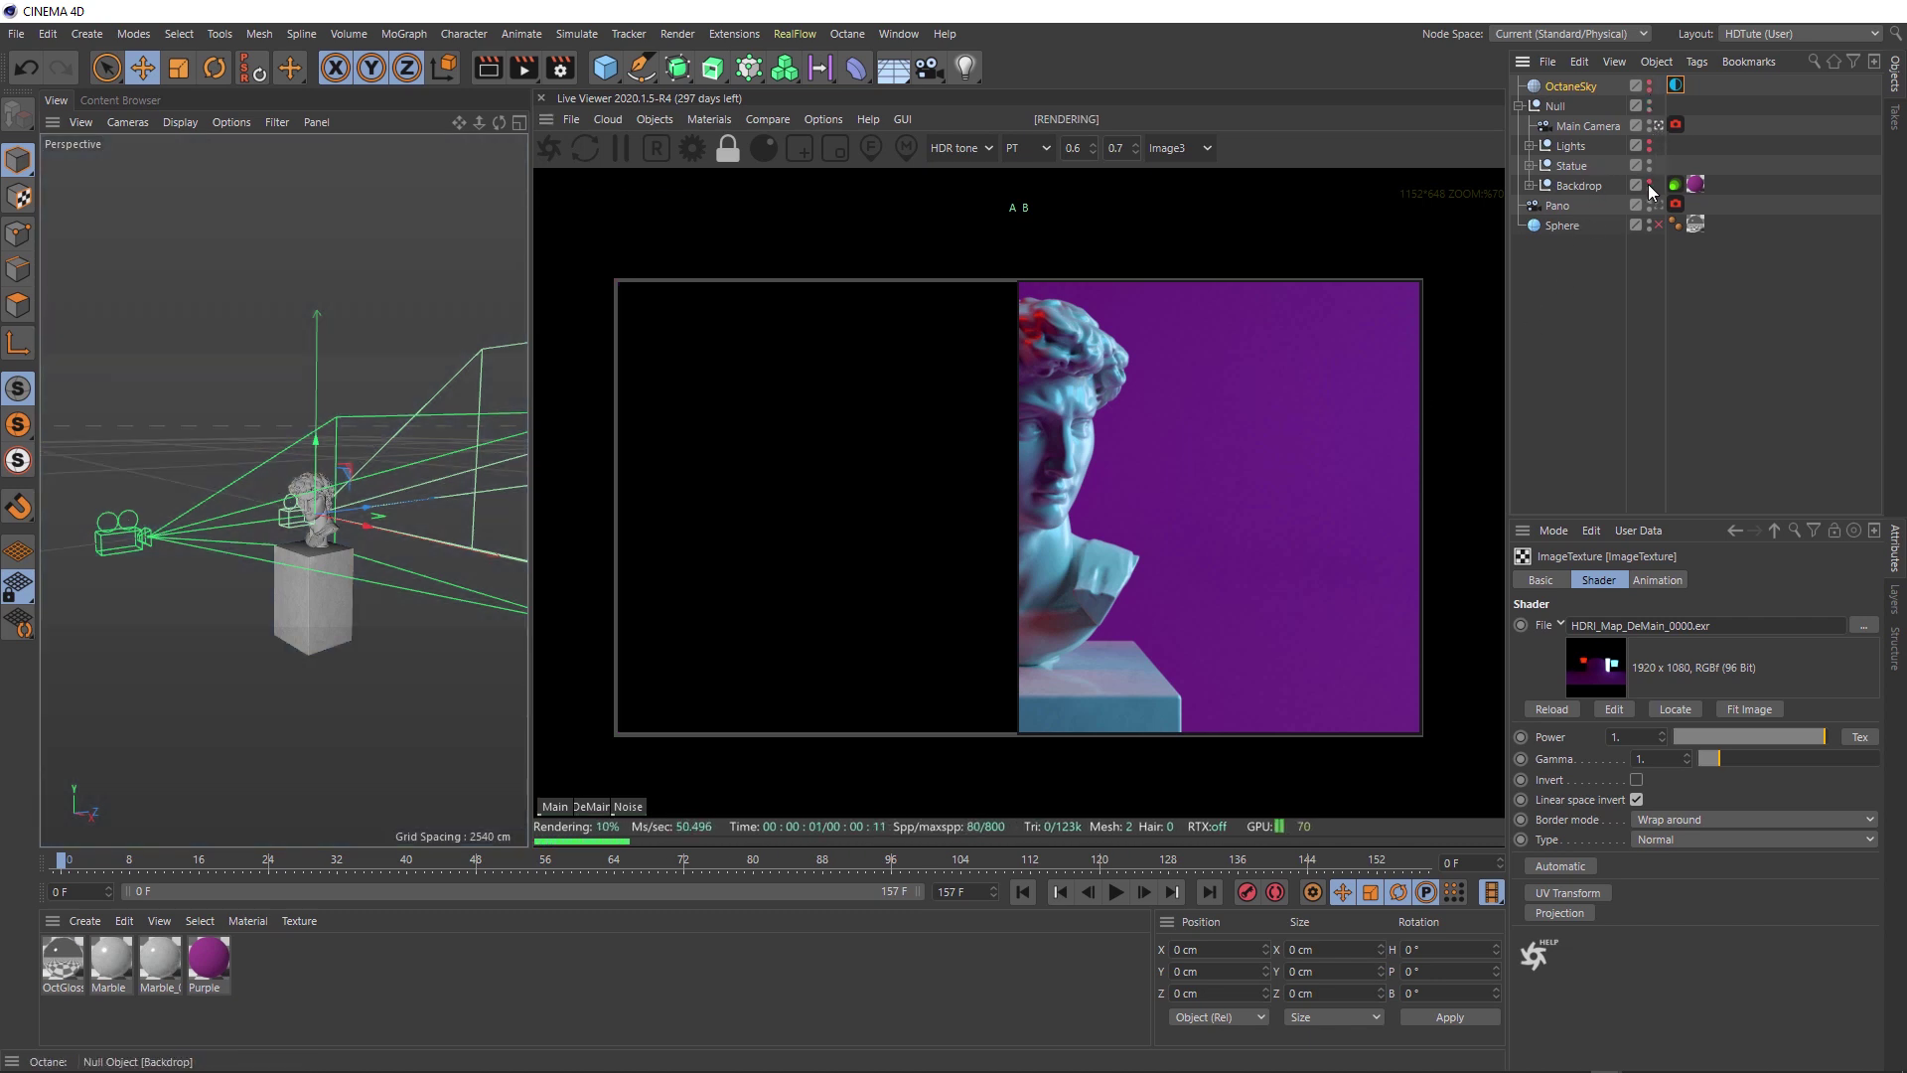
{"action": "left_click", "coordinate": [1648, 184]}
{"action": "left_click", "coordinate": [1650, 144]}
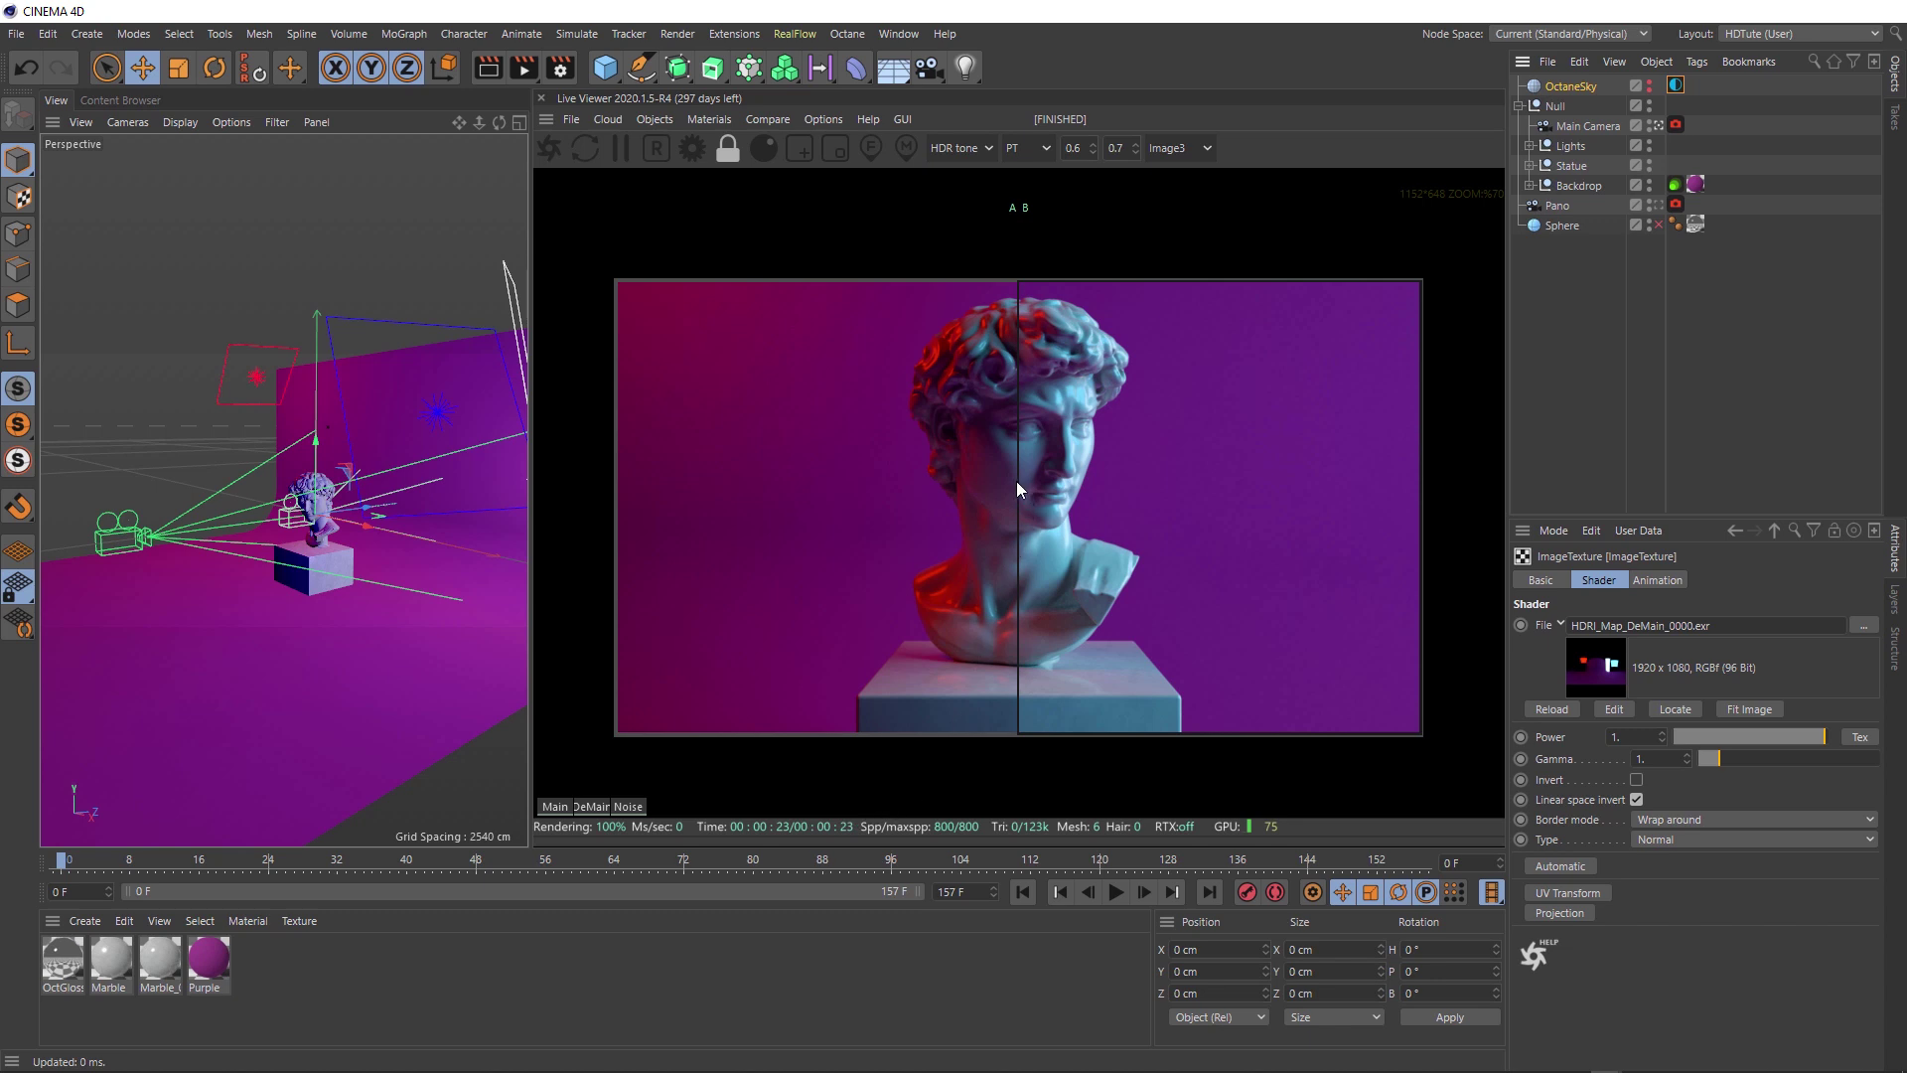
Slide the A/B divider right, far left and back right to compare both renders across the statue
{"action": "mouse_move", "coordinate": [1017, 485]}
{"action": "left_mouse_down"}
{"action": "mouse_move", "coordinate": [1387, 474]}
{"action": "mouse_move", "coordinate": [683, 482]}
{"action": "mouse_move", "coordinate": [1358, 489]}
{"action": "left_mouse_up"}
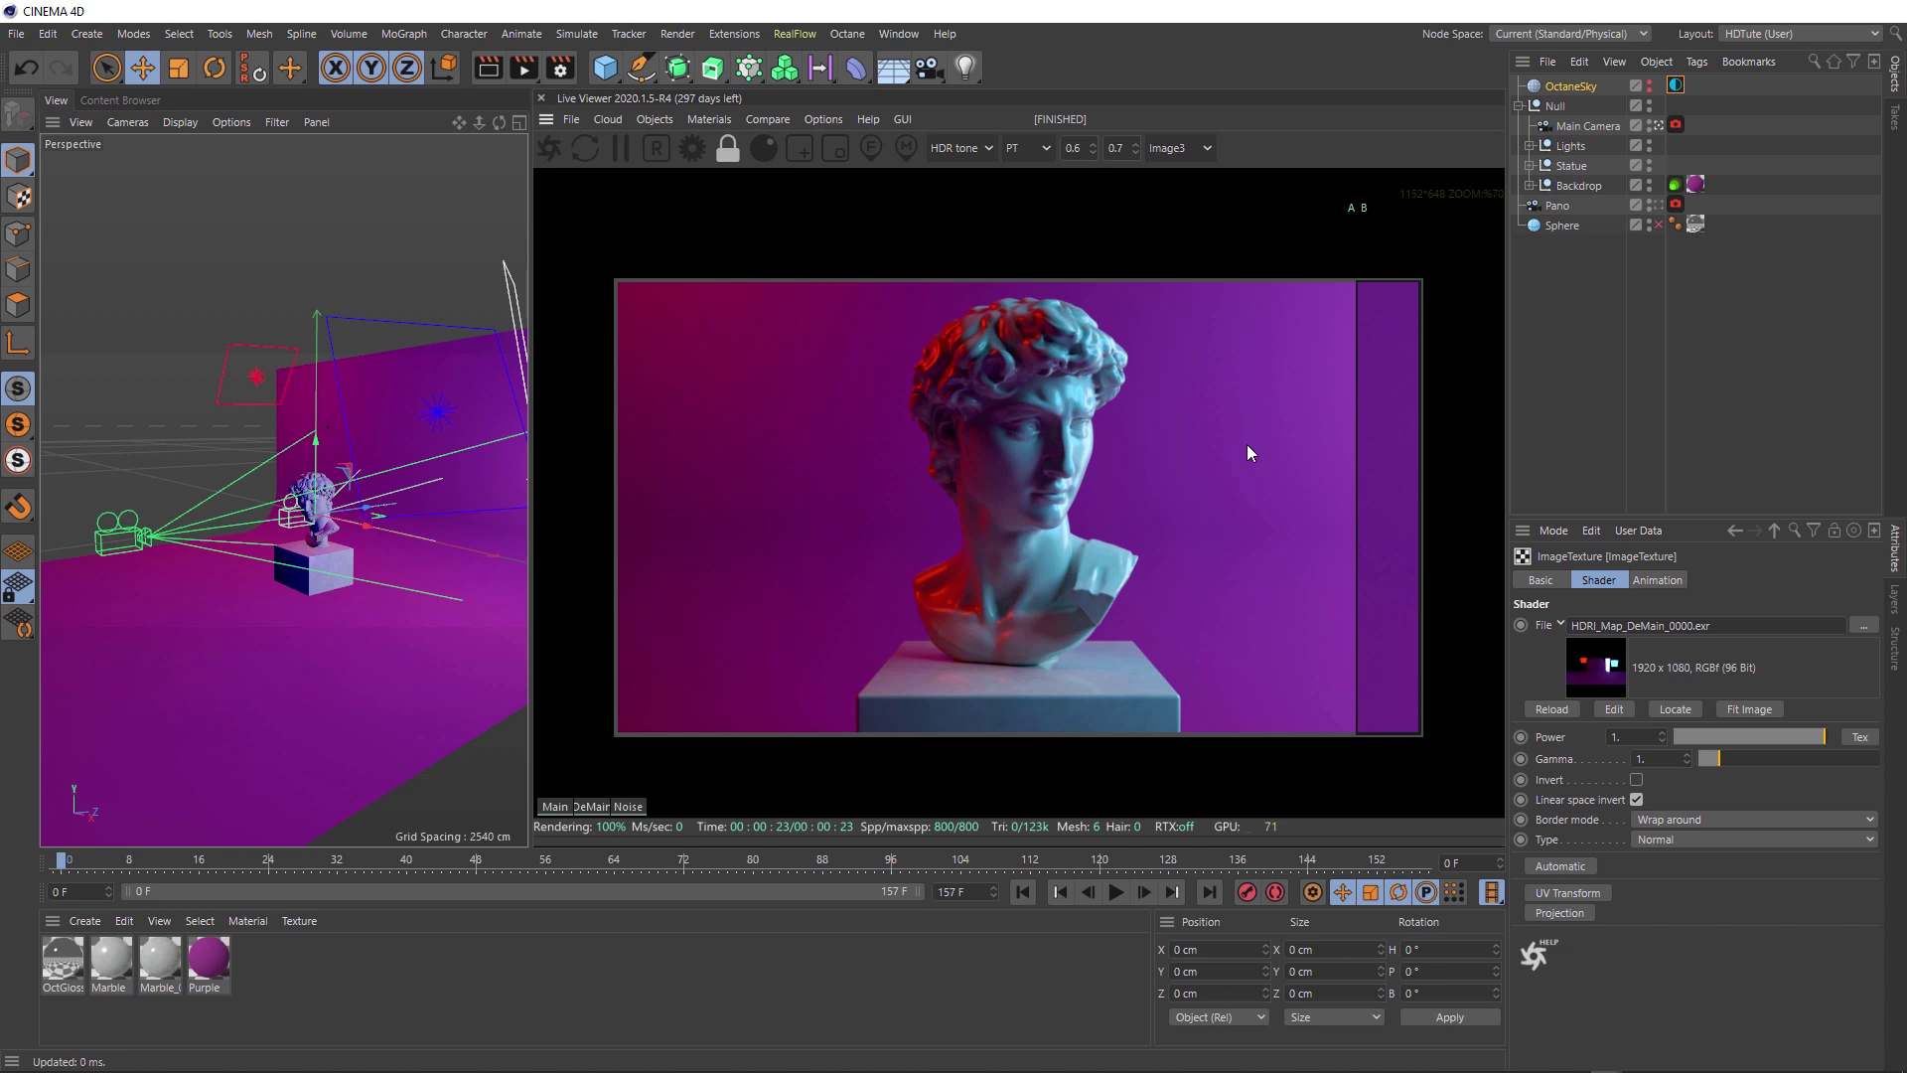
{"action": "left_click_drag", "start_coordinate": [1356, 500], "coordinate": [736, 530]}
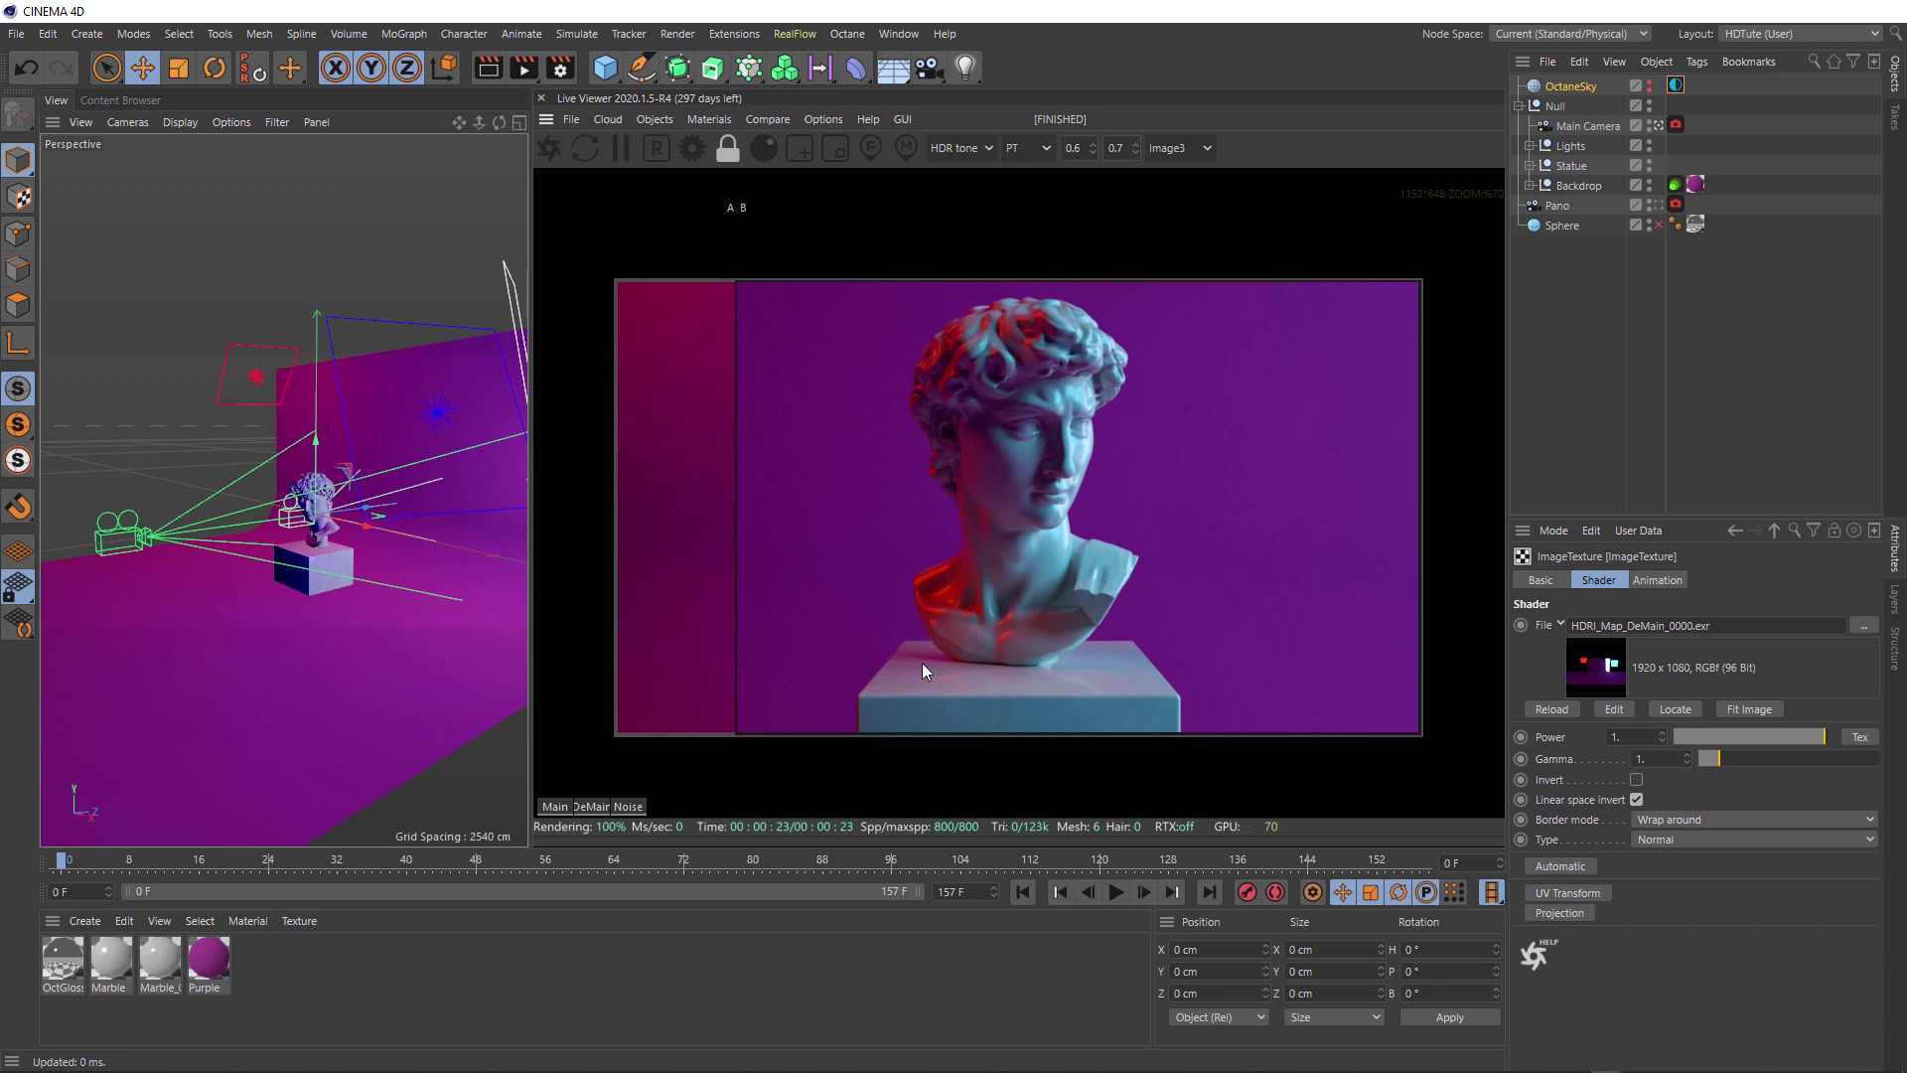
{"action": "left_click_drag", "start_coordinate": [732, 504], "coordinate": [1242, 596]}
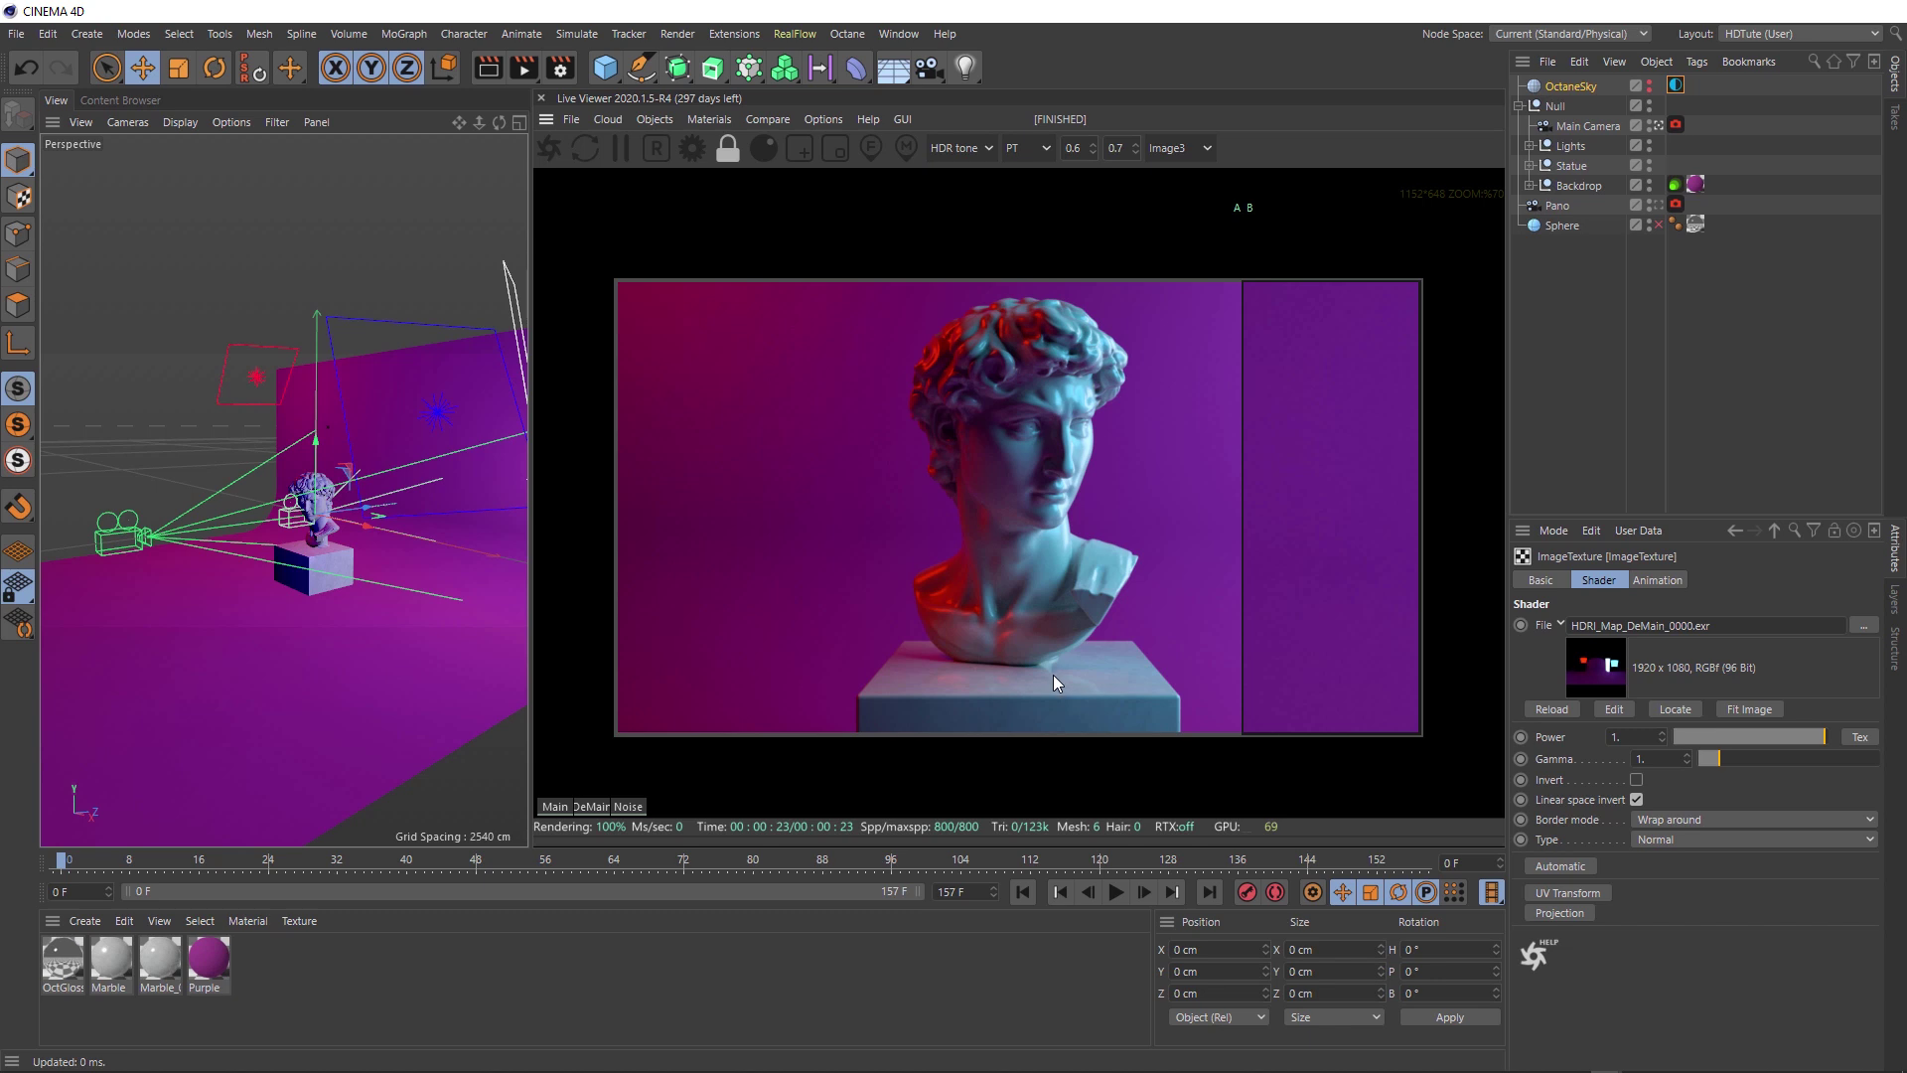
Turn off A/B comparison and reset the viewport to a single perspective view
{"action": "left_click", "coordinate": [775, 132]}
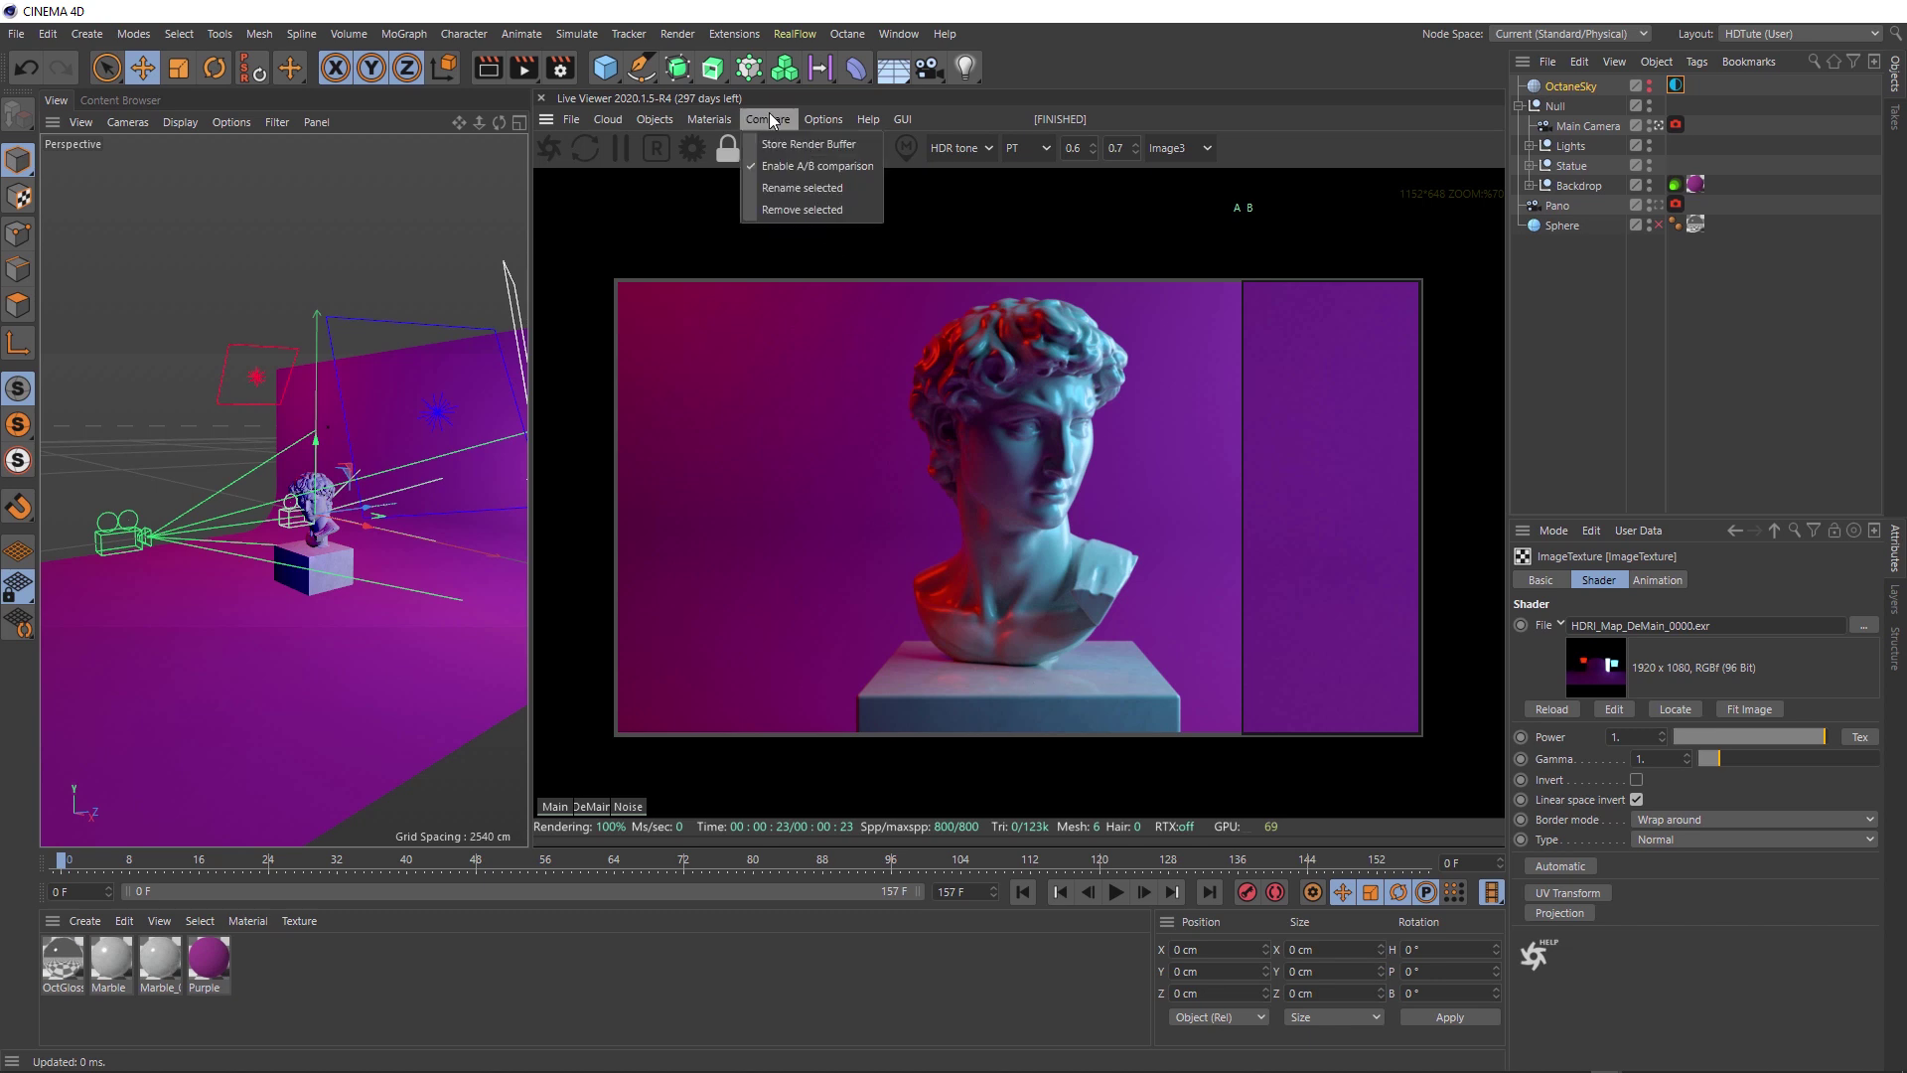
{"action": "left_click", "coordinate": [778, 156]}
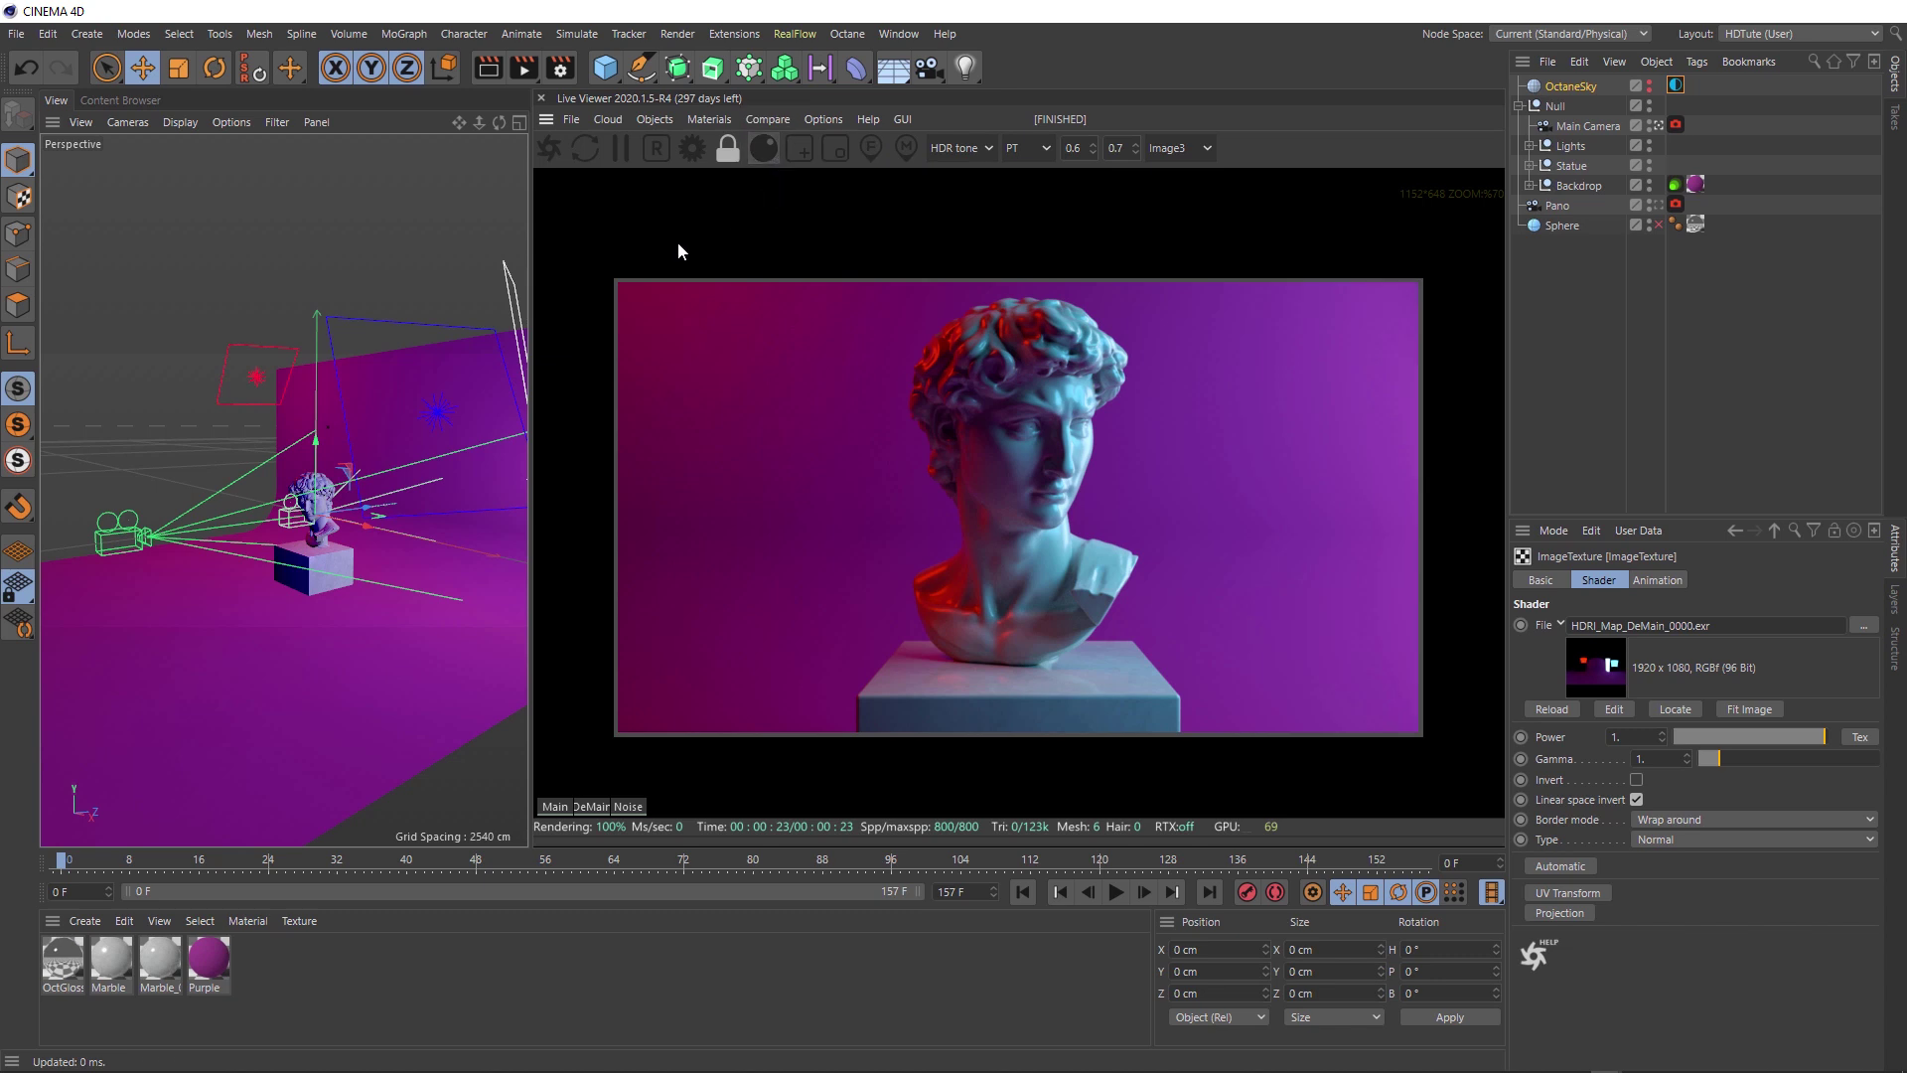
{"action": "middle_click", "coordinate": [376, 473]}
{"action": "middle_click", "coordinate": [212, 330]}
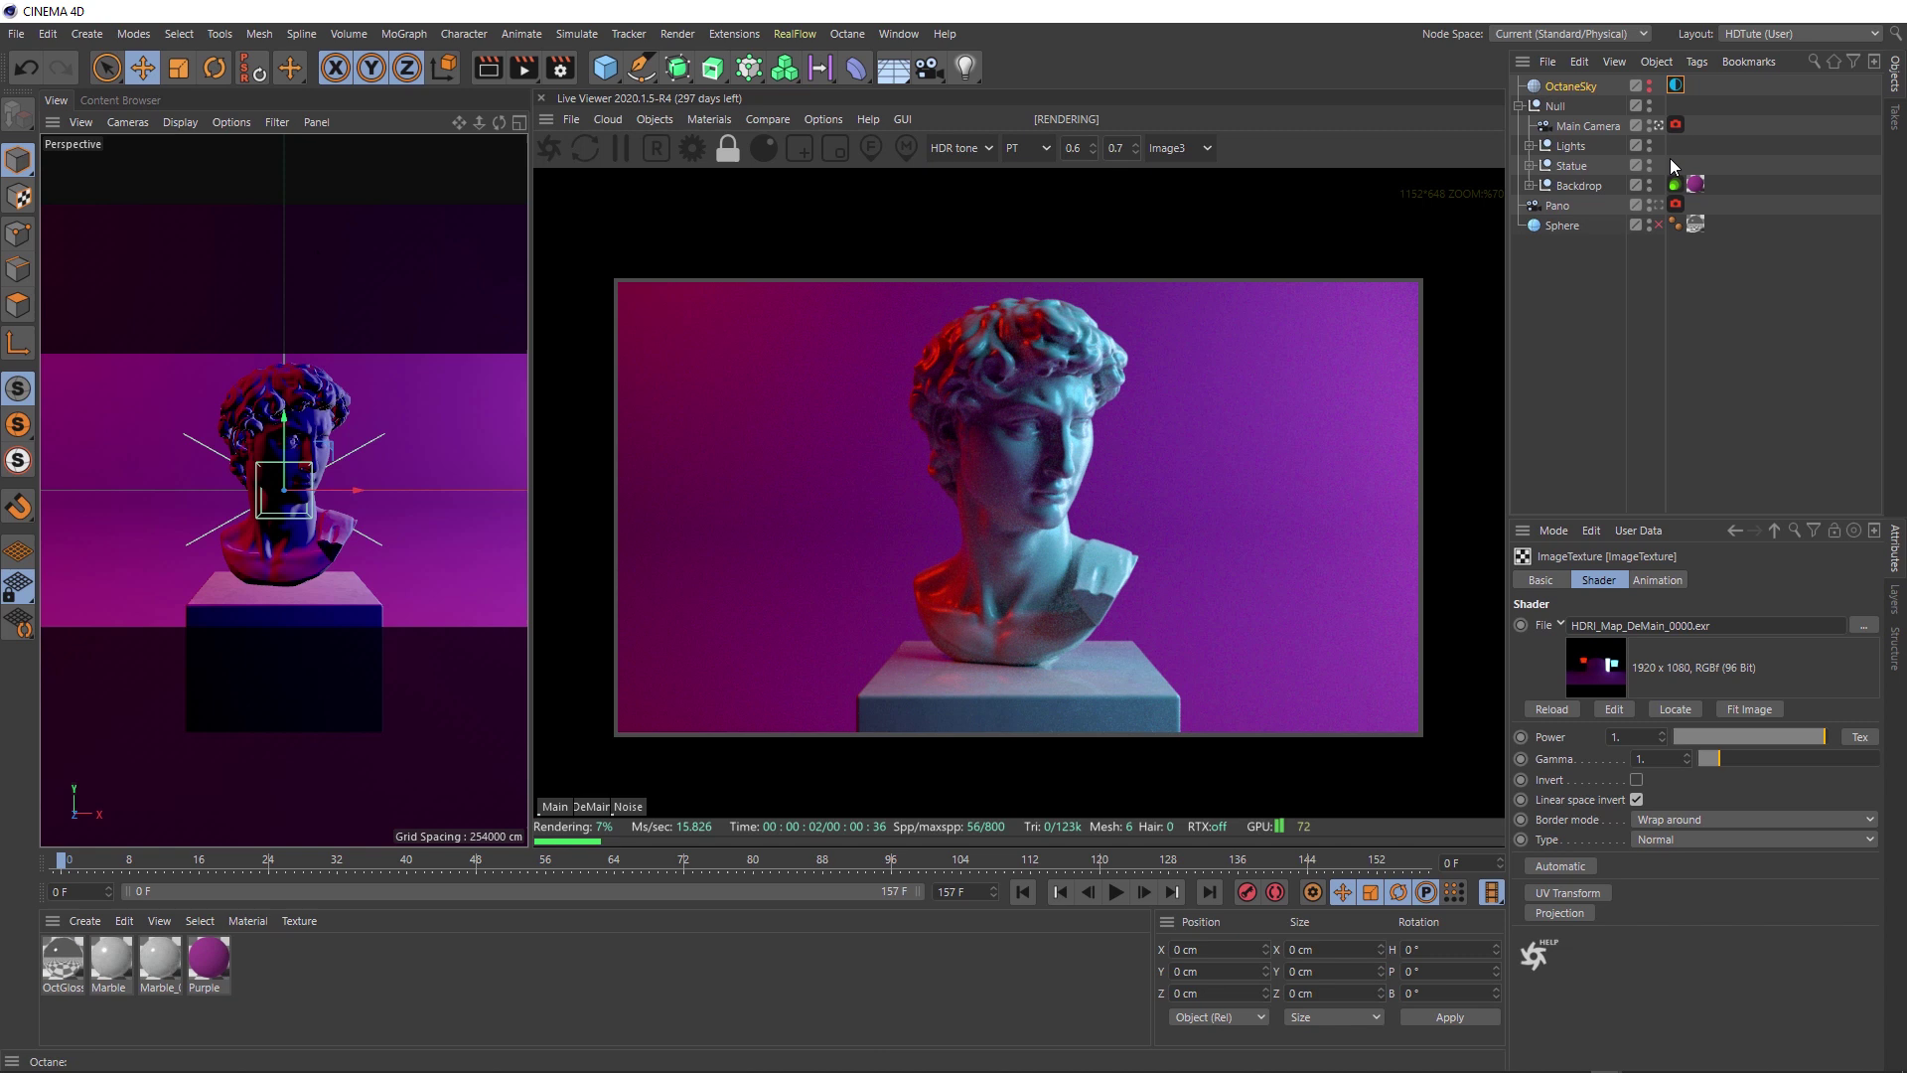
Hide Lights and Backdrop, show OctaneSky again and look through the Main Camera
{"action": "left_click", "coordinate": [1648, 143]}
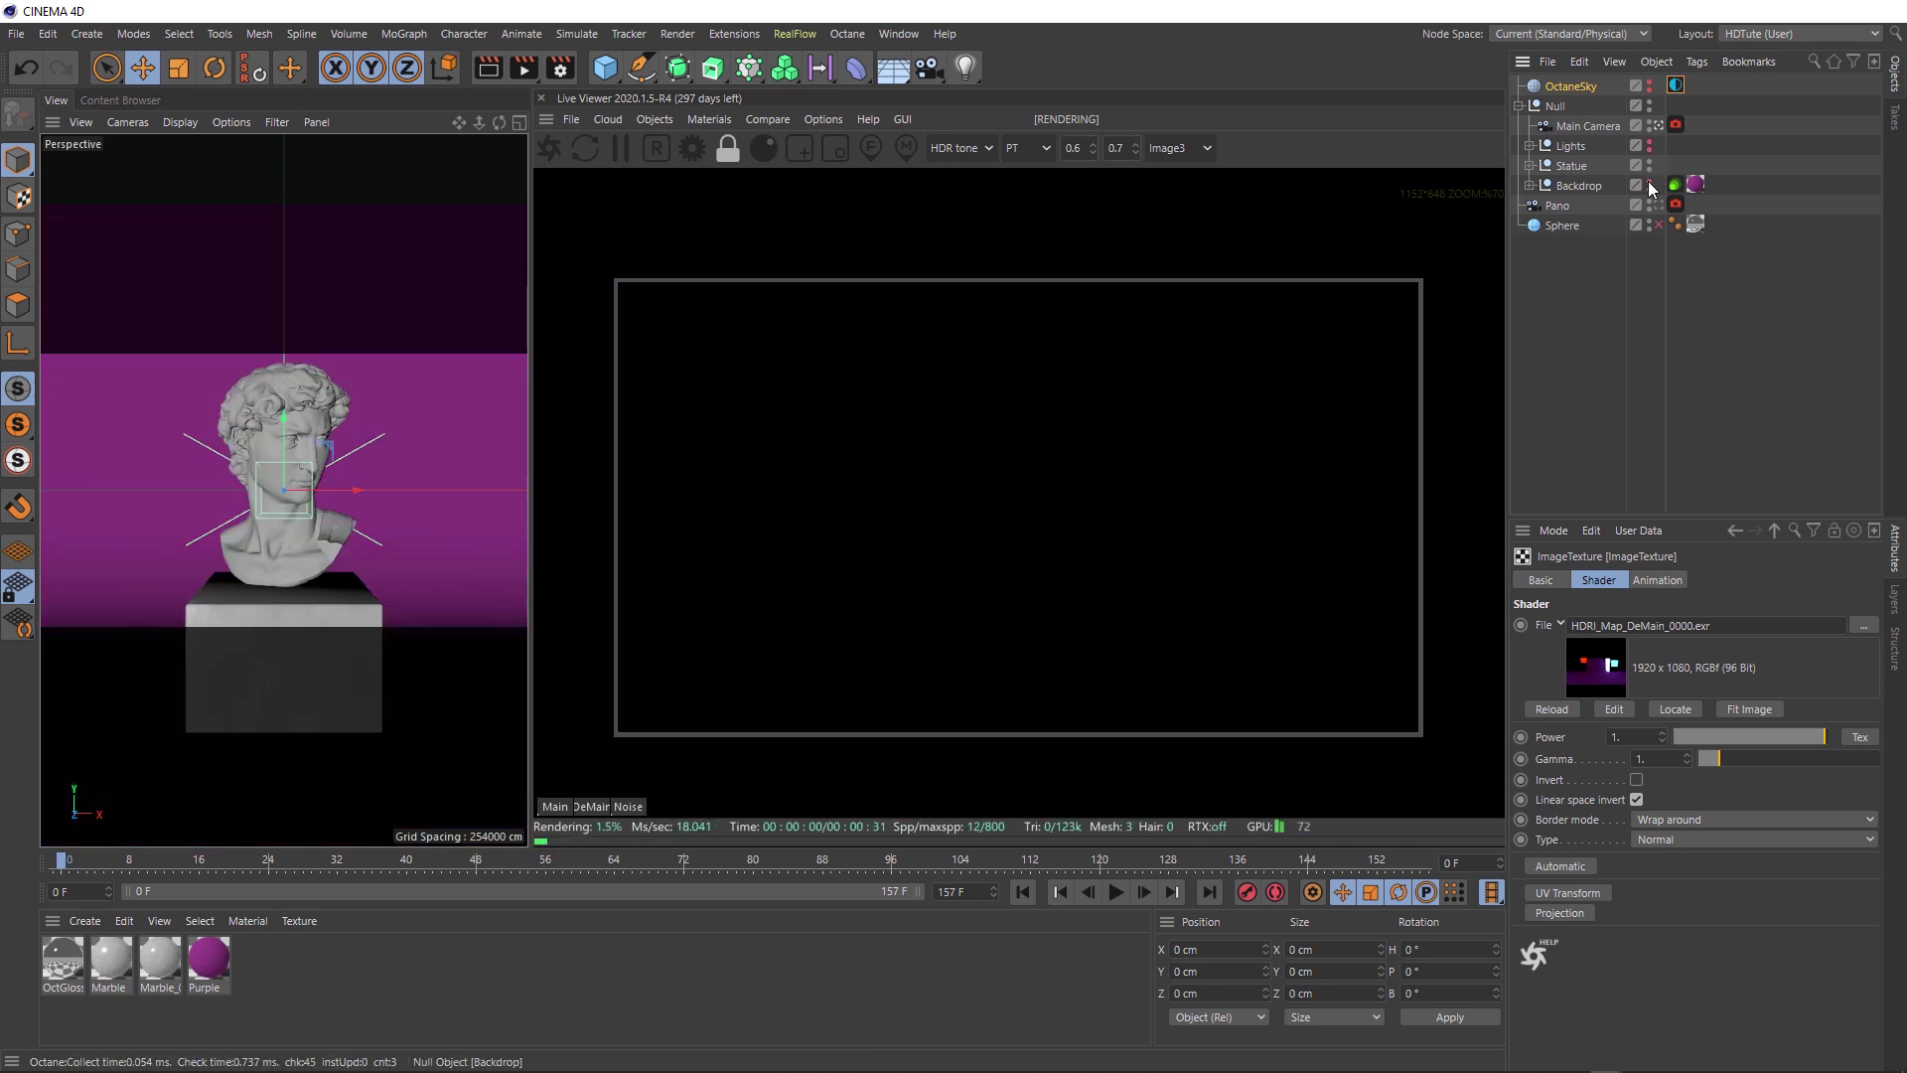
{"action": "left_click", "coordinate": [1648, 182]}
{"action": "left_click", "coordinate": [1649, 85]}
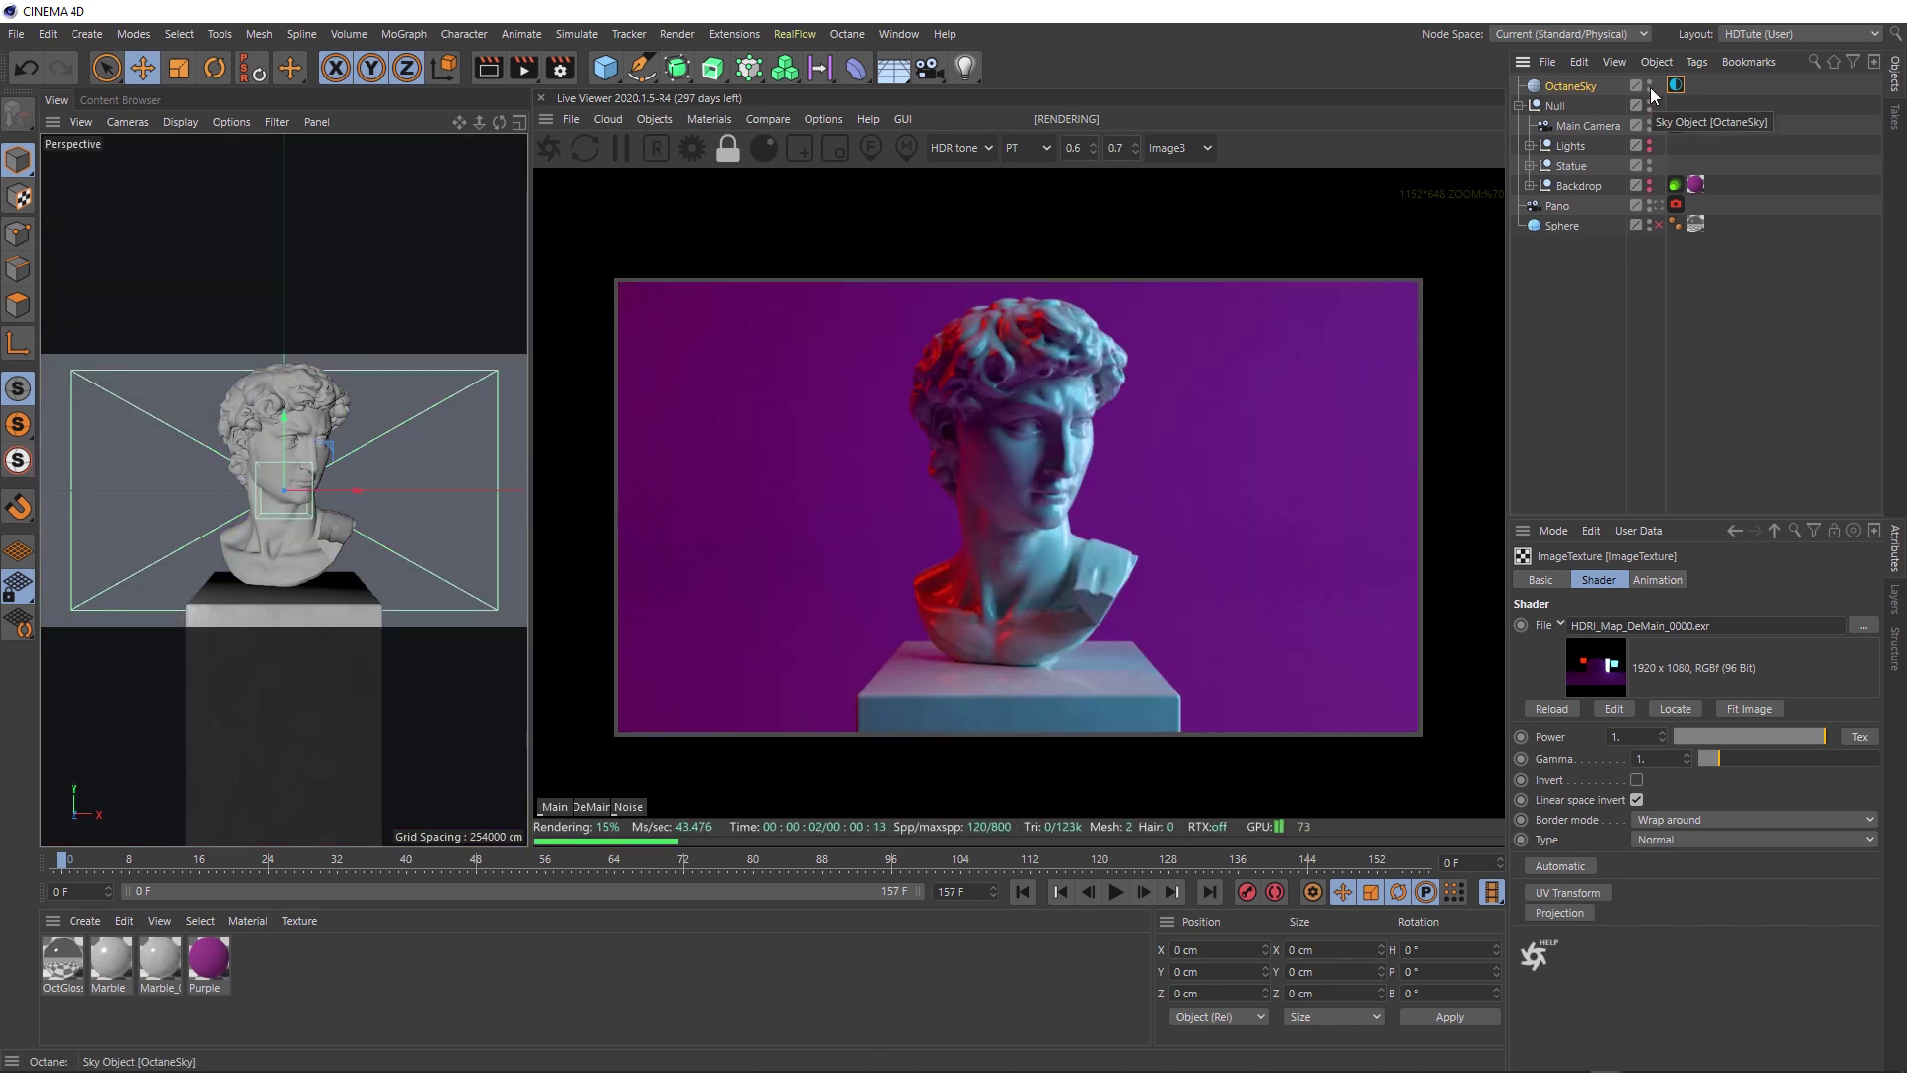
{"action": "left_click", "coordinate": [1656, 126]}
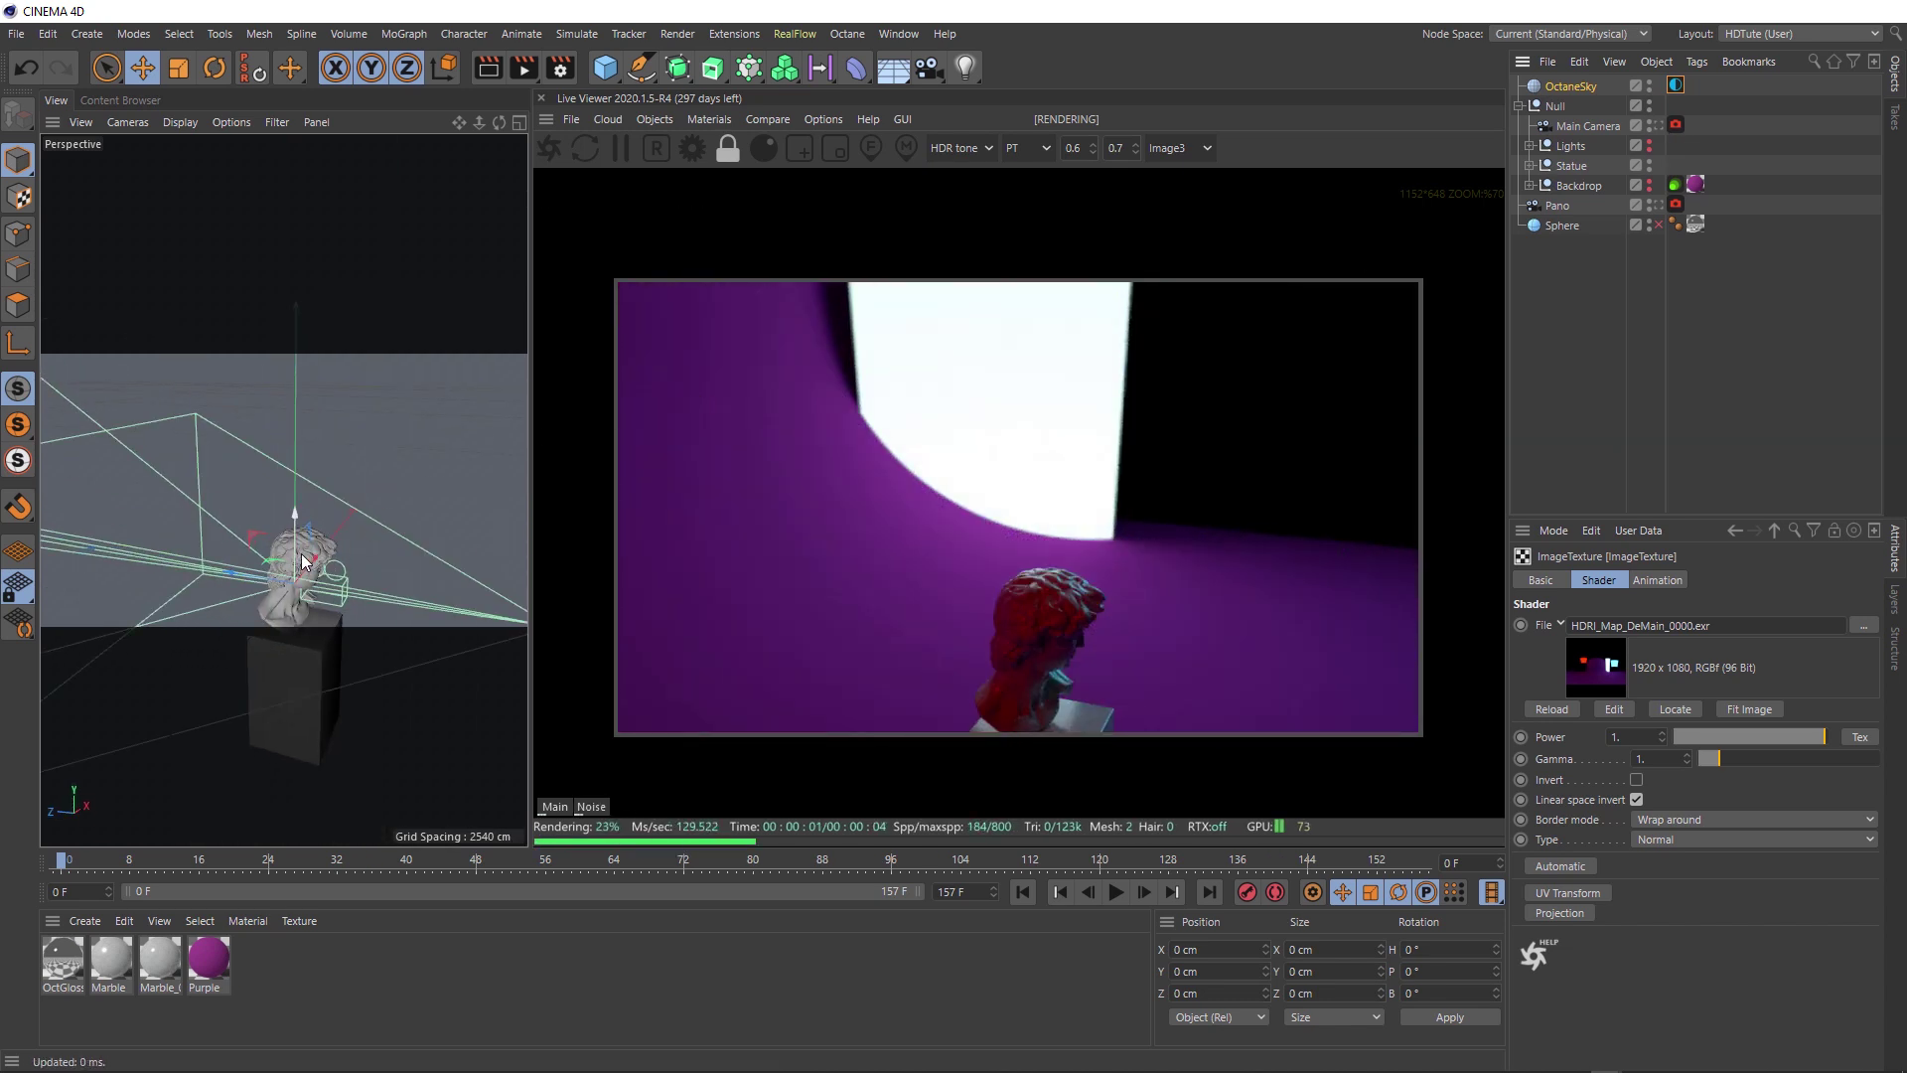
Orbit around the statue to reveal the baked light cards in the HDRI environment
{"action": "left_click_drag", "start_coordinate": [303, 563], "coordinate": [102, 479], "text": "alt"}
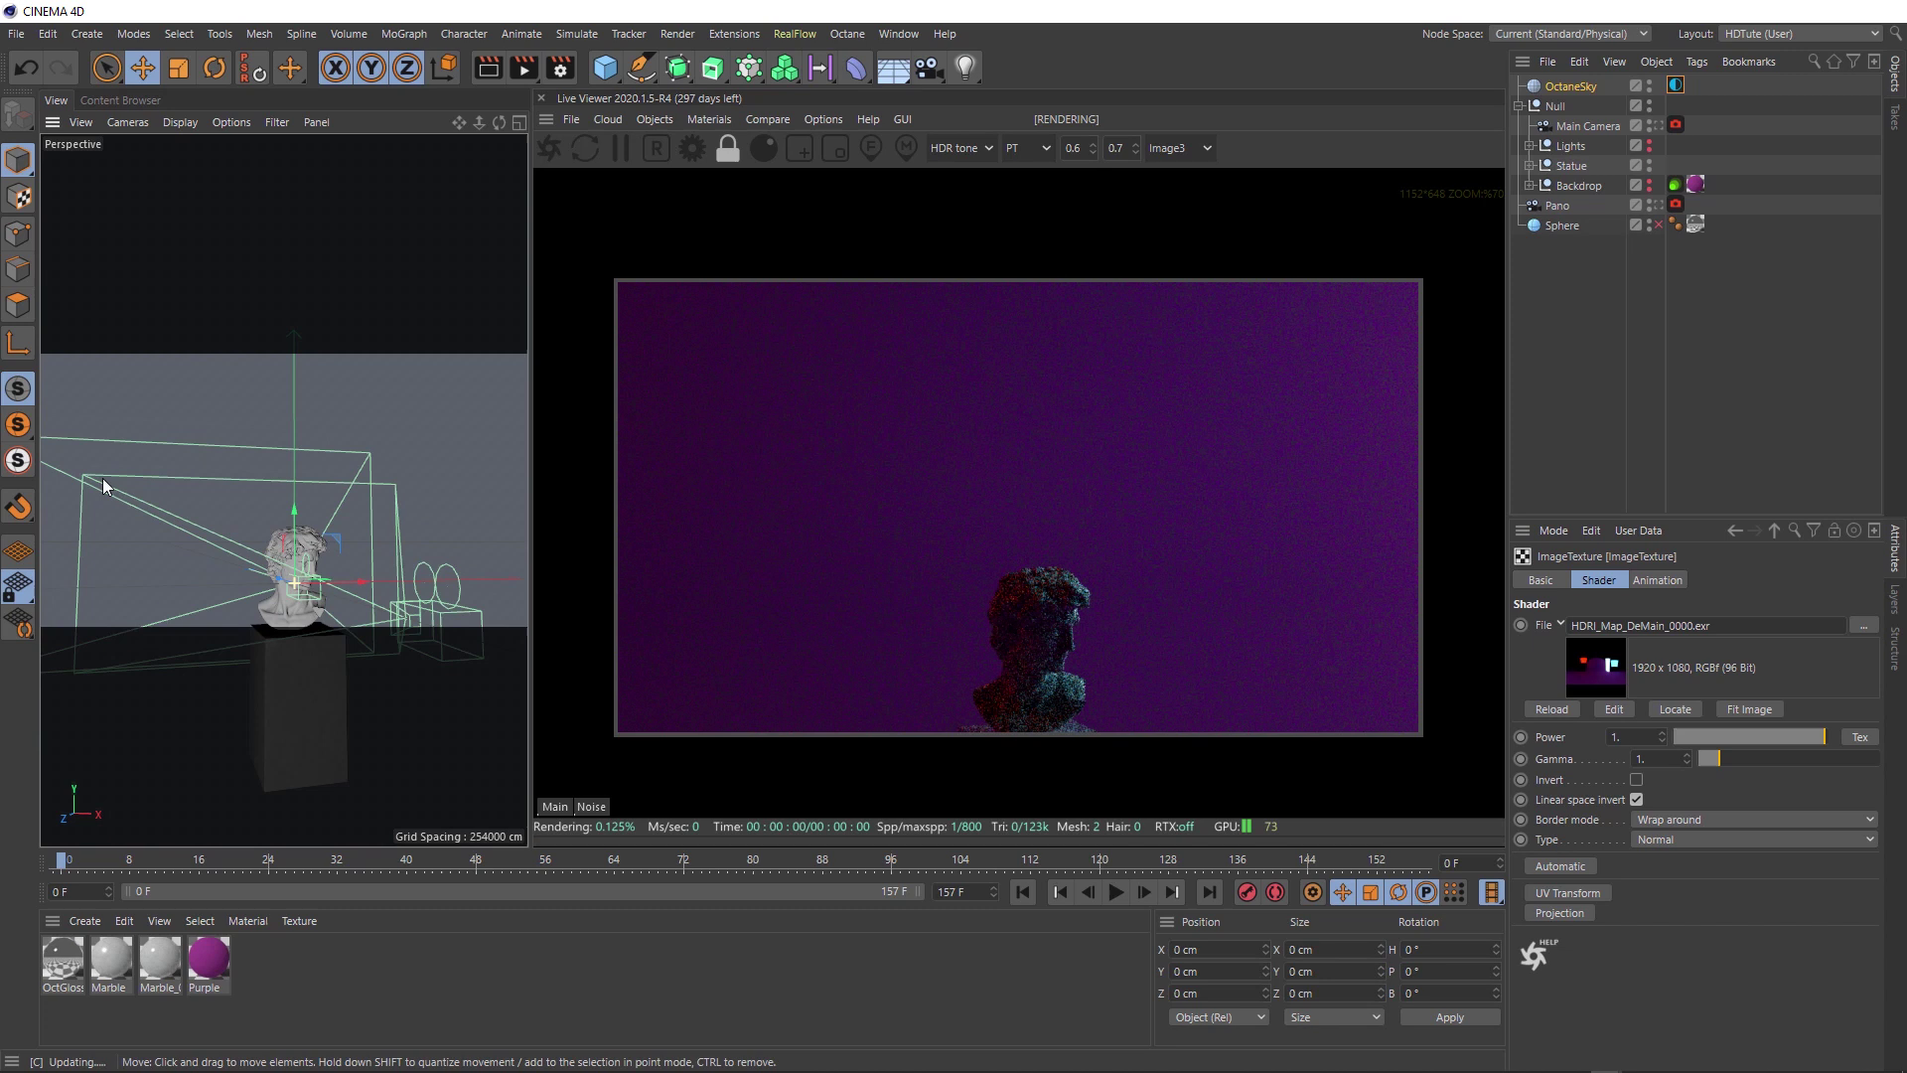
{"action": "left_click_drag", "start_coordinate": [104, 477], "coordinate": [48, 530], "text": "alt"}
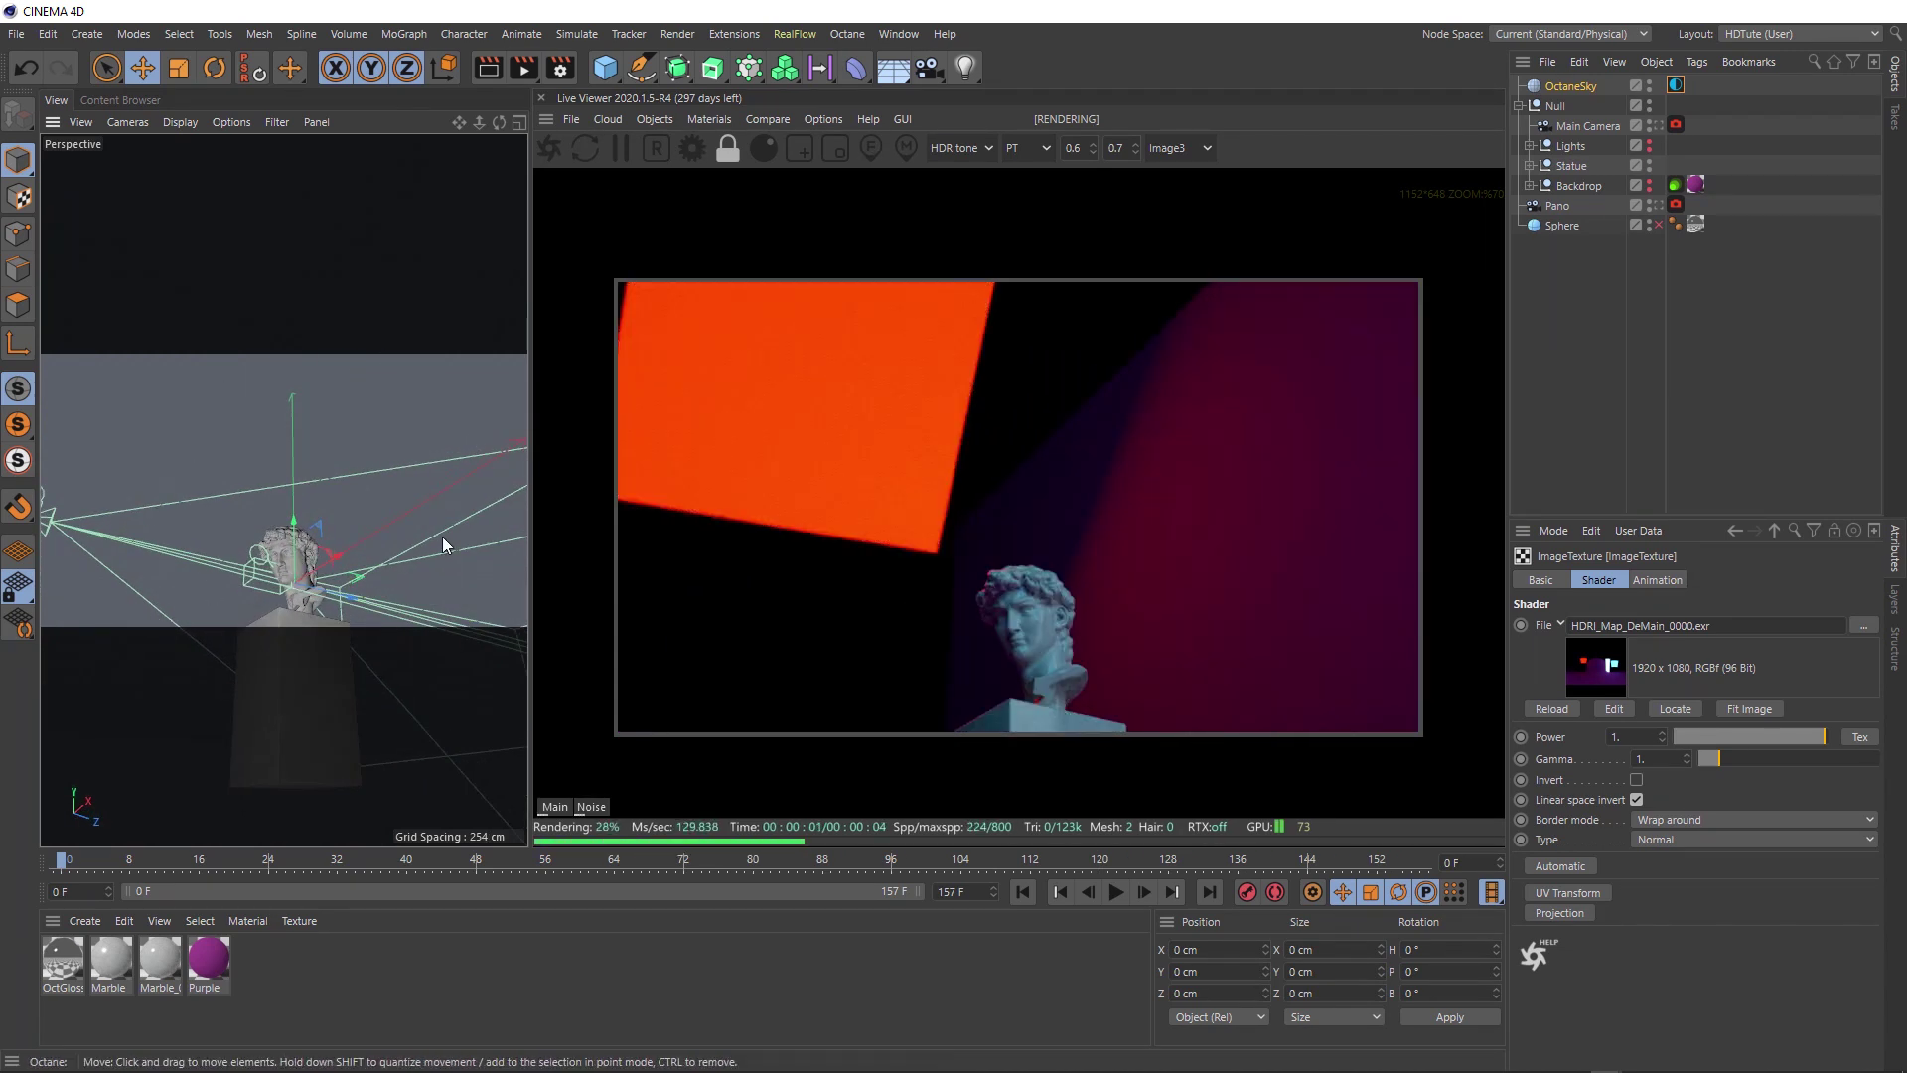
{"action": "left_click_drag", "start_coordinate": [186, 480], "coordinate": [466, 523], "text": "alt"}
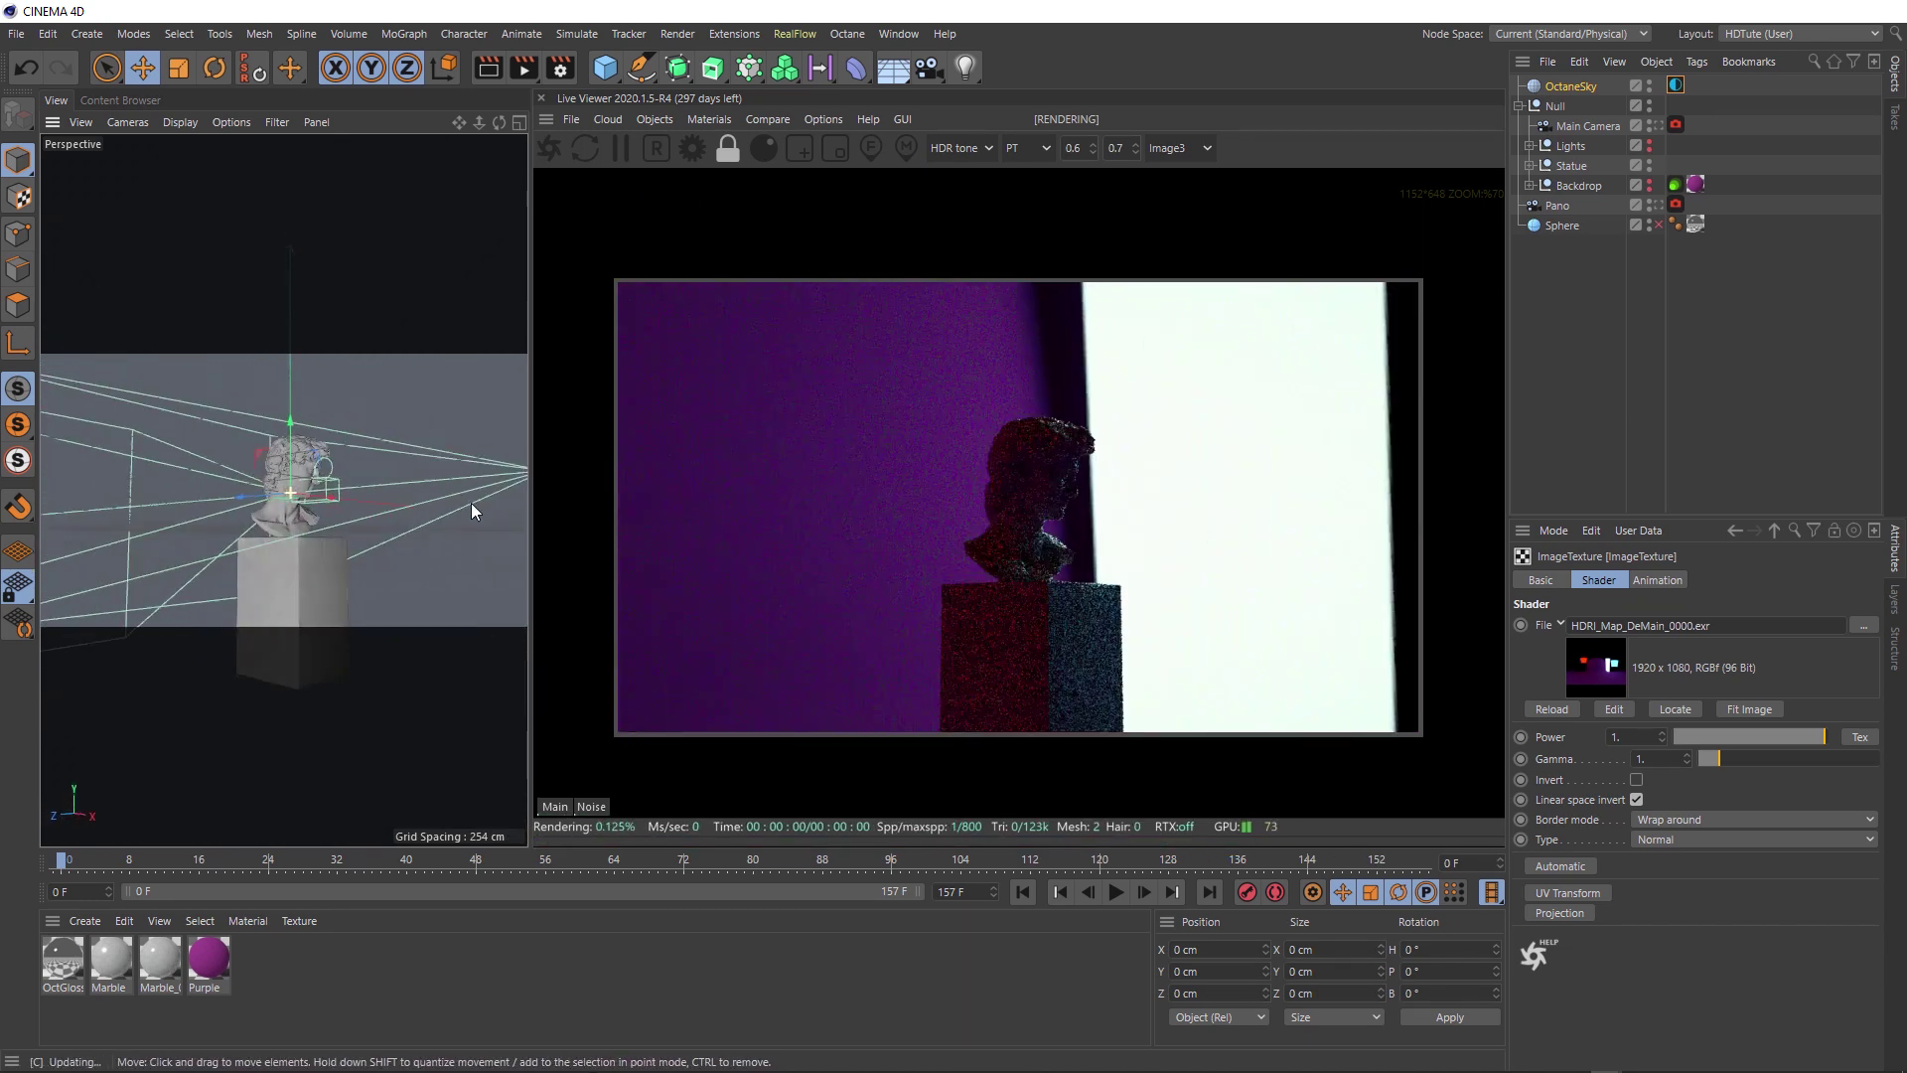
{"action": "left_click_drag", "start_coordinate": [465, 523], "coordinate": [498, 574], "text": "alt"}
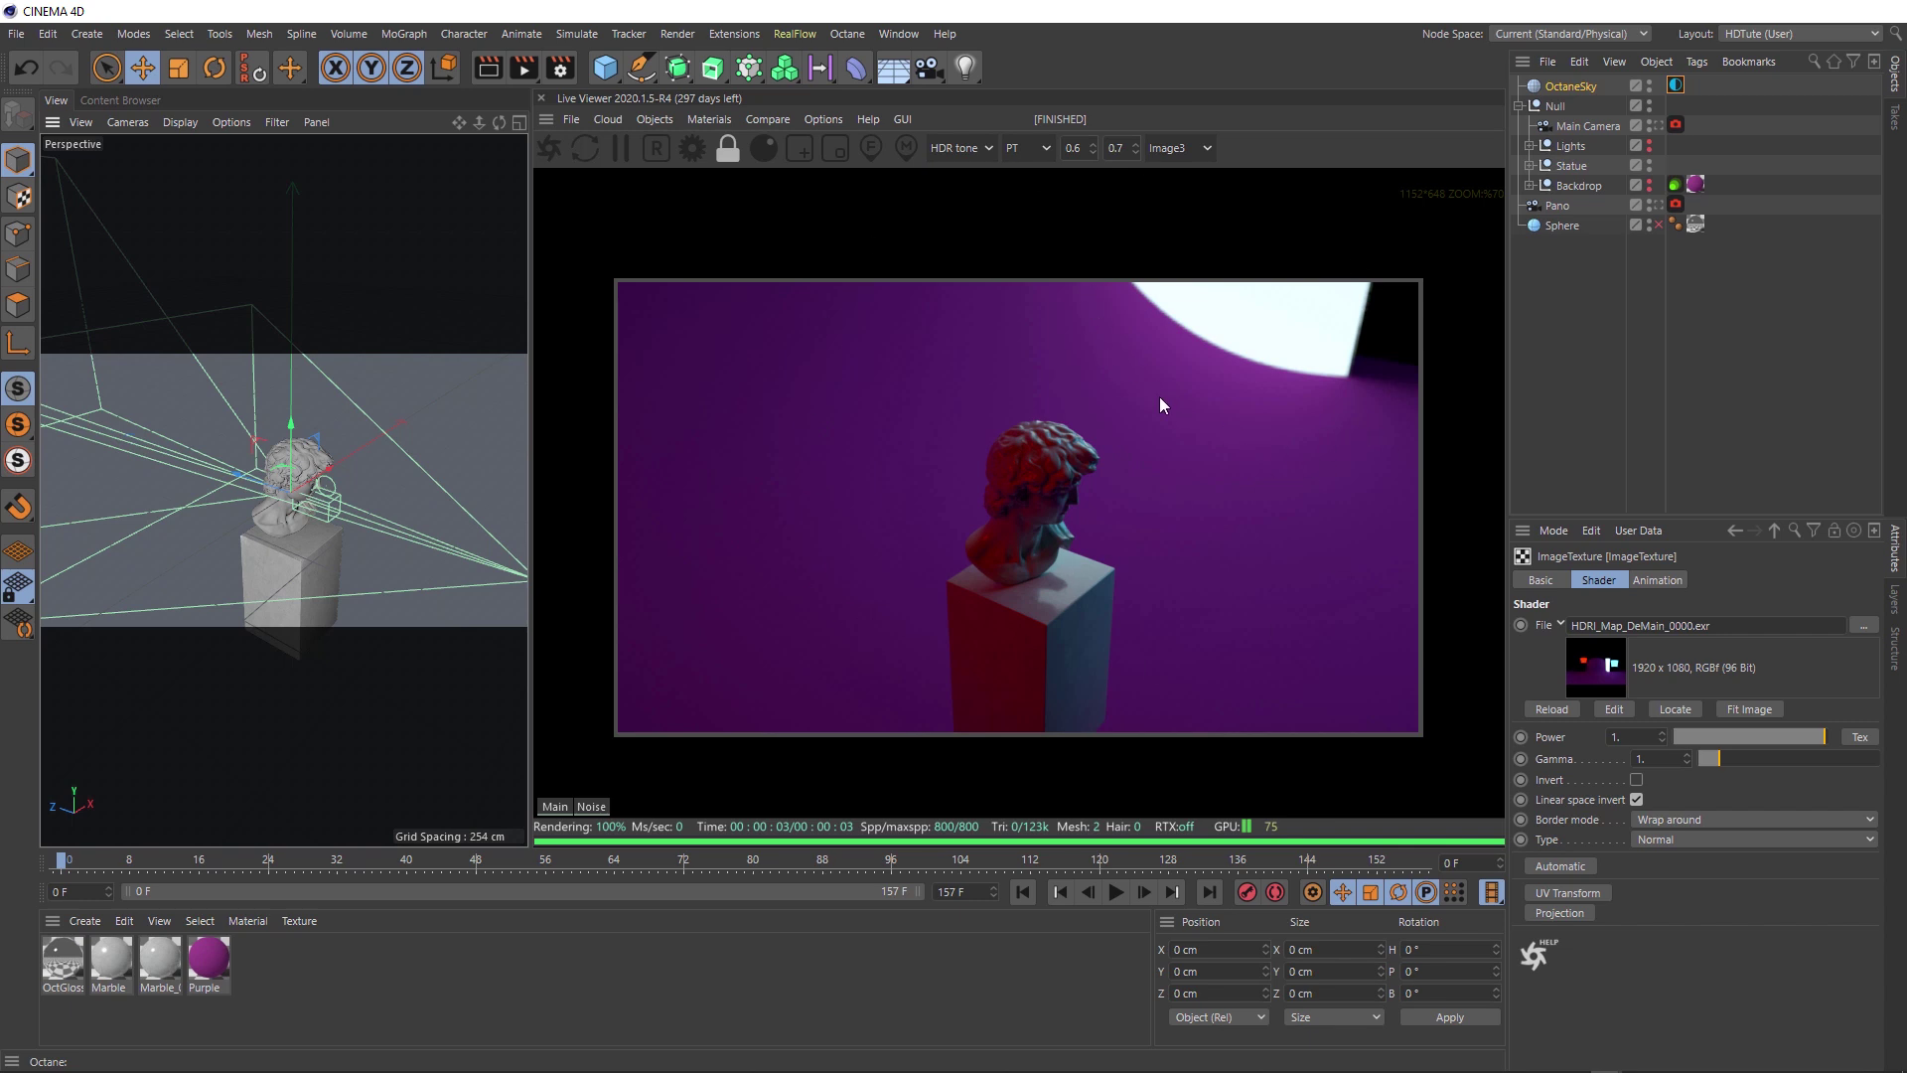
{"action": "left_click_drag", "start_coordinate": [299, 502], "coordinate": [398, 404], "text": "alt"}
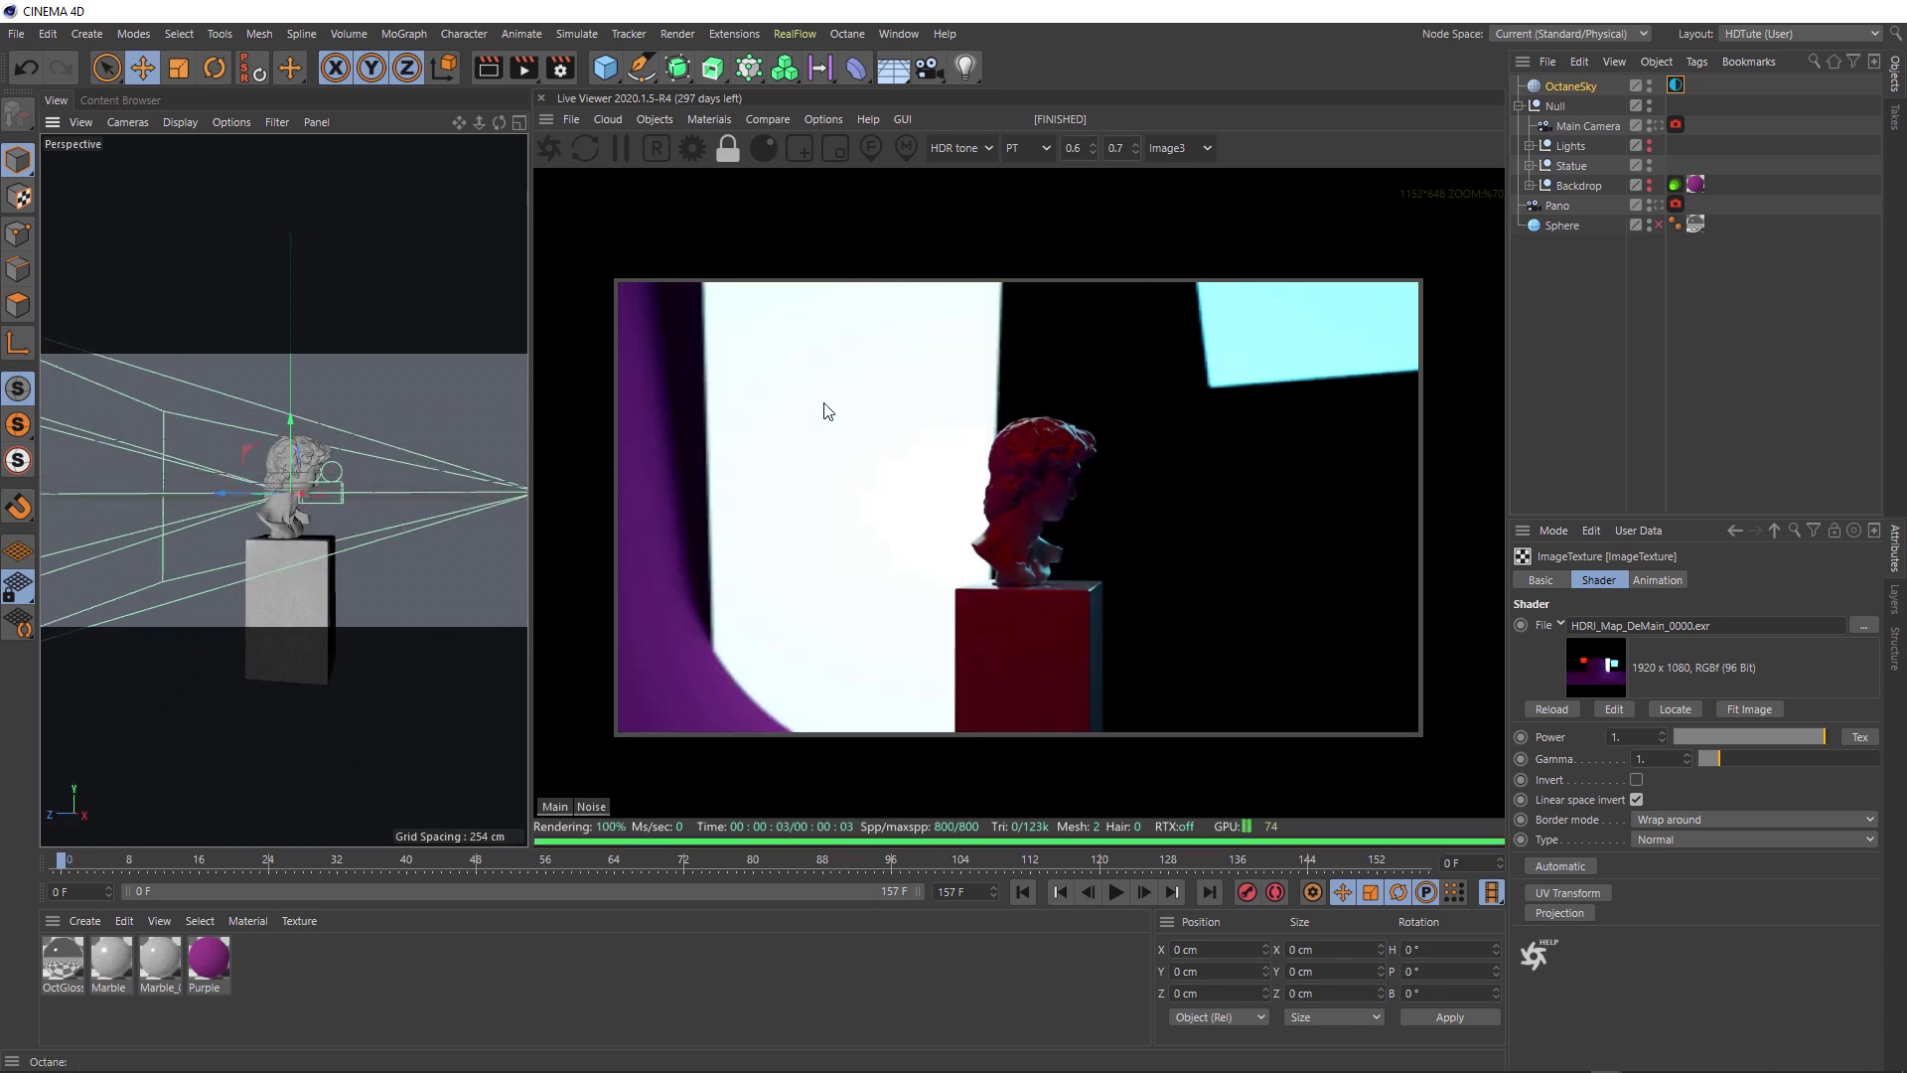
Toggle OctaneSky and Lights visibility and orbit slightly for another look
{"action": "left_click", "coordinate": [1647, 88]}
{"action": "left_click", "coordinate": [1646, 150]}
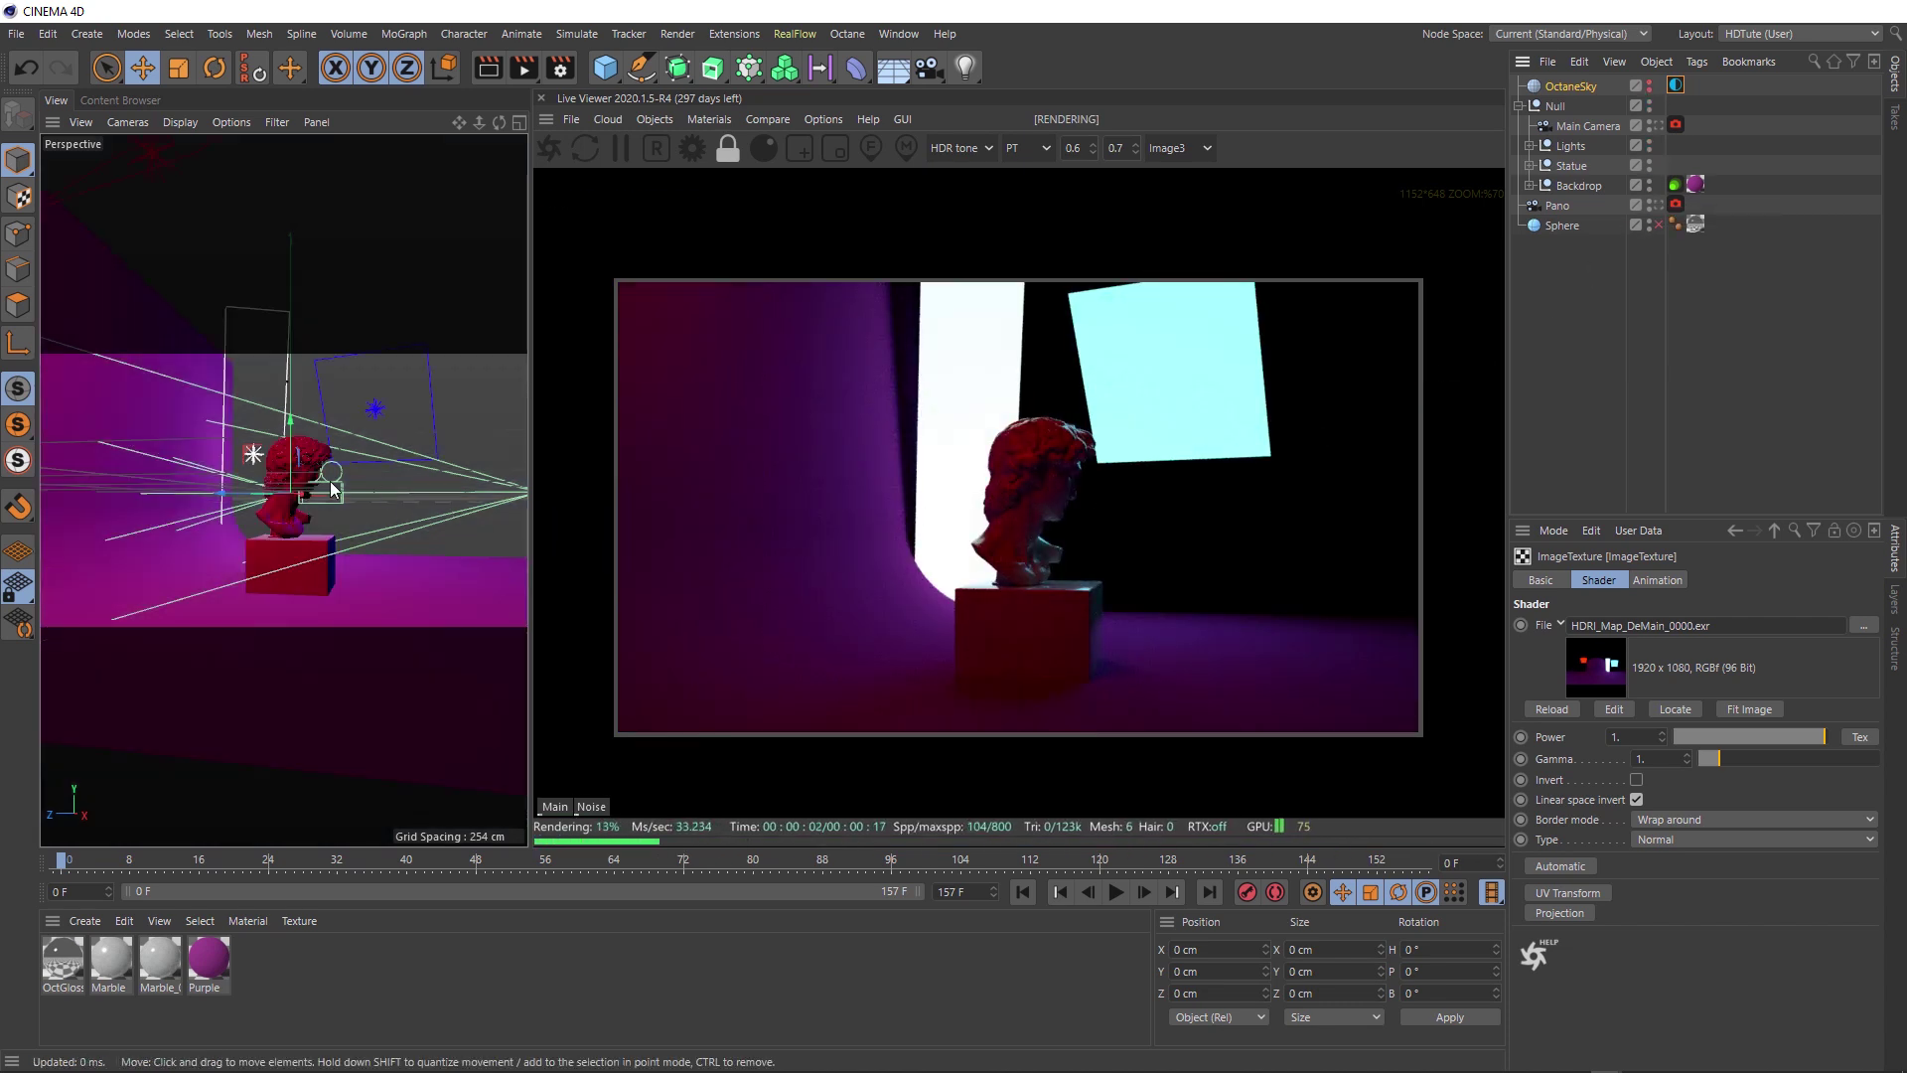
{"action": "mouse_move", "coordinate": [331, 479]}
{"action": "left_mouse_down", "text": "alt"}
{"action": "mouse_move", "coordinate": [217, 496]}
{"action": "mouse_move", "coordinate": [350, 540]}
{"action": "left_mouse_up", "text": "alt"}
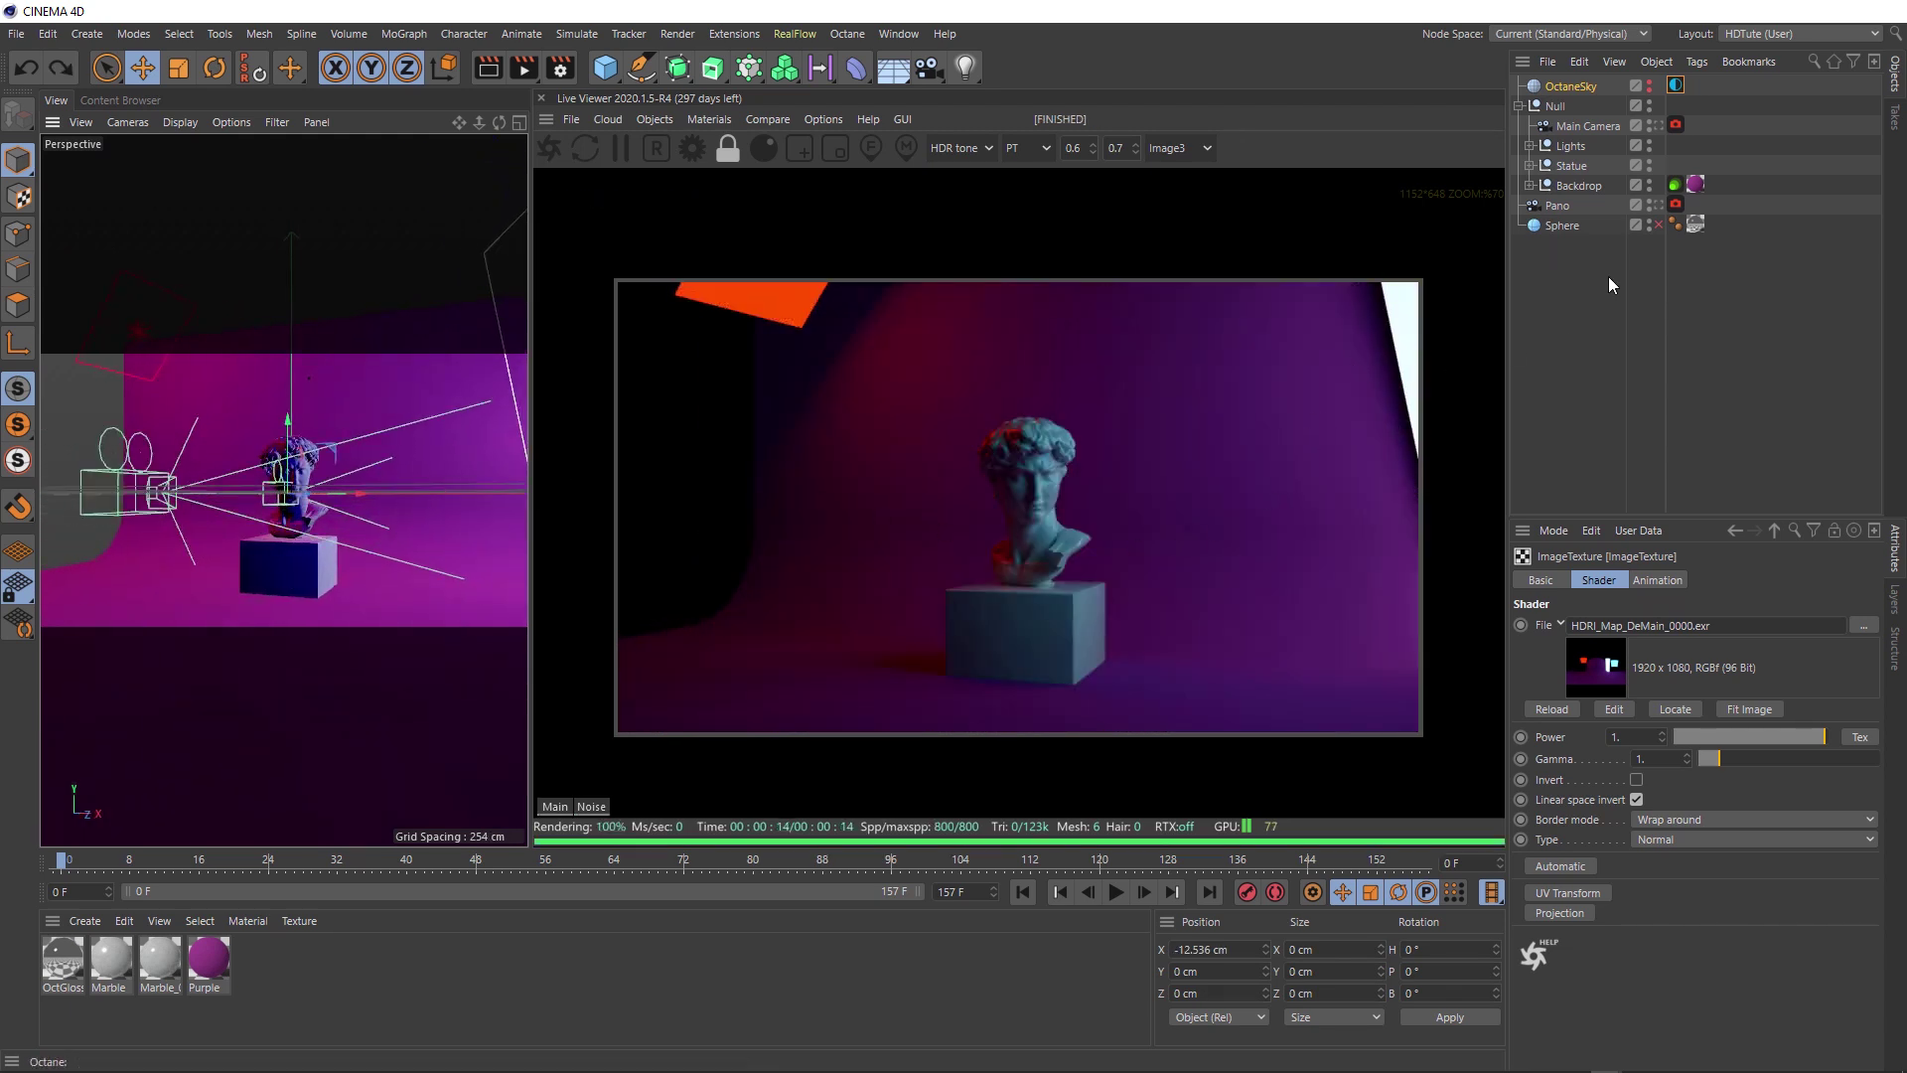
Hide Lights and Backdrop, view through the Main Camera and select the Statue to inspect its face
{"action": "left_click", "coordinate": [1650, 145]}
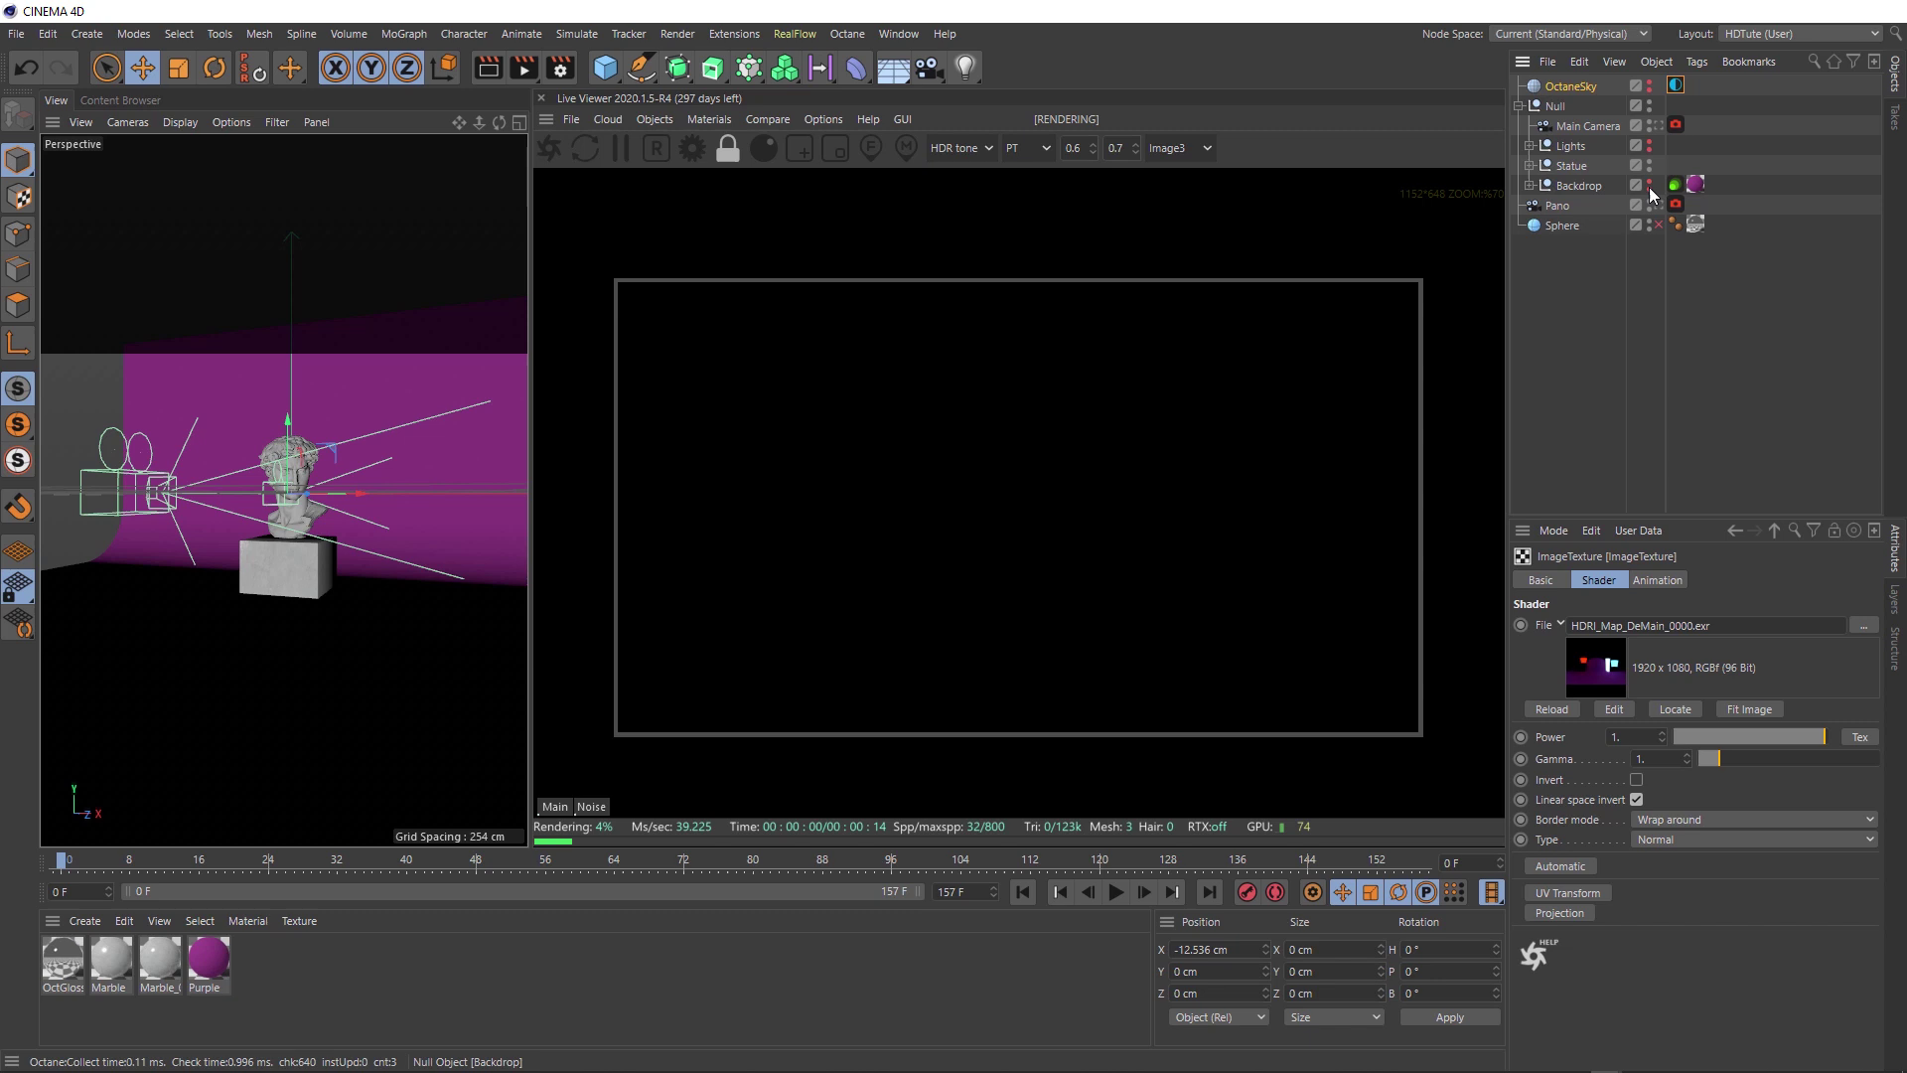
{"action": "left_click", "coordinate": [1650, 184]}
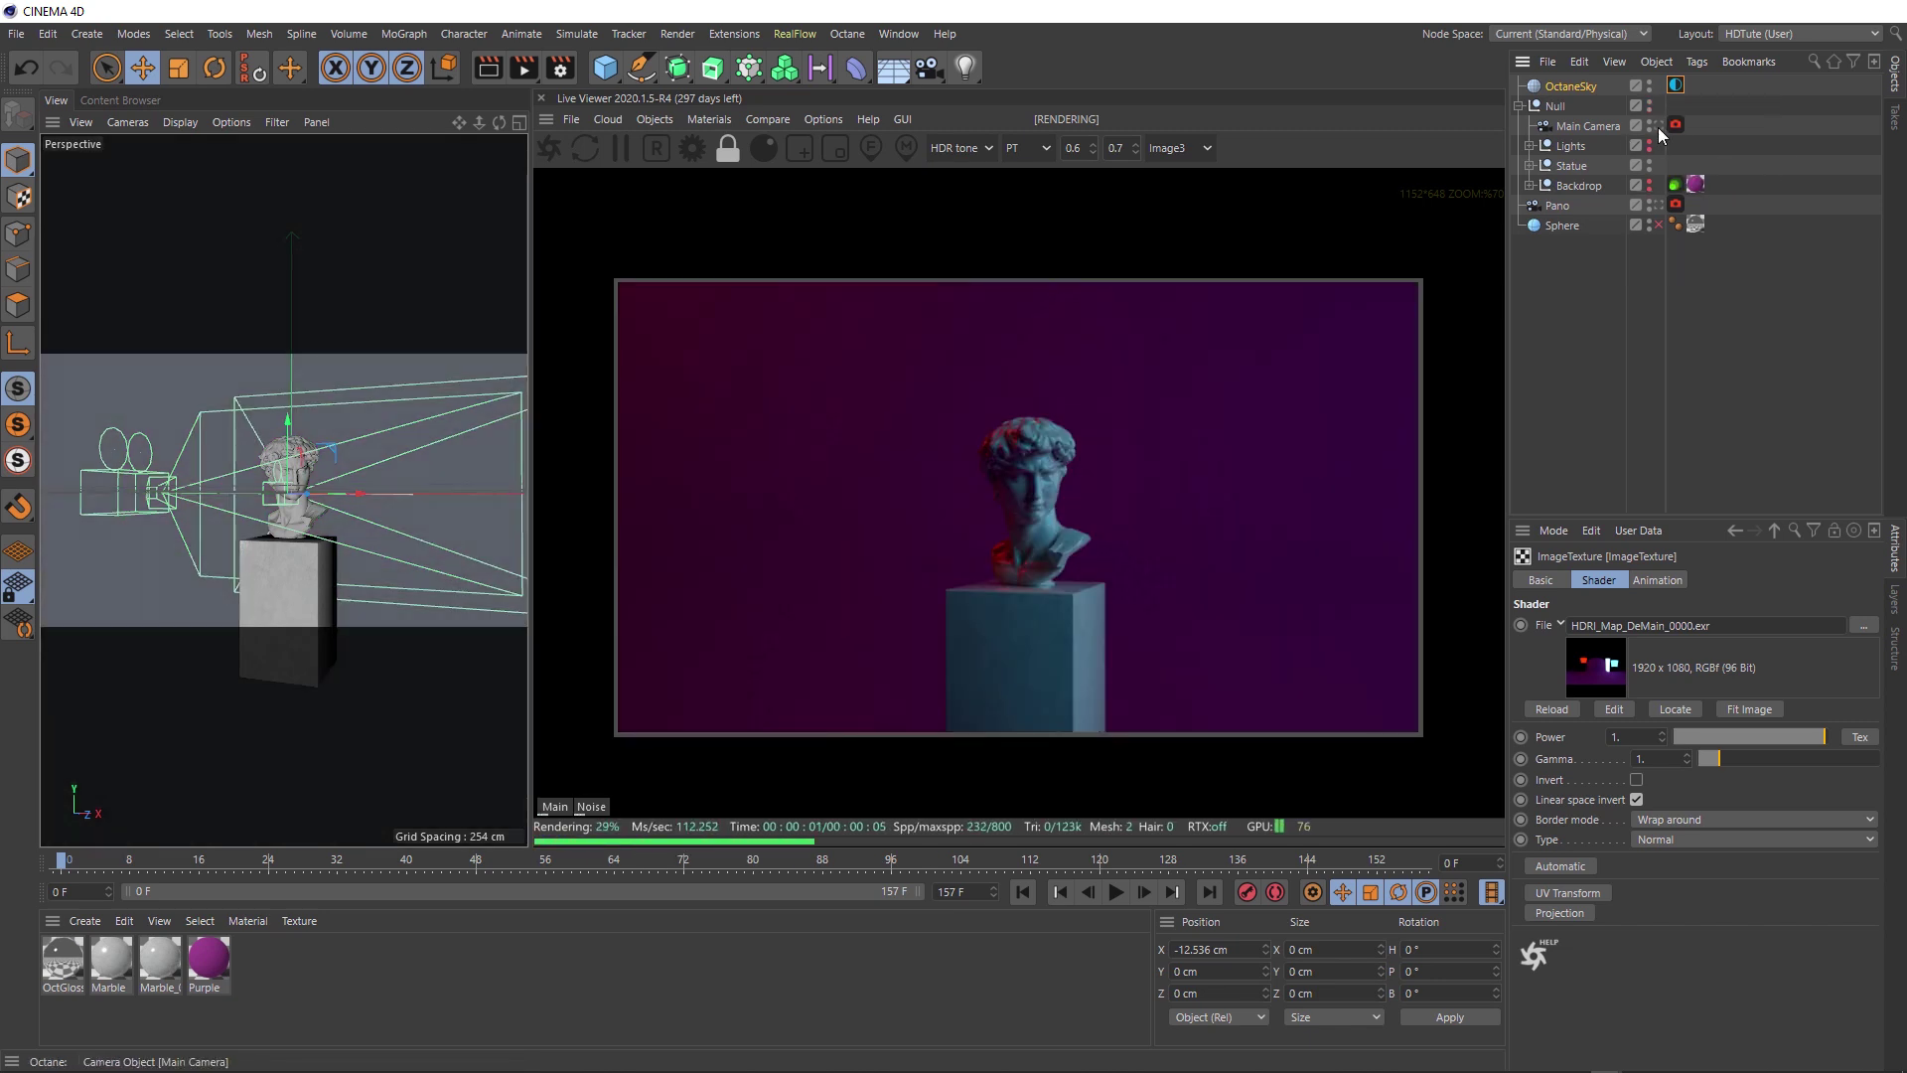
{"action": "left_click", "coordinate": [1658, 126]}
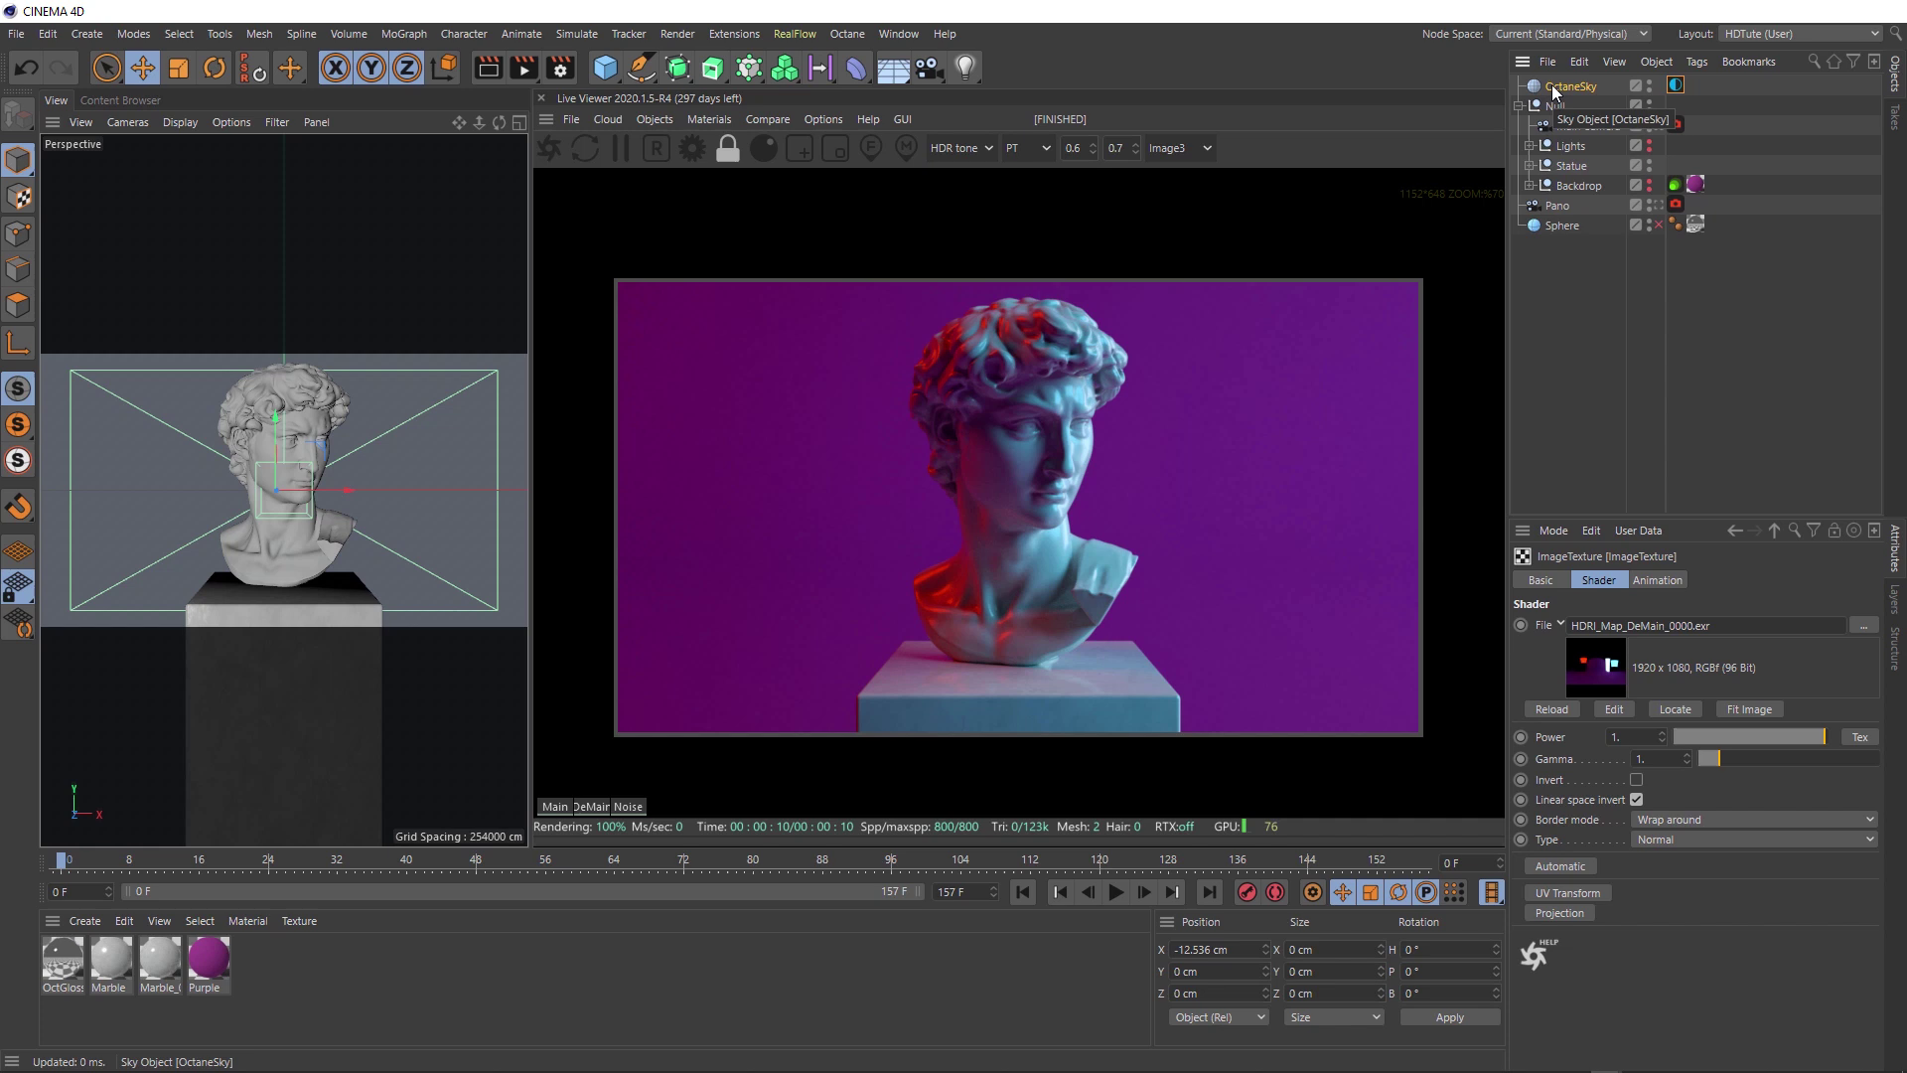
{"action": "left_click", "coordinate": [294, 441]}
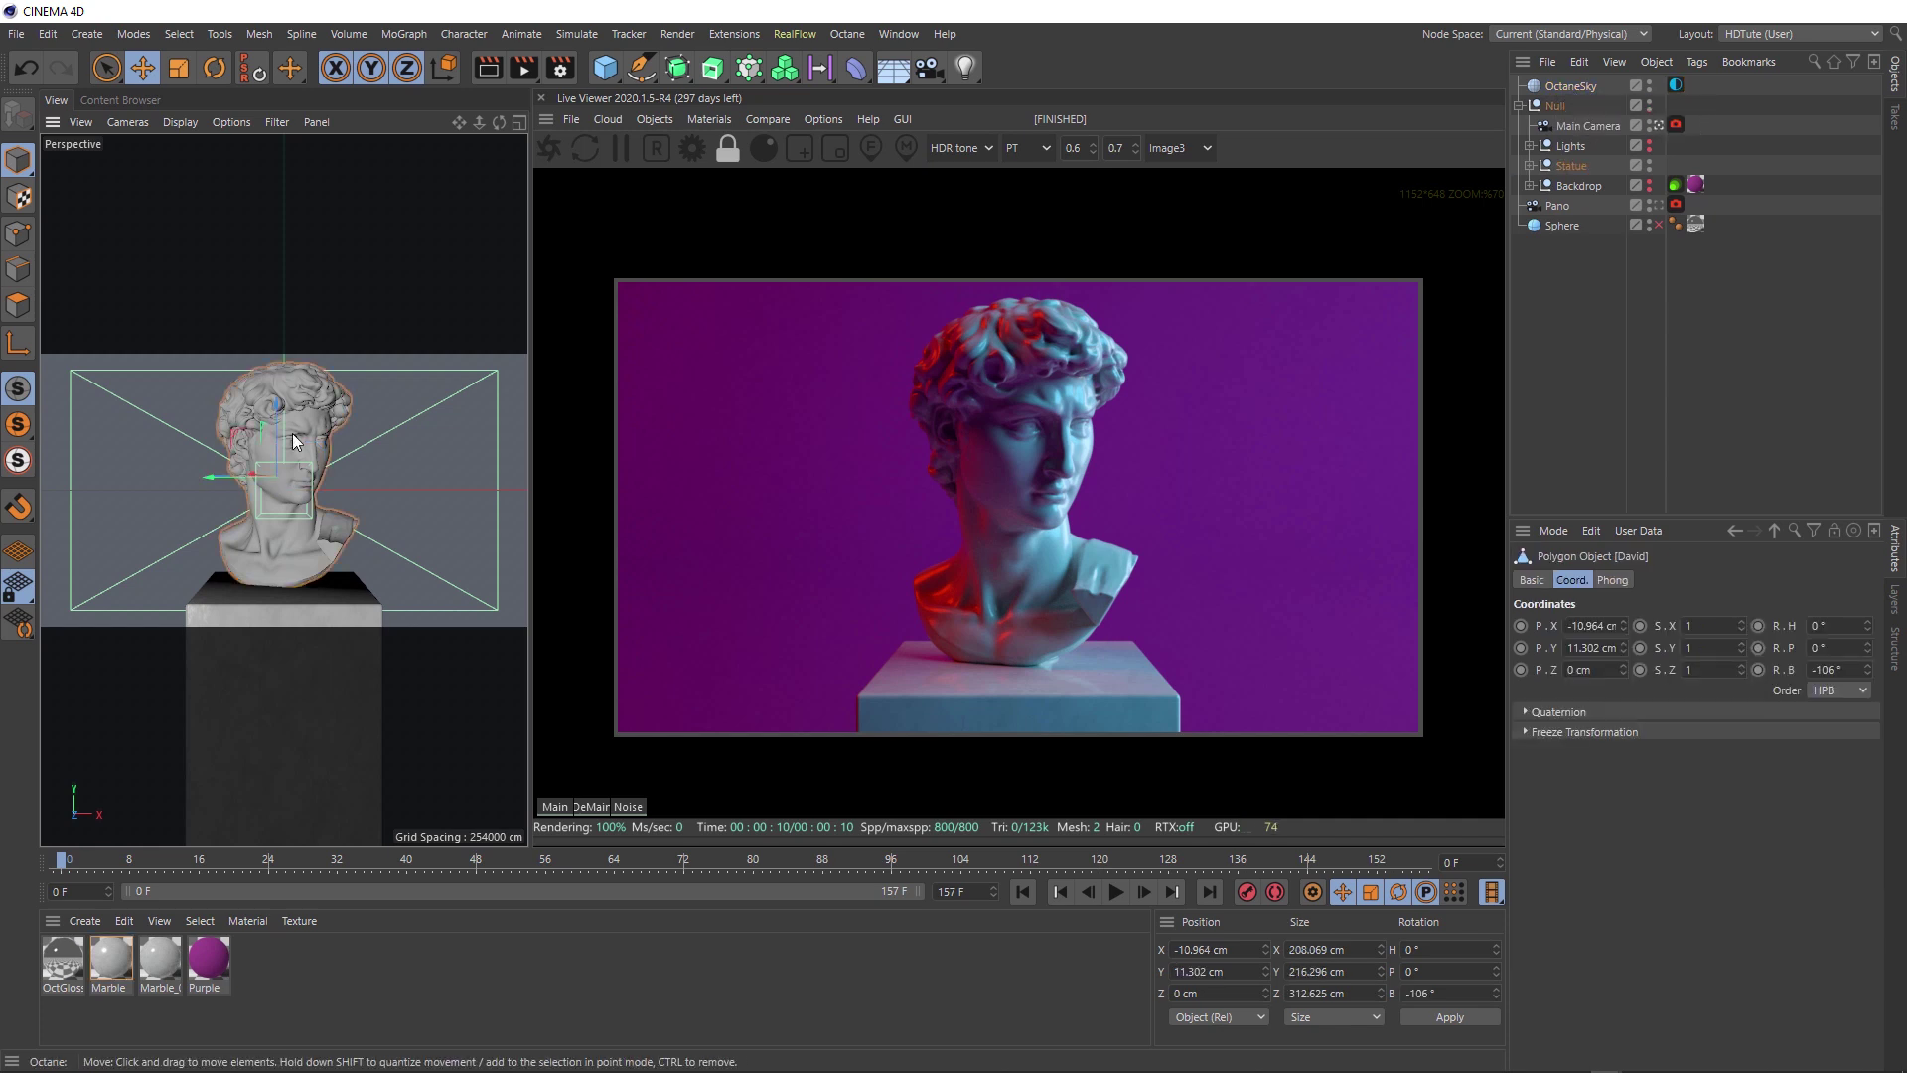
{"action": "scroll", "coordinate": [293, 437], "scroll_direction": "up", "scroll_amount": 3}
{"action": "scroll", "coordinate": [314, 442], "scroll_direction": "up", "scroll_amount": 3}
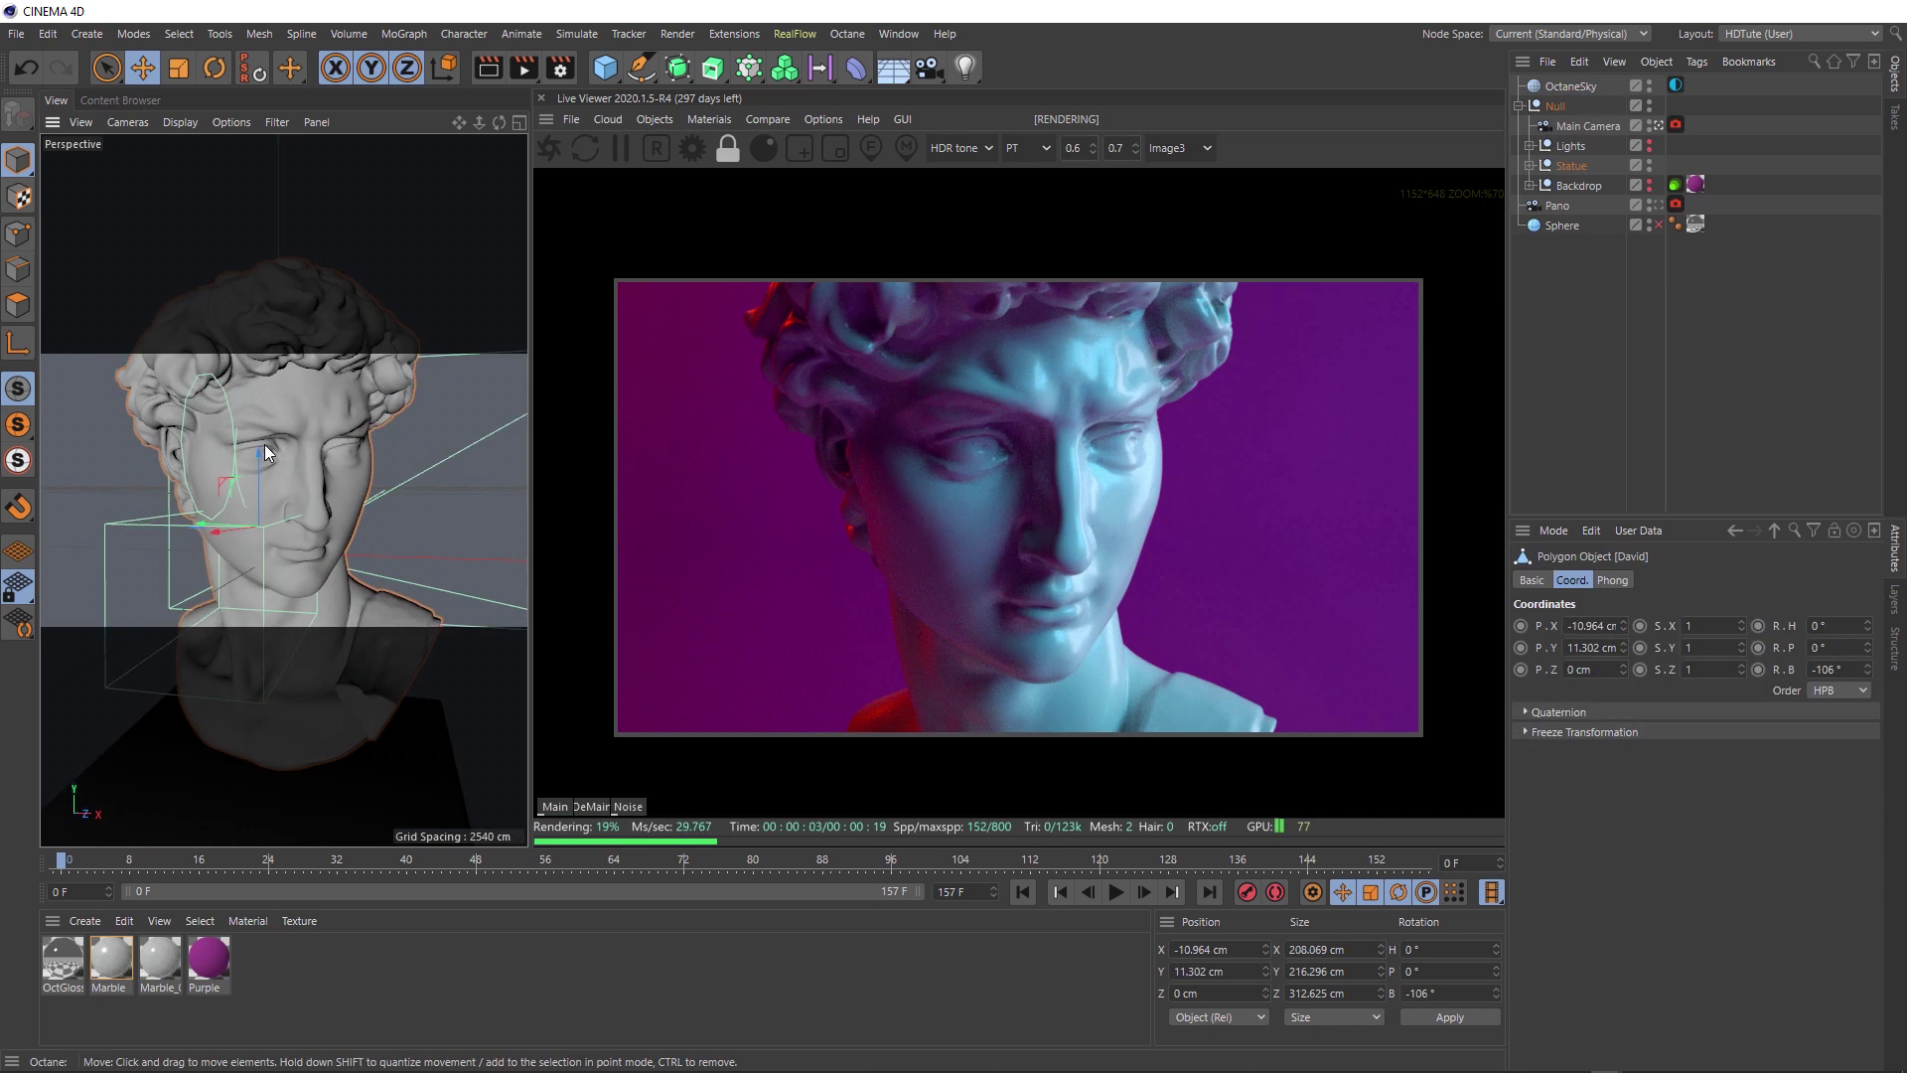